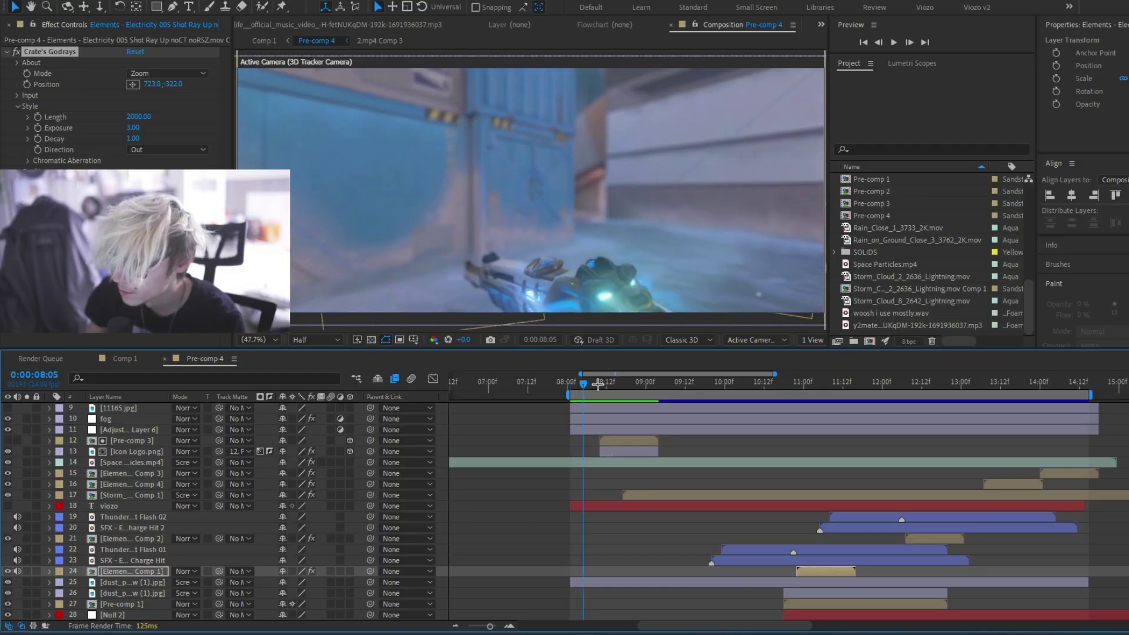
# - Move the playhead to frame 0:00:08:22, where the logo shows on the door
pyautogui.moveTo(584, 382); pyautogui.dragTo(639, 382)
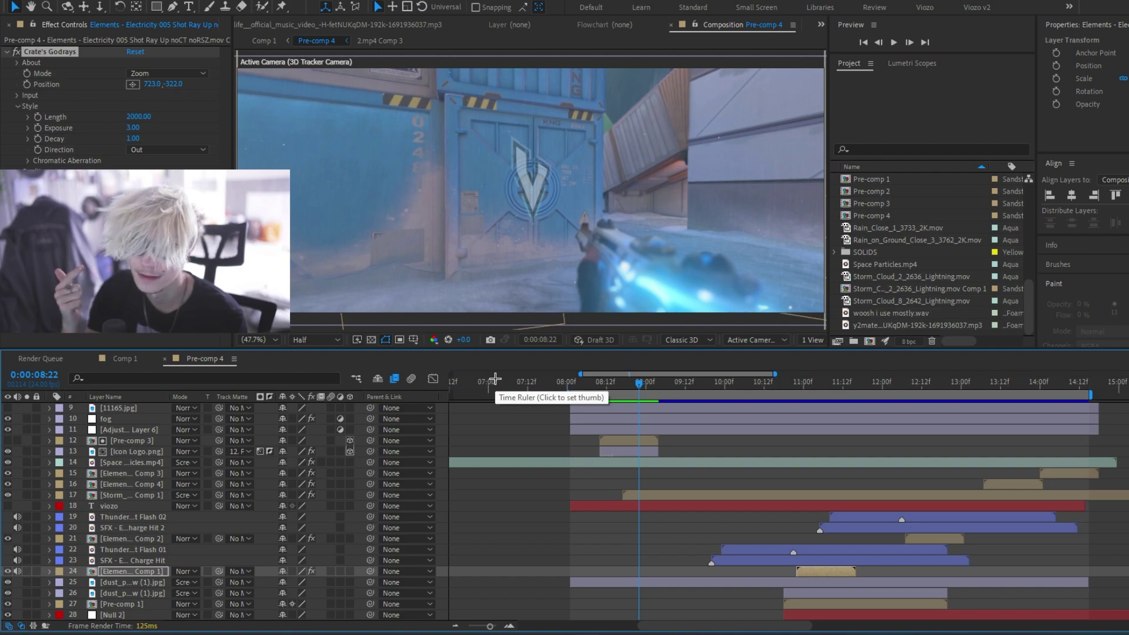
# - In Comp 1, hide and show the cc layer twice to compare the blue grade
pyautogui.click(134, 363)
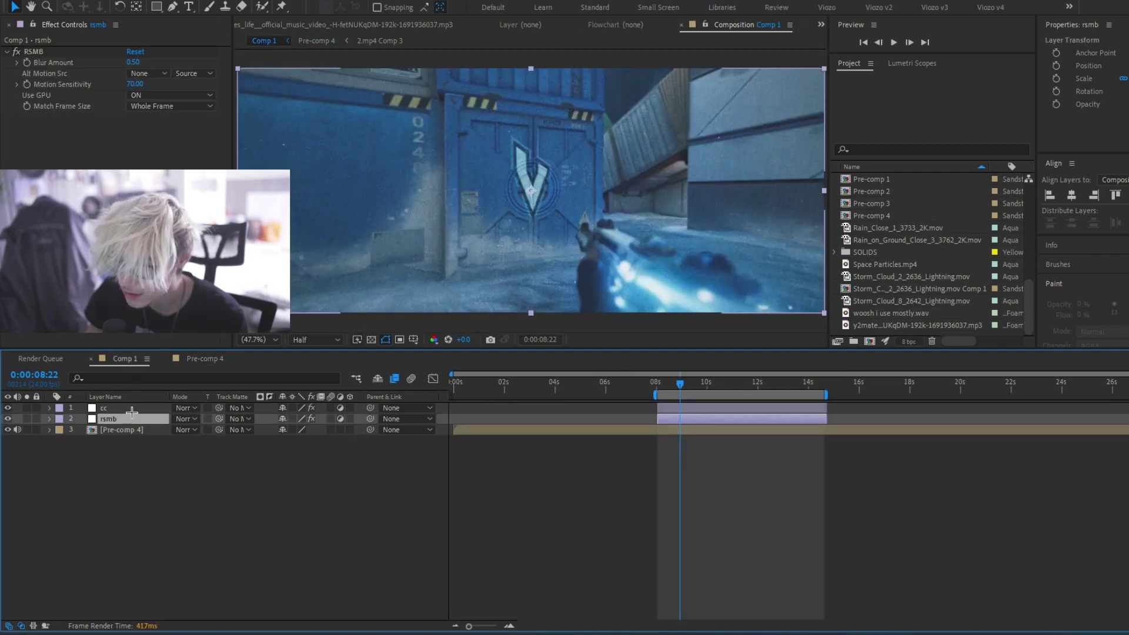
pyautogui.click(128, 410)
pyautogui.click(8, 408)
pyautogui.click(7, 408)
pyautogui.click(7, 408)
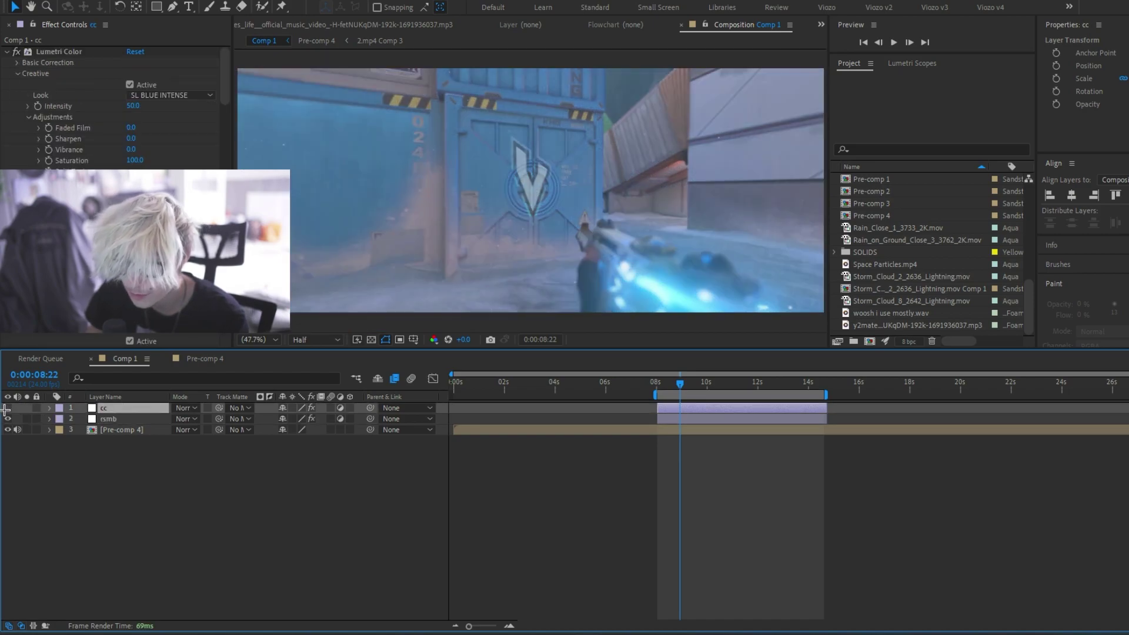
pyautogui.click(7, 408)
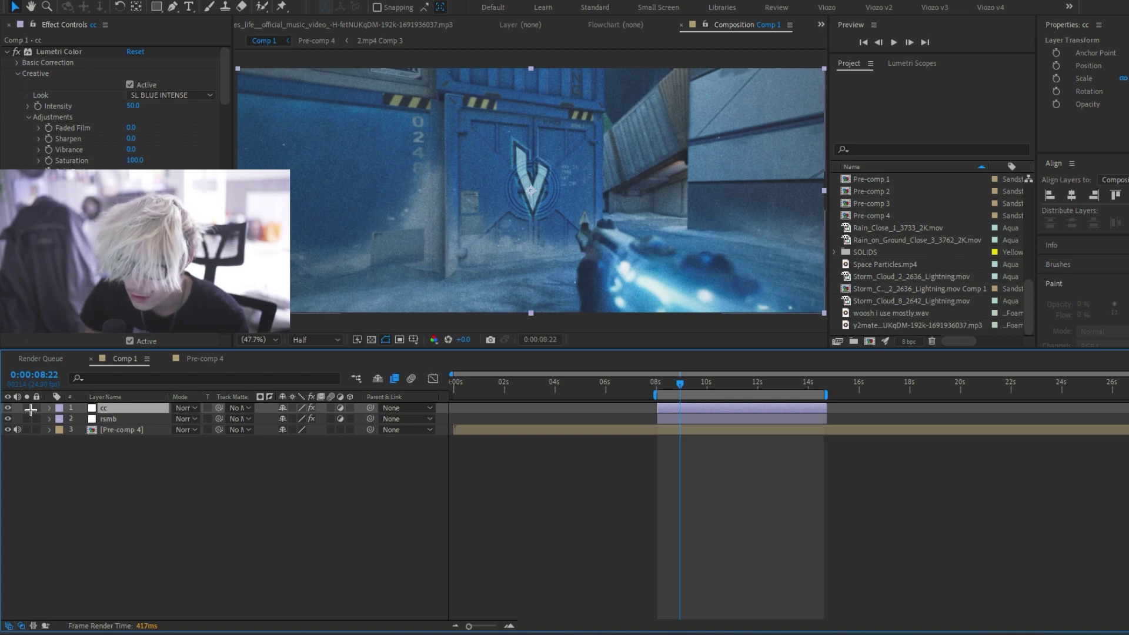
# - Review the Lumetri look presets, then collapse Lumetri Color to reveal FilmConvert Nitrate
pyautogui.click(159, 95)
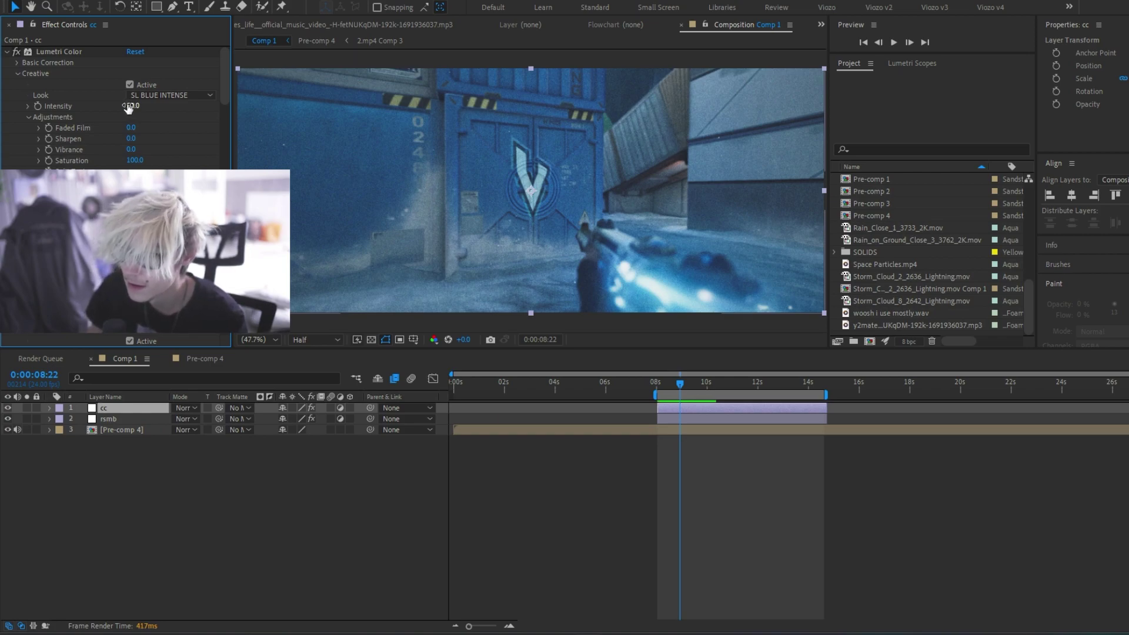
pyautogui.scroll(-5, 199, 123)
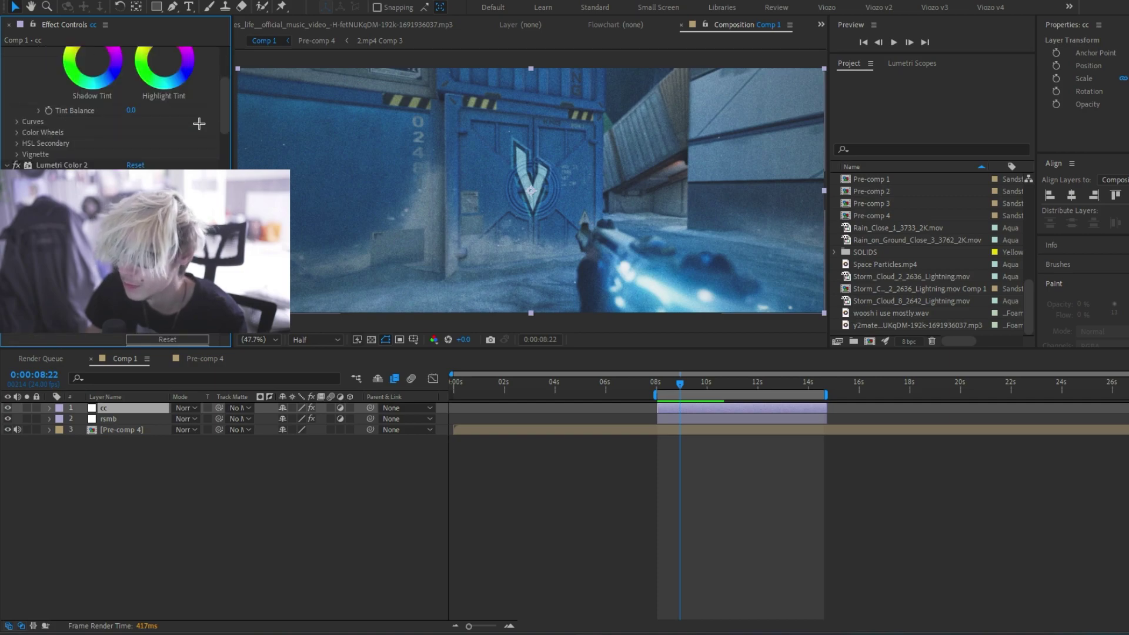
pyautogui.scroll(-3, 199, 127)
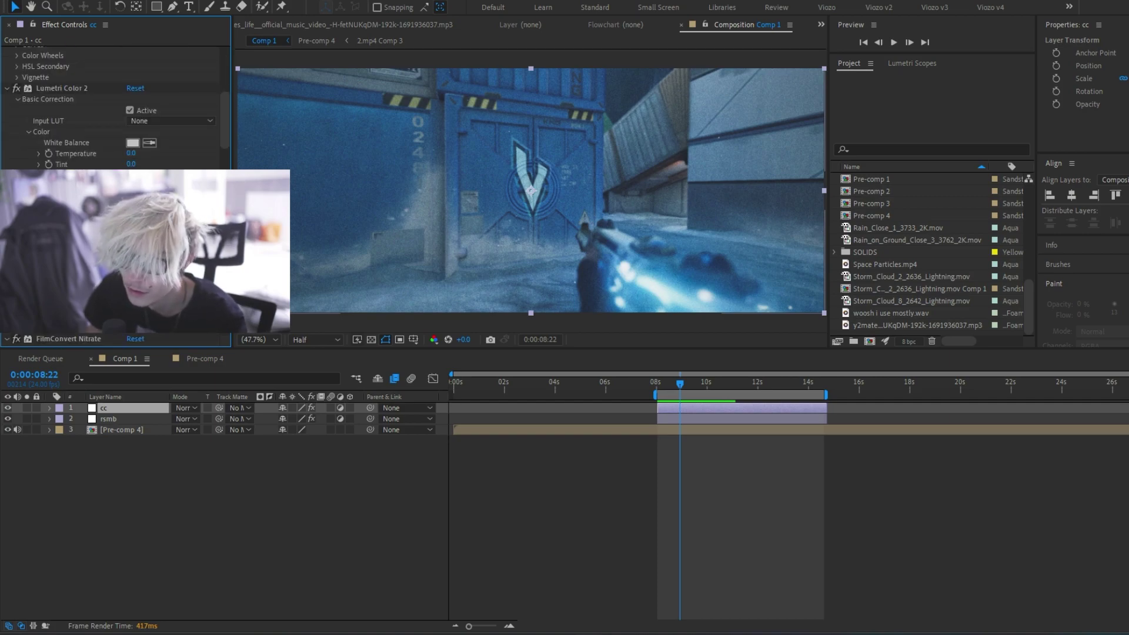
pyautogui.scroll(6, 117, 105)
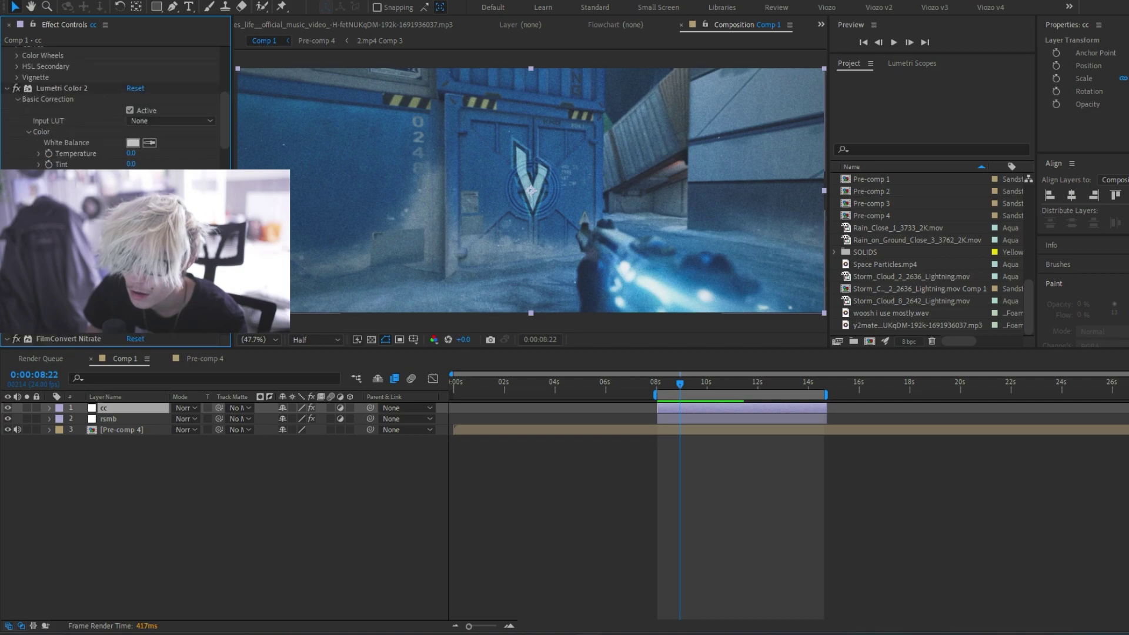
pyautogui.scroll(3, 117, 105)
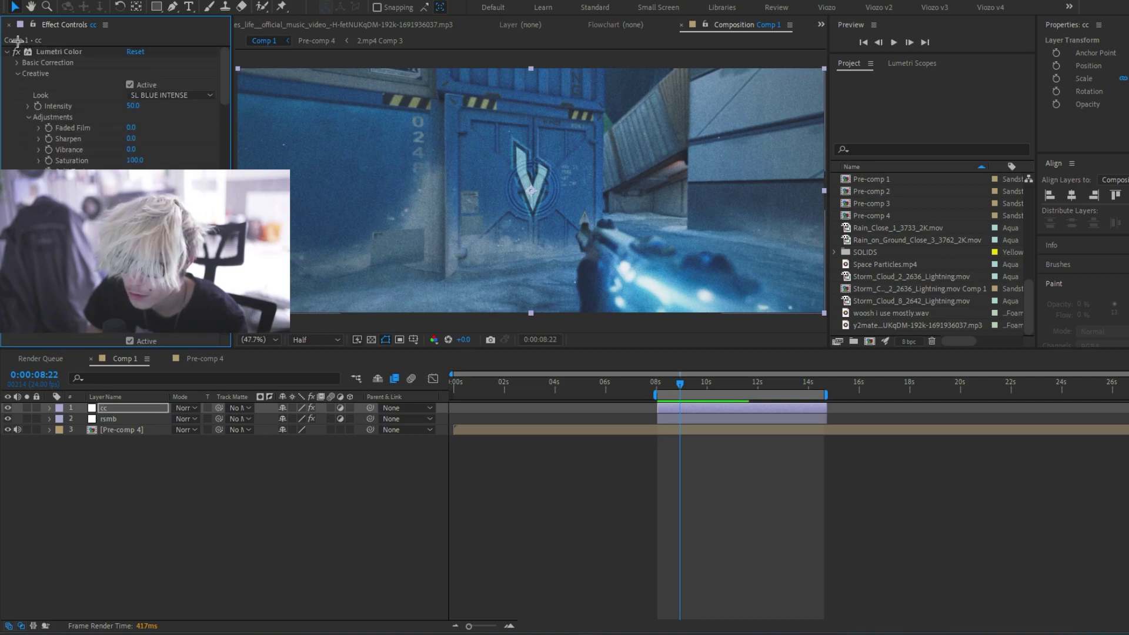
pyautogui.click(6, 51)
# - Toggle FilmConvert Nitrate off and on to compare, then collapse it
pyautogui.click(54, 73)
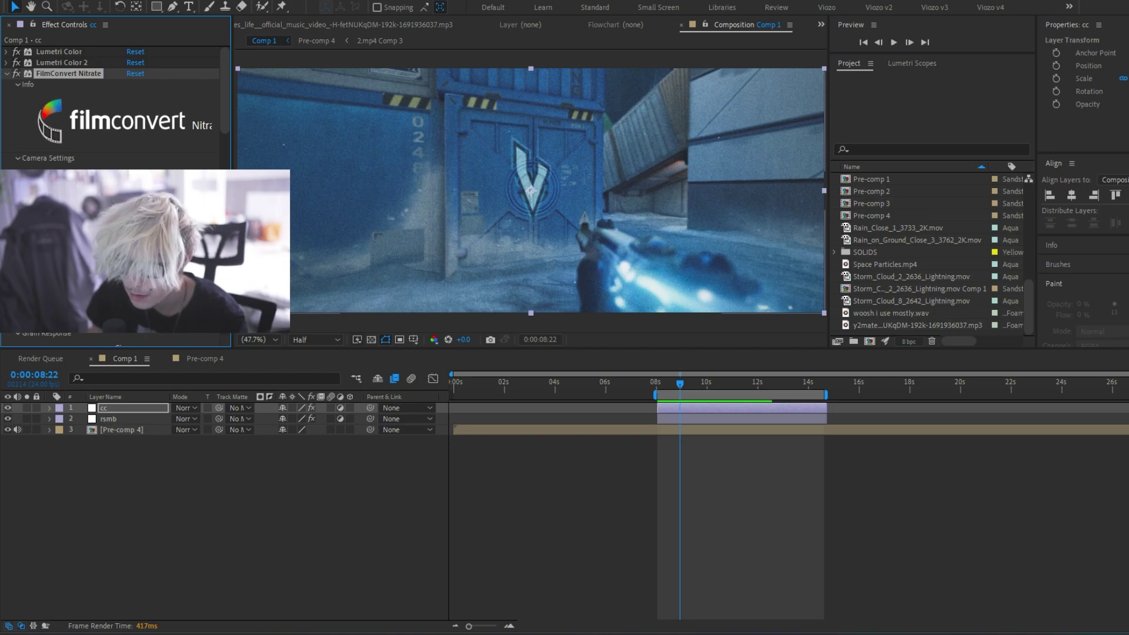
pyautogui.click(16, 73)
pyautogui.click(17, 73)
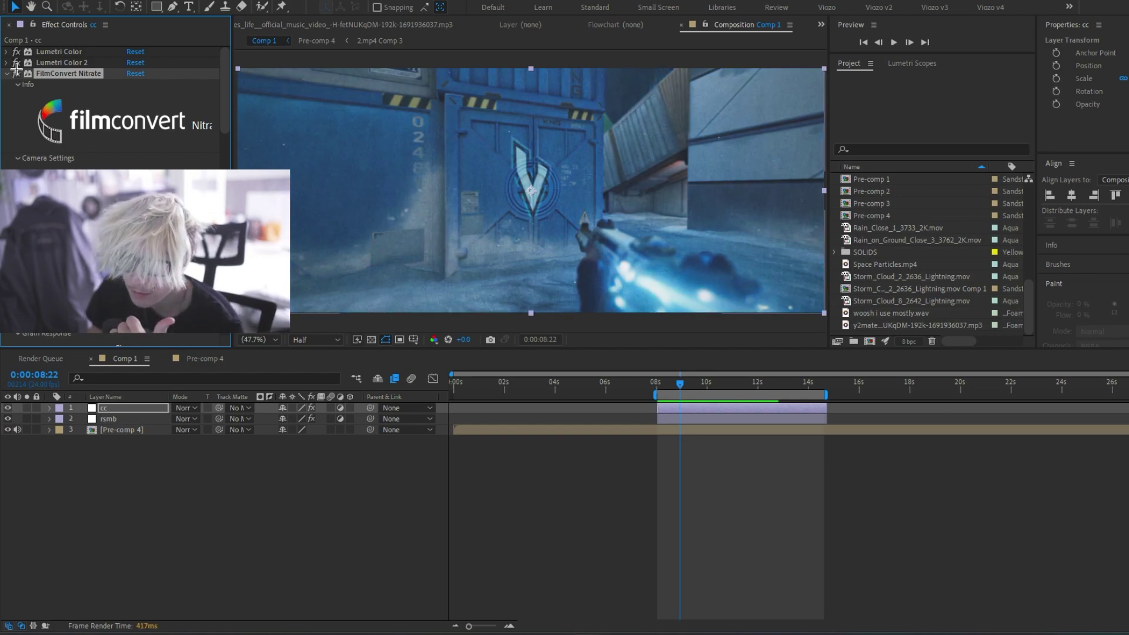
pyautogui.click(6, 73)
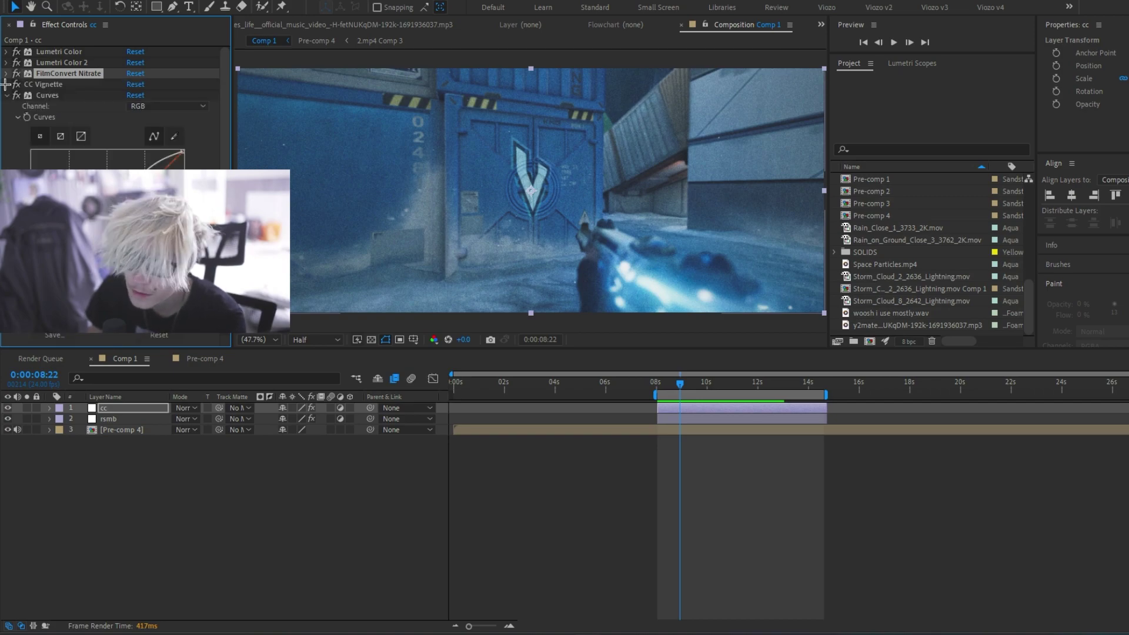
# - Toggle the Curves effect off and on twice to compare contrast, then collapse it
pyautogui.click(44, 83)
pyautogui.click(11, 96)
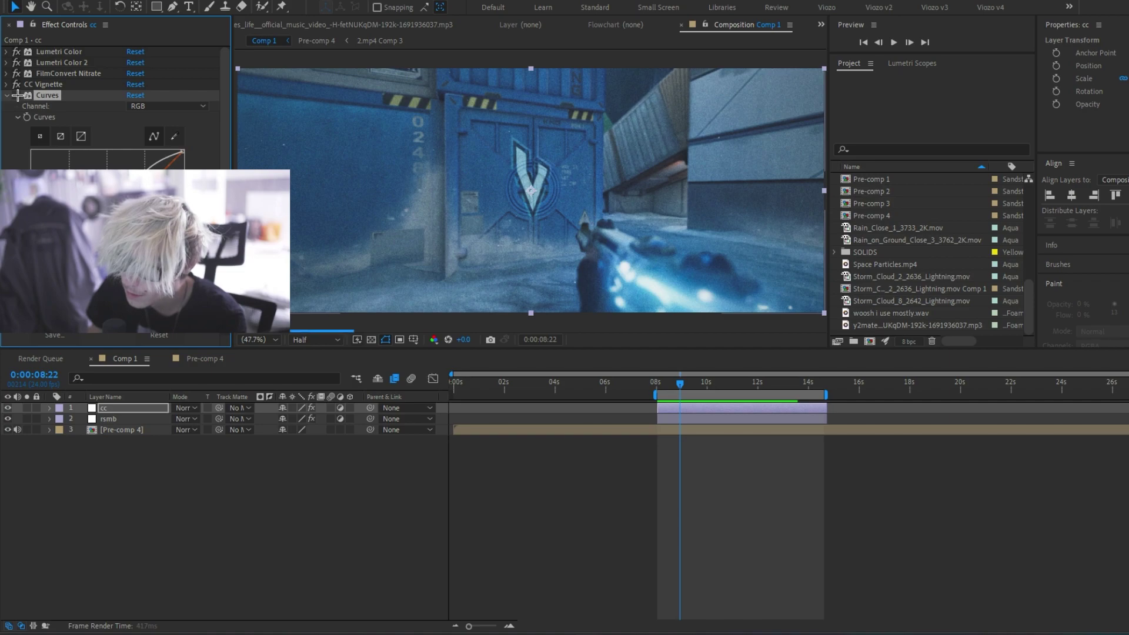
pyautogui.click(17, 95)
pyautogui.click(17, 95)
pyautogui.click(17, 95)
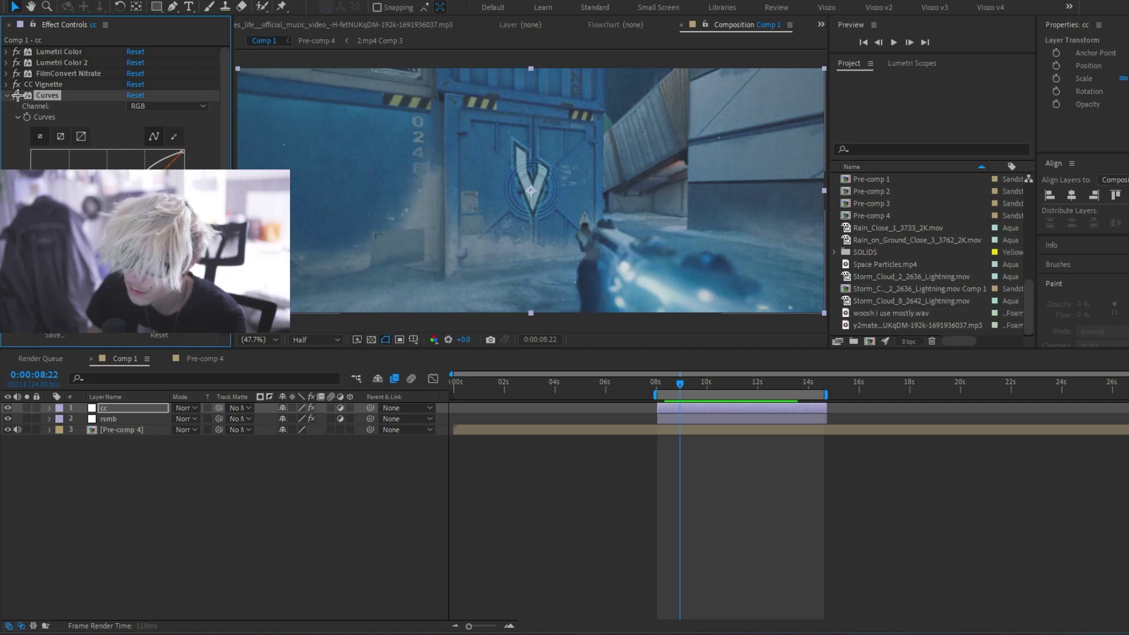
pyautogui.click(17, 95)
pyautogui.click(17, 95)
# - Compare Vibrance off and on, collapse S_Flicker, then open Pre-comp 4 below the rsmb layer
pyautogui.click(7, 95)
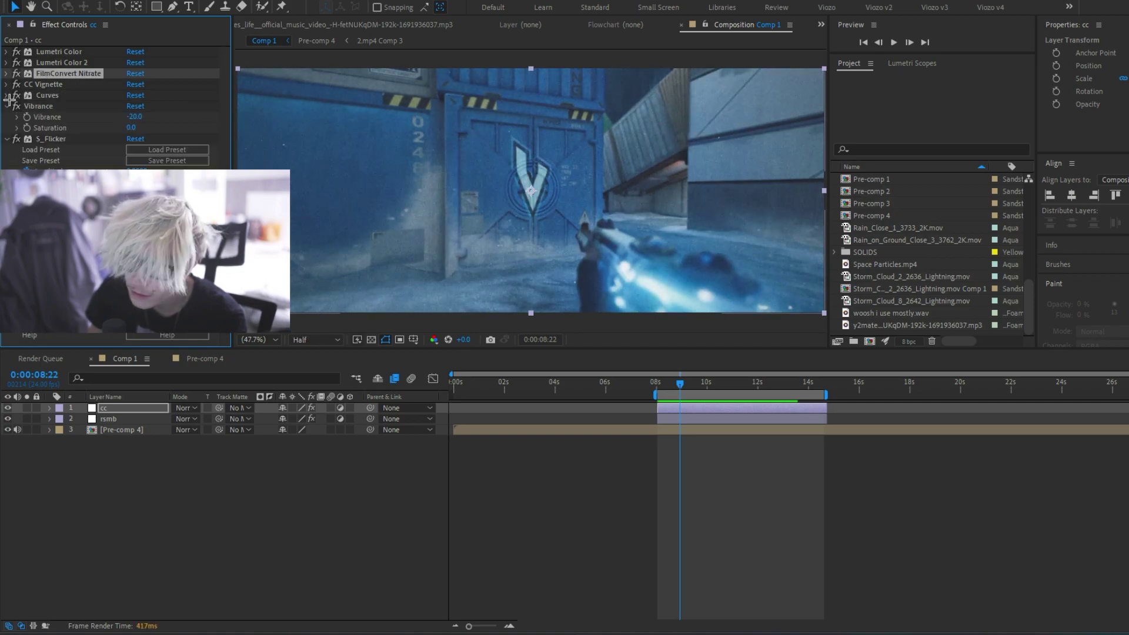
pyautogui.click(6, 107)
pyautogui.click(17, 105)
pyautogui.click(17, 106)
pyautogui.click(38, 117)
pyautogui.click(6, 117)
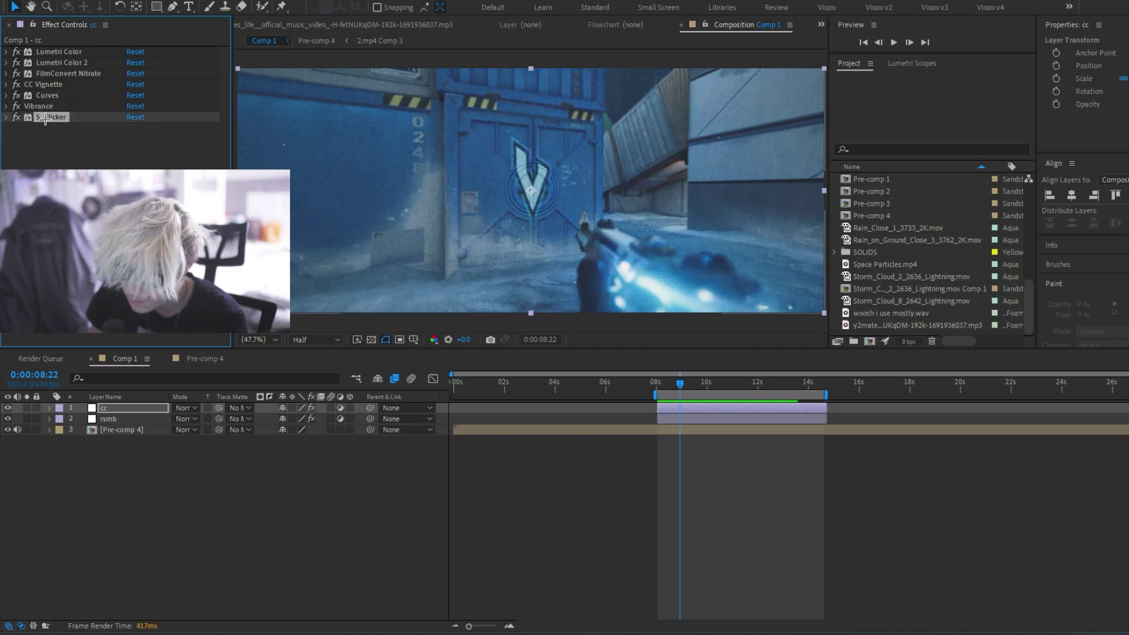
pyautogui.click(128, 419)
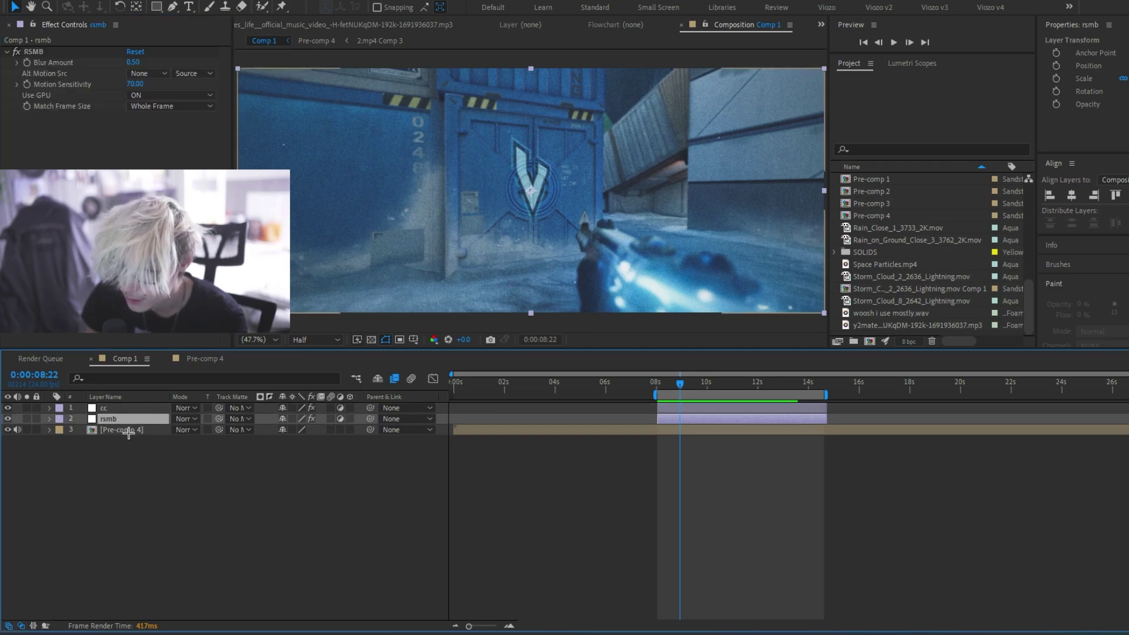
pyautogui.click(129, 431)
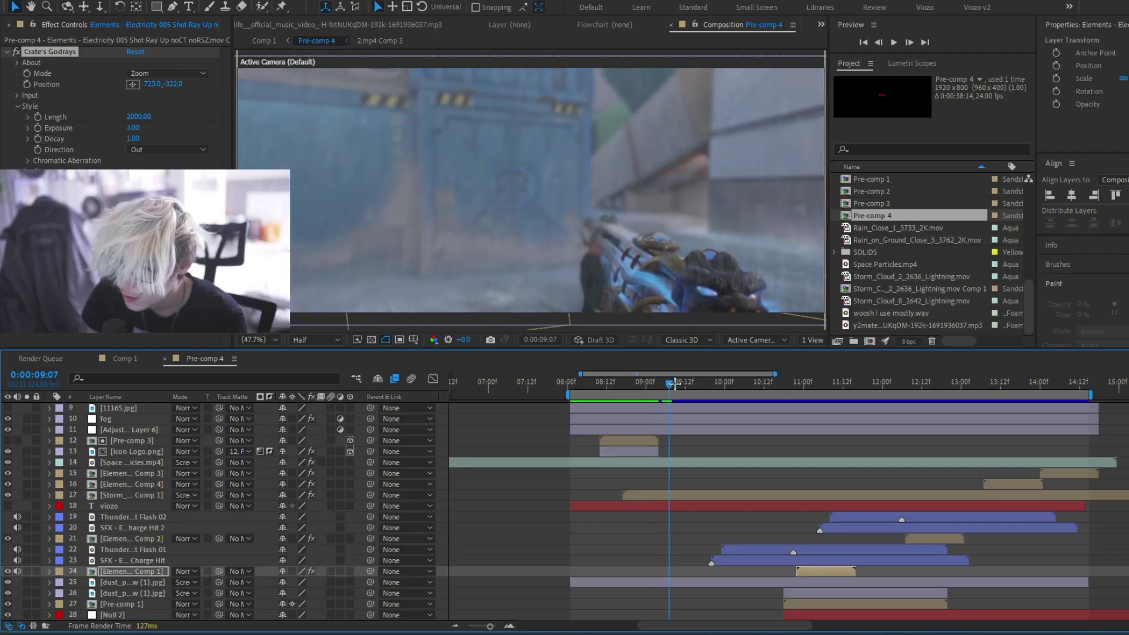
# - At 0:00:10:02, solo layer 31 Pre-comp 2 and preview the falling rain alone
pyautogui.moveTo(674, 383); pyautogui.dragTo(761, 393)
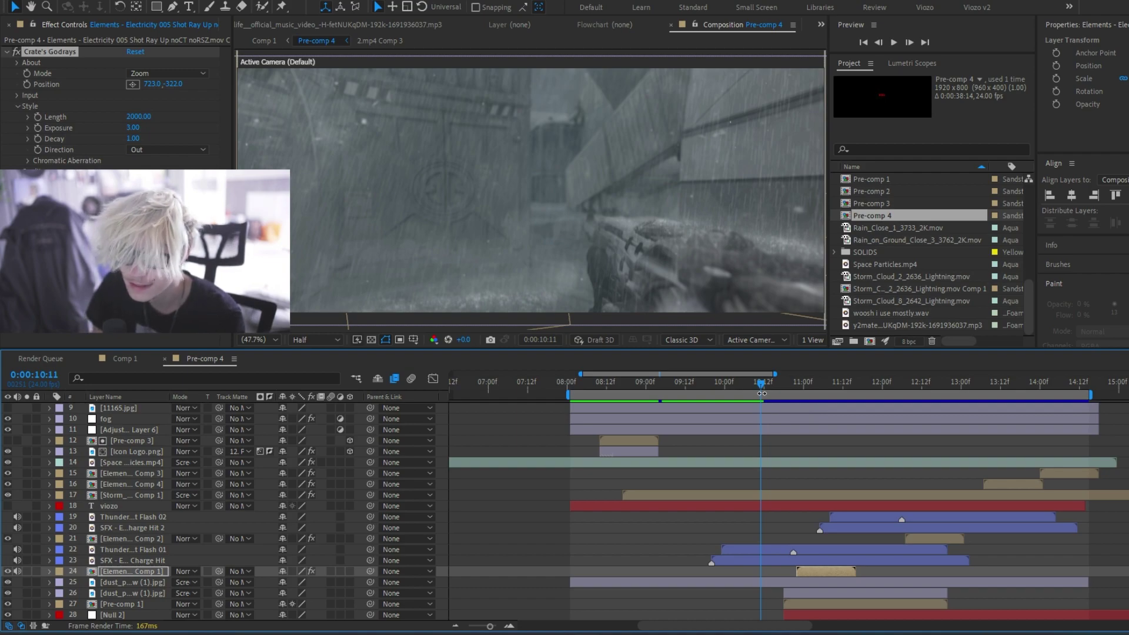
pyautogui.scroll(-3, 125, 569)
pyautogui.click(127, 571)
pyautogui.scroll(-1, 136, 547)
pyautogui.click(146, 515)
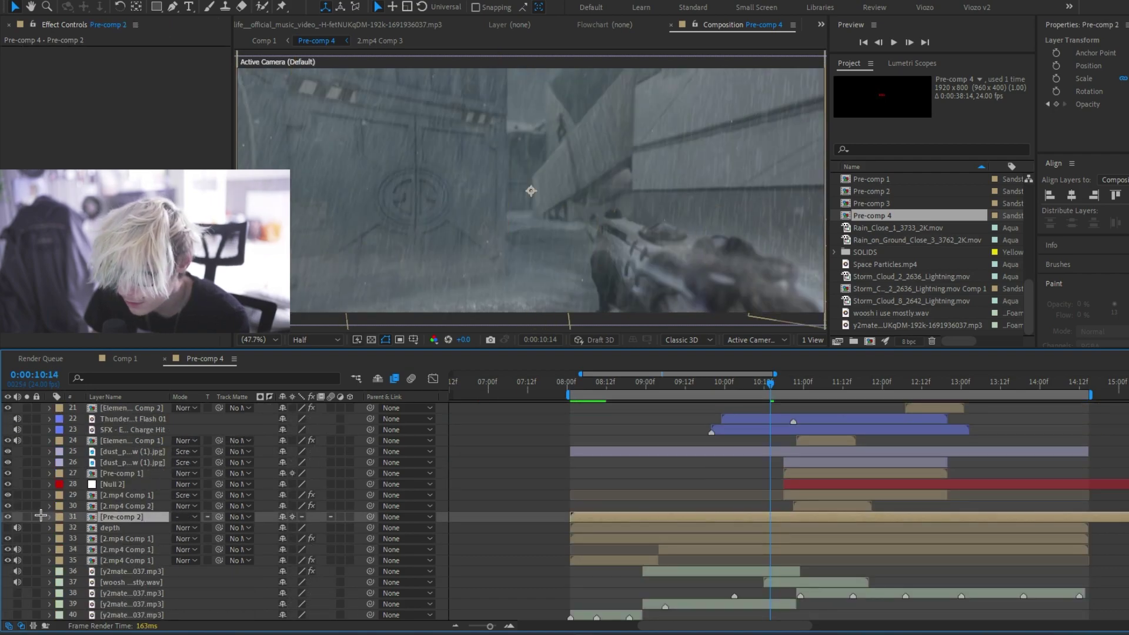
pyautogui.click(27, 516)
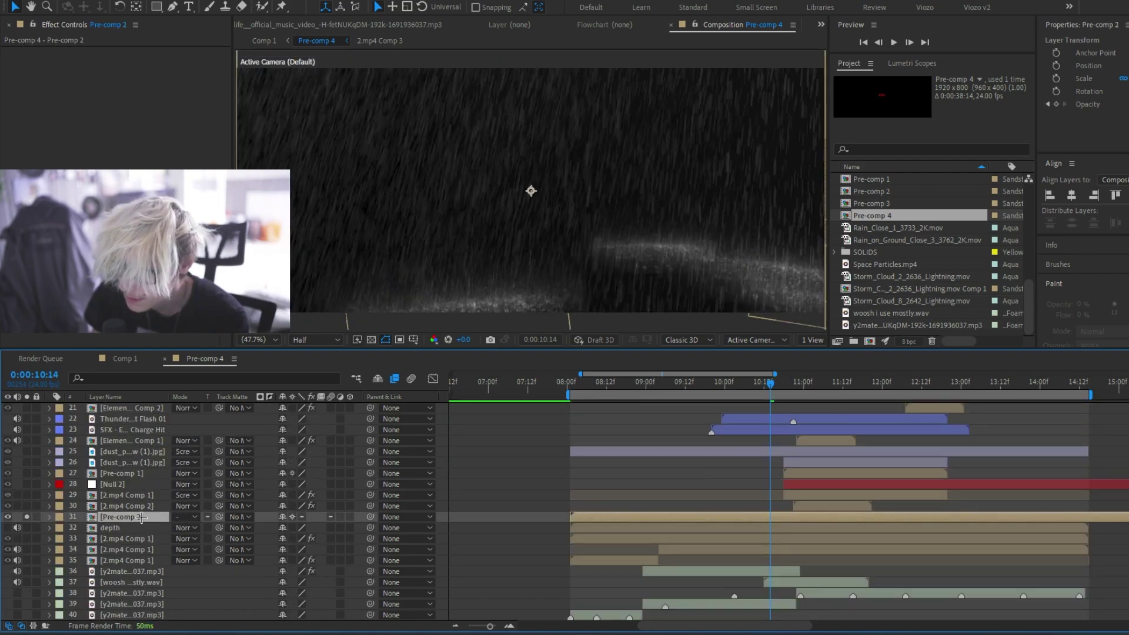
pyautogui.press('space')
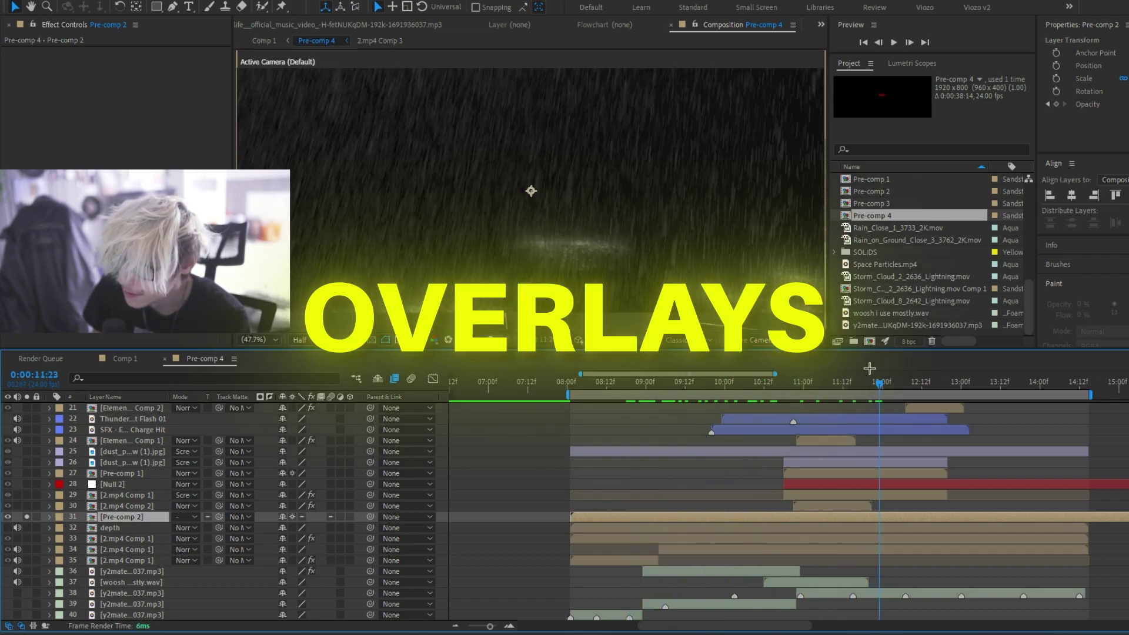
# - Open Pre-comp 2 and select all five rain layers to inspect their masks
pyautogui.doubleClick(755, 516)
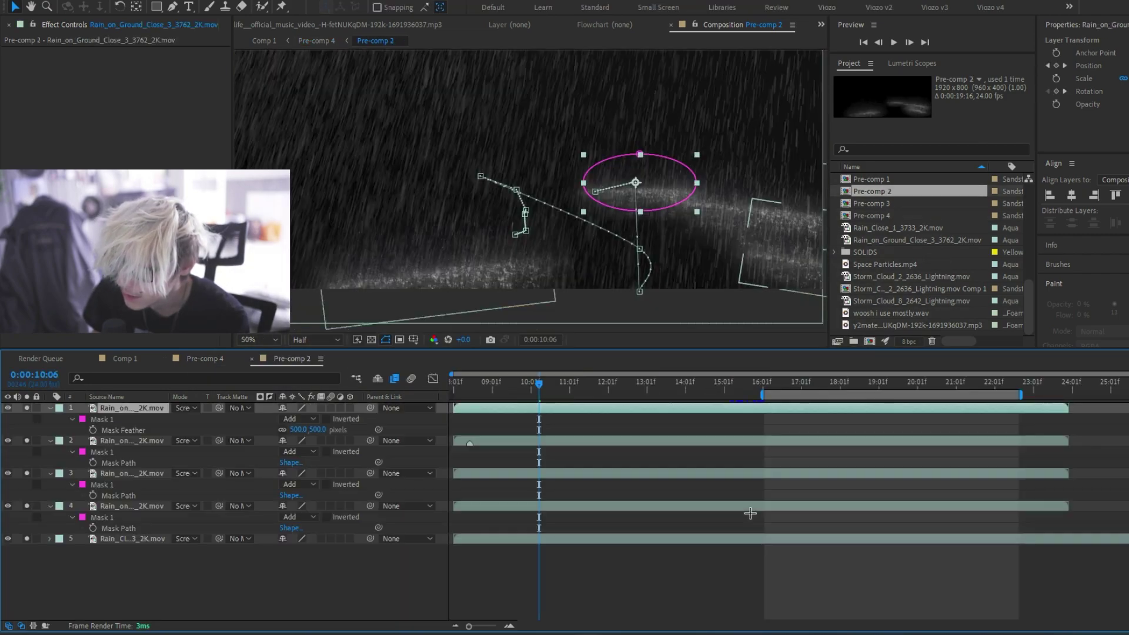
pyautogui.click(608, 575)
pyautogui.click(90, 407)
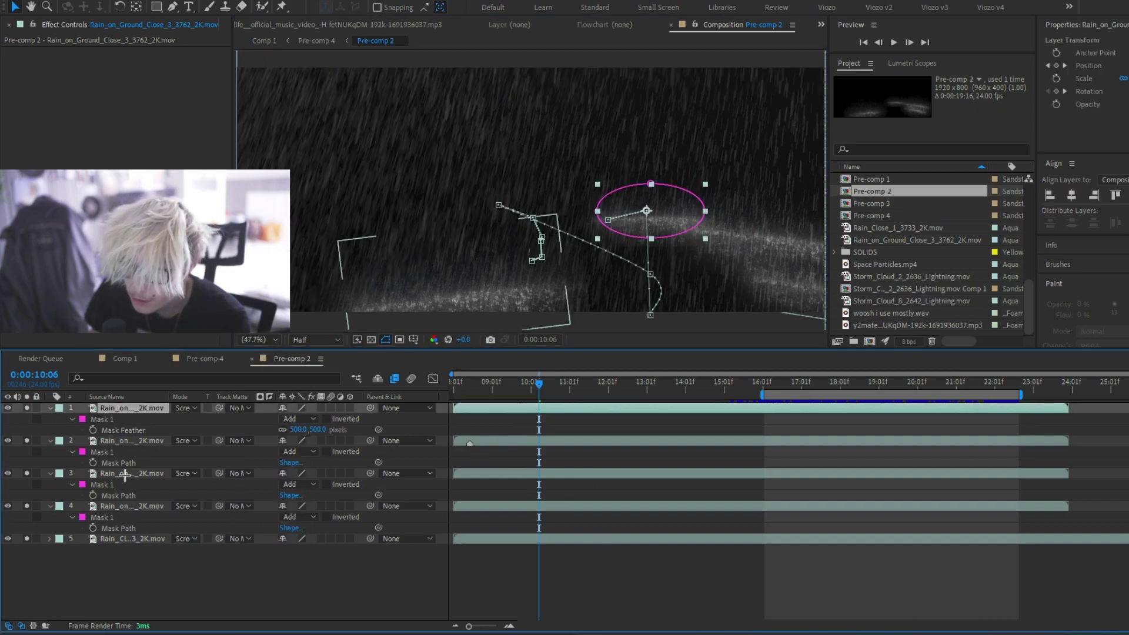
pyautogui.keyDown('shift'); pyautogui.click(133, 538); pyautogui.keyUp('shift')
pyautogui.press('u')
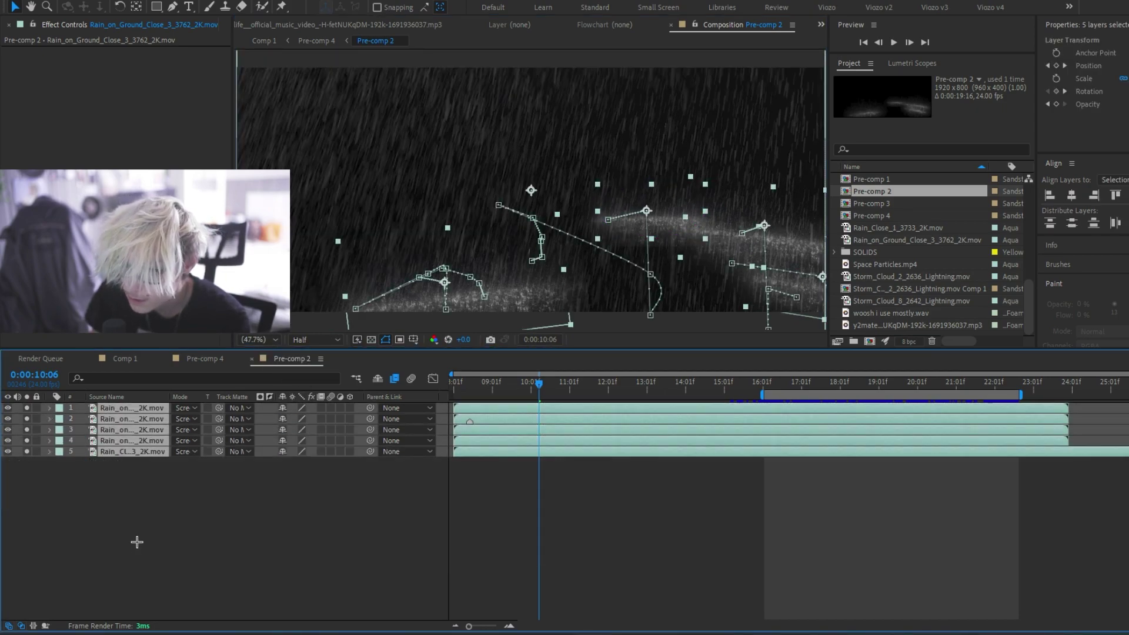
pyautogui.click(139, 542)
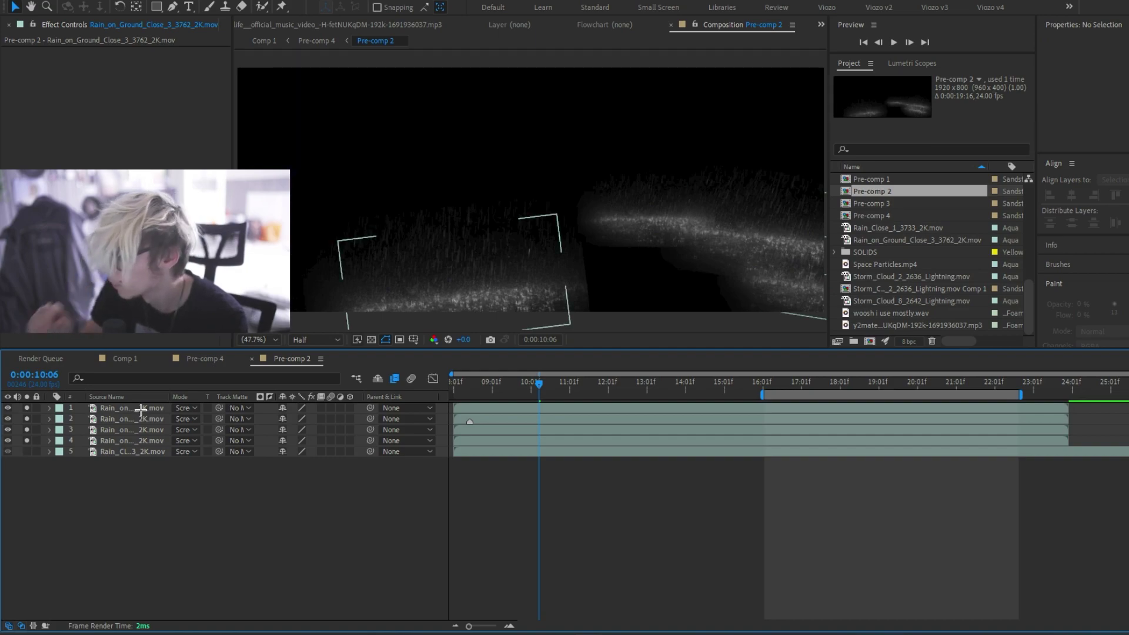
pyautogui.click(528, 408)
pyautogui.hotkey('ctrl', 'a')
pyautogui.click(529, 491)
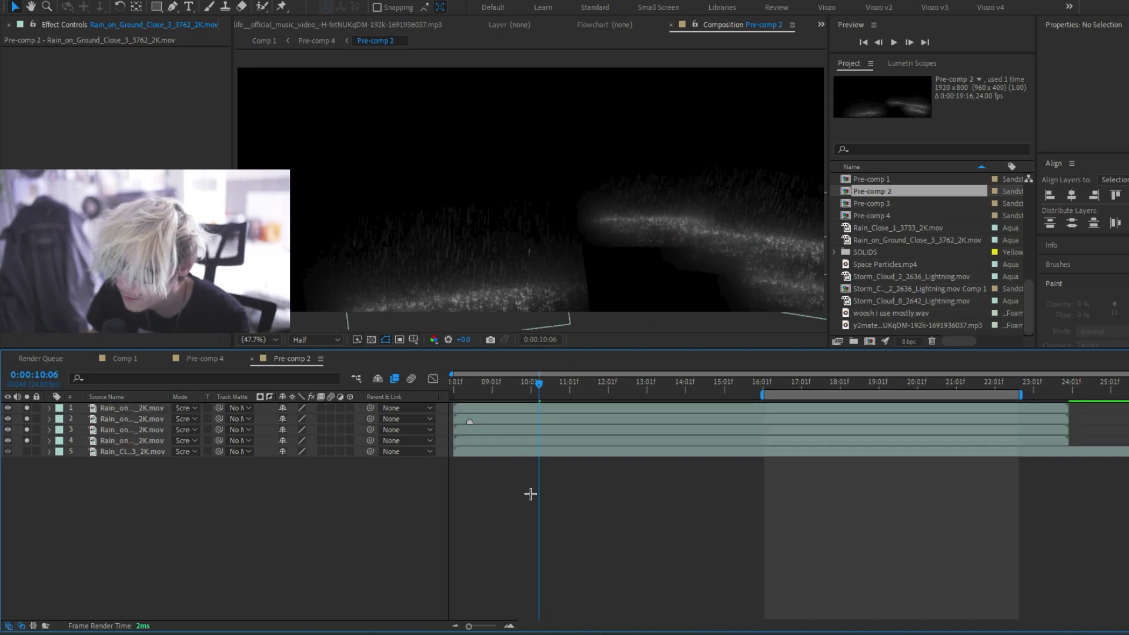
pyautogui.click(130, 410)
pyautogui.hotkey('ctrl', 'a')
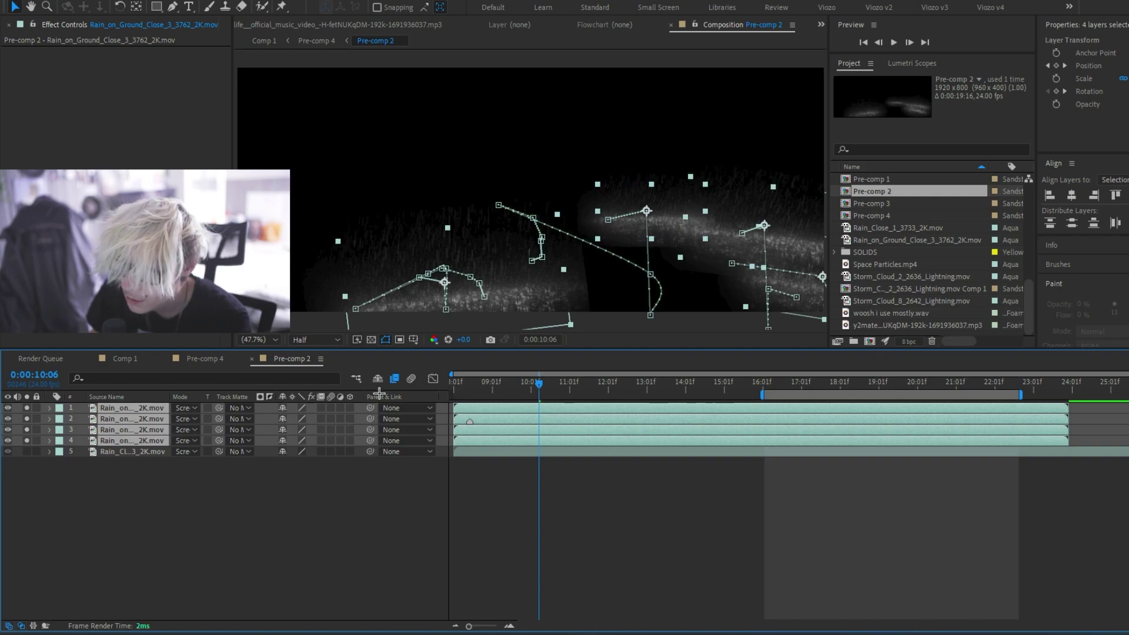
pyautogui.click(571, 487)
# - Scrub the rain animation to 12:17 and inspect the rain layers' mask paths
pyautogui.moveTo(544, 381); pyautogui.dragTo(624, 386)
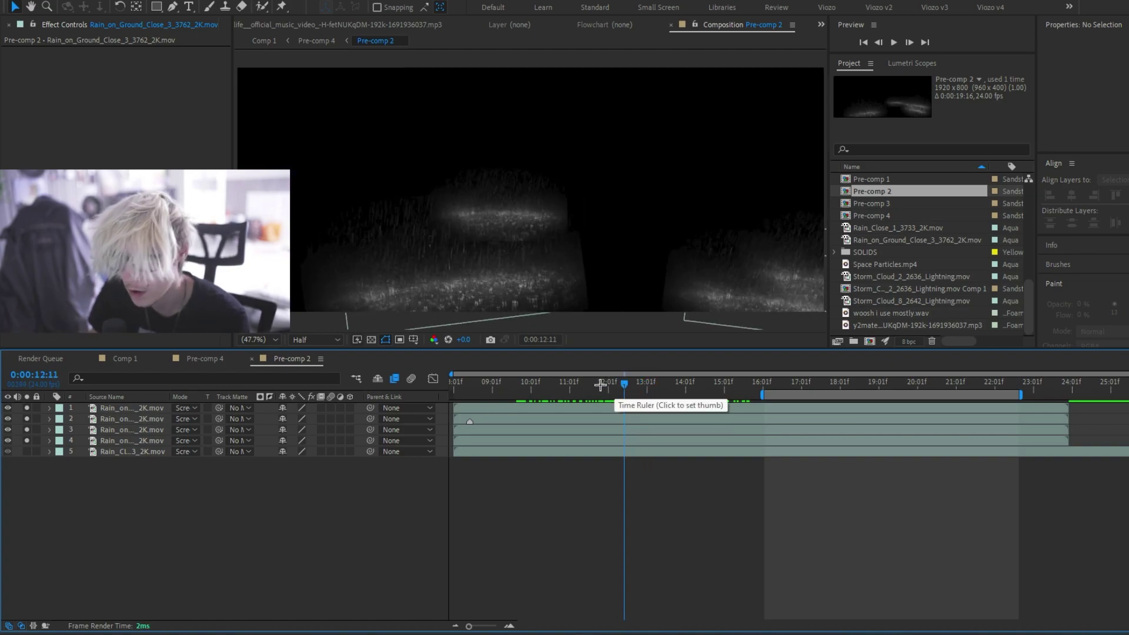
pyautogui.moveTo(618, 386)
pyautogui.mouseDown()
pyautogui.moveTo(583, 387)
pyautogui.moveTo(633, 385)
pyautogui.mouseUp()
pyautogui.click(131, 408)
pyautogui.keyDown('shift'); pyautogui.click(132, 429); pyautogui.keyUp('shift')
pyautogui.click(219, 497)
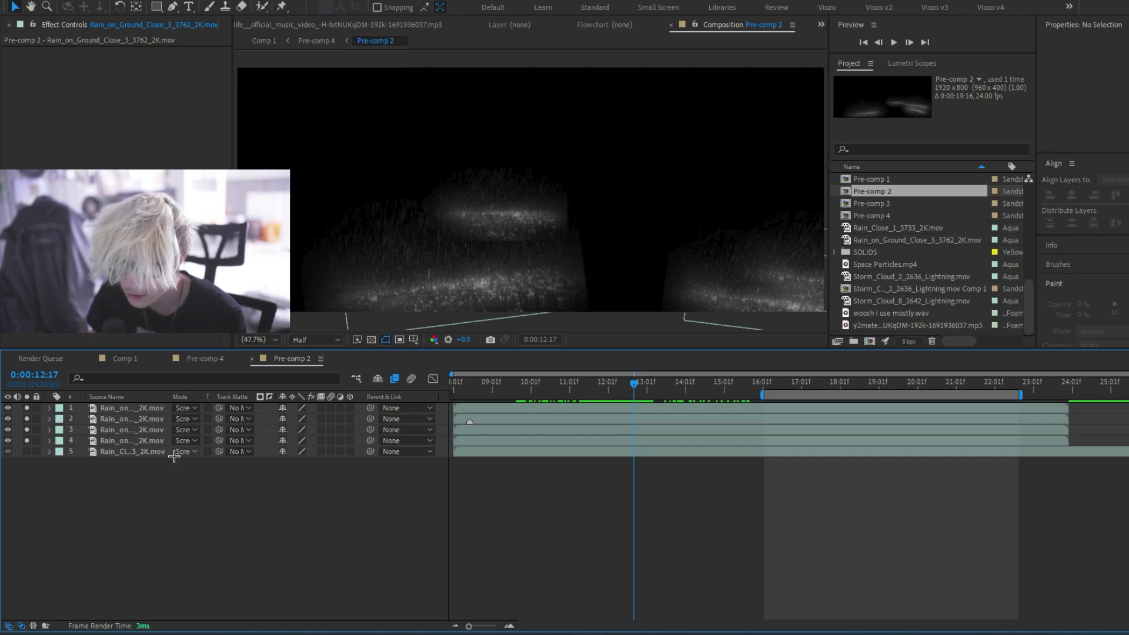
pyautogui.hotkey('ctrl', 'a')
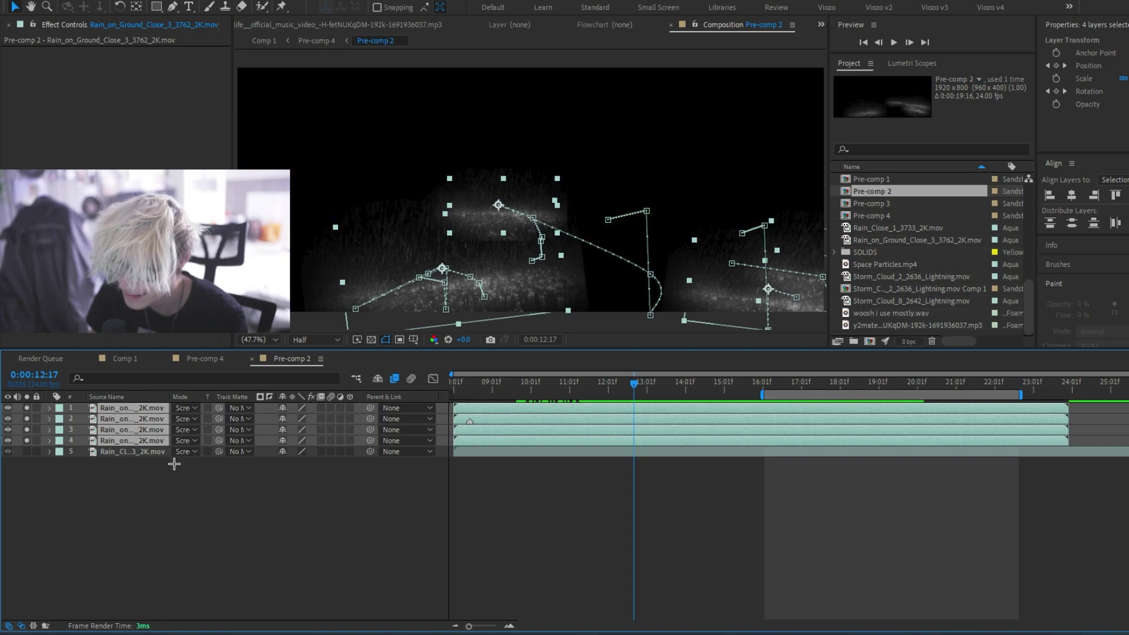
pyautogui.click(174, 464)
pyautogui.click(132, 408)
# - Reveal the ground-rain layer's Mask 1 and show its 500,500 pixel feather
pyautogui.scroll(5, 500, 200)
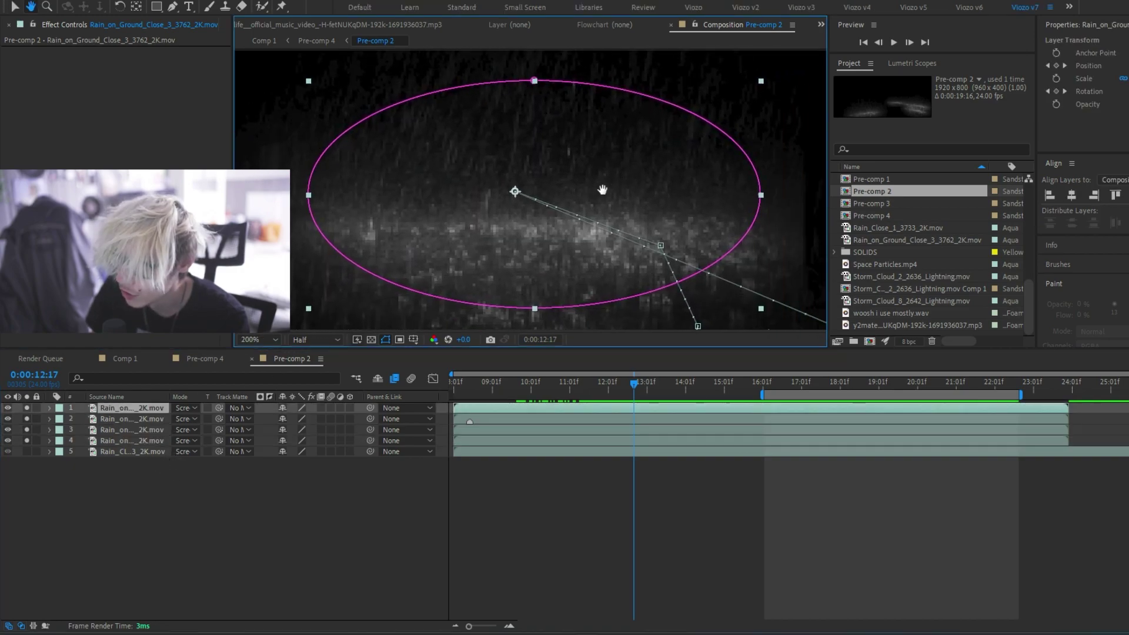
pyautogui.press(',')
pyautogui.click(134, 410)
pyautogui.press('m')
pyautogui.click(121, 420)
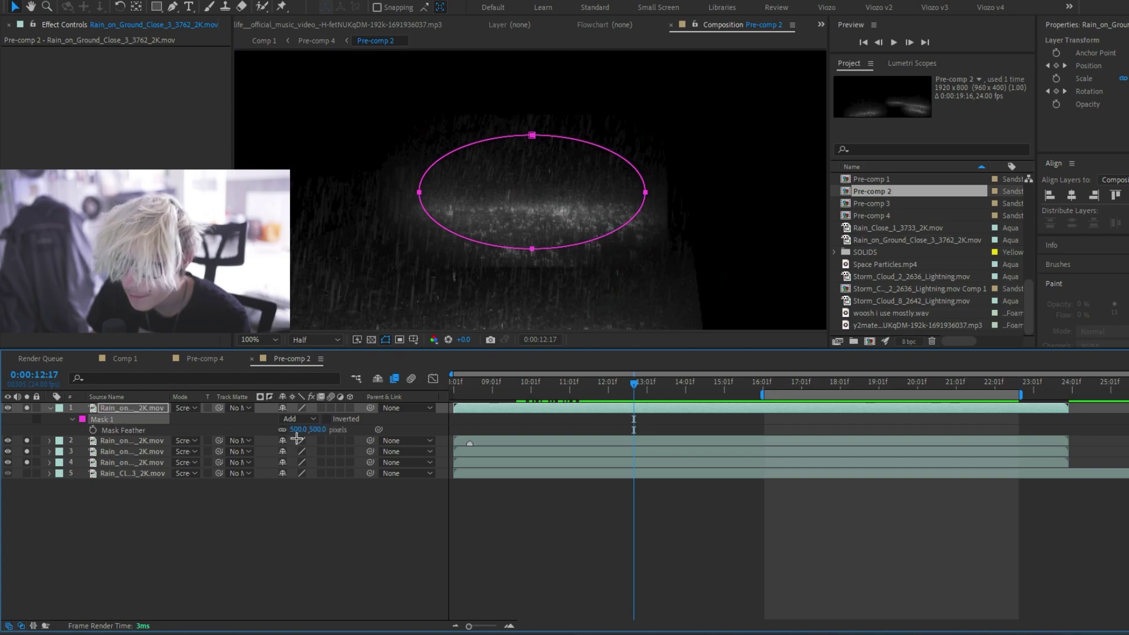
pyautogui.press('f')
pyautogui.click(50, 408)
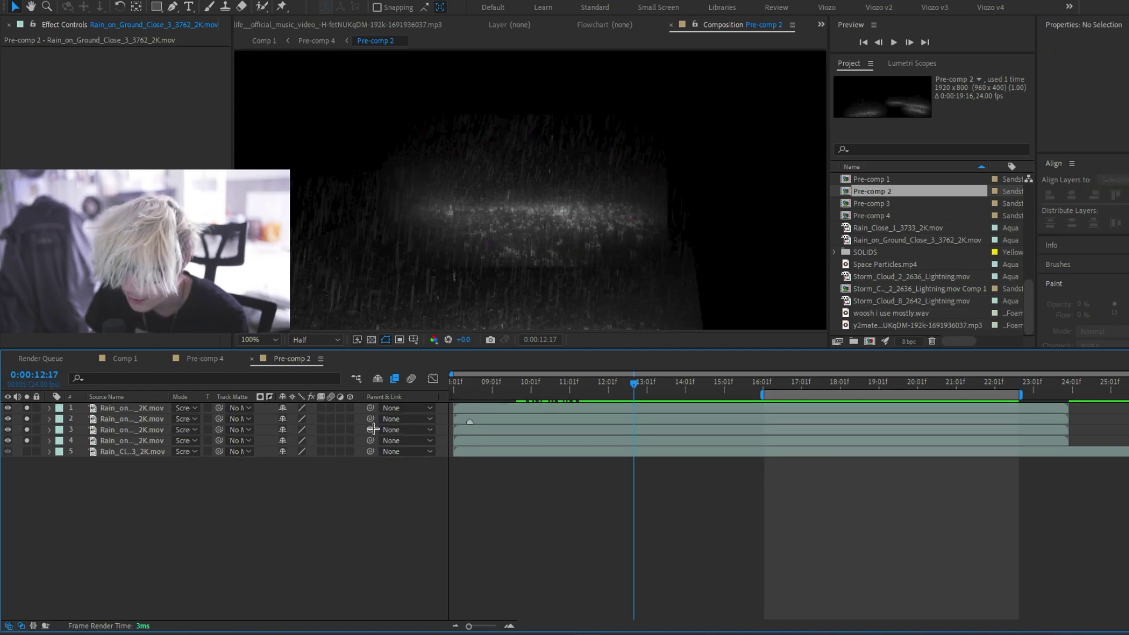
# - Scroll the ActionVFX homepage through Rain, Displaced Fog and the Used In film posters
pyautogui.moveTo(416, 621)
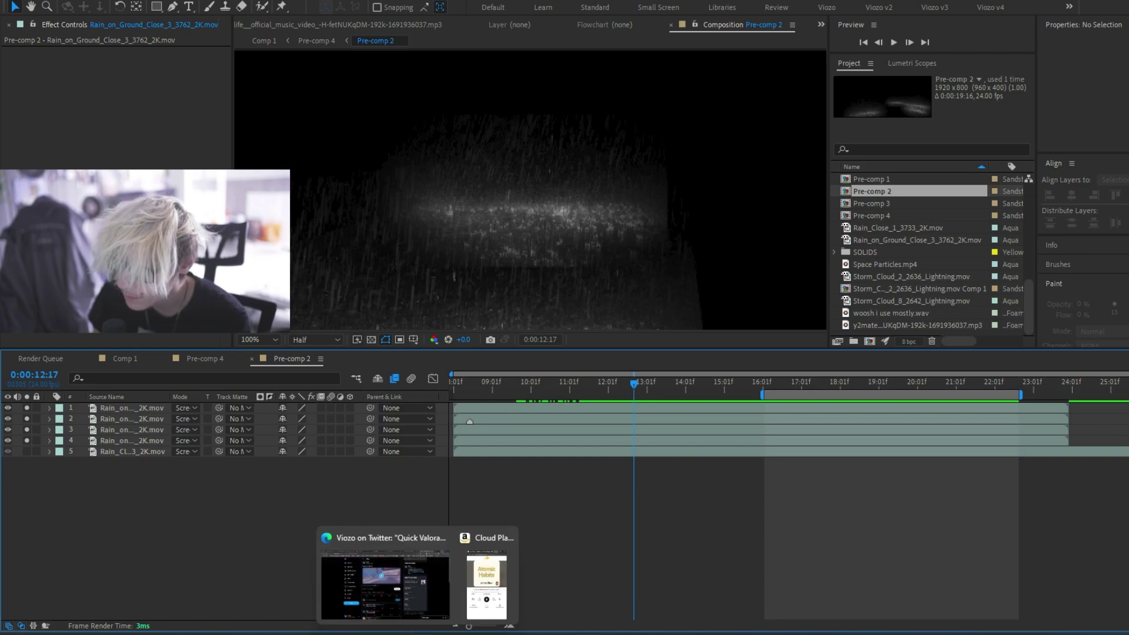
pyautogui.click(386, 574)
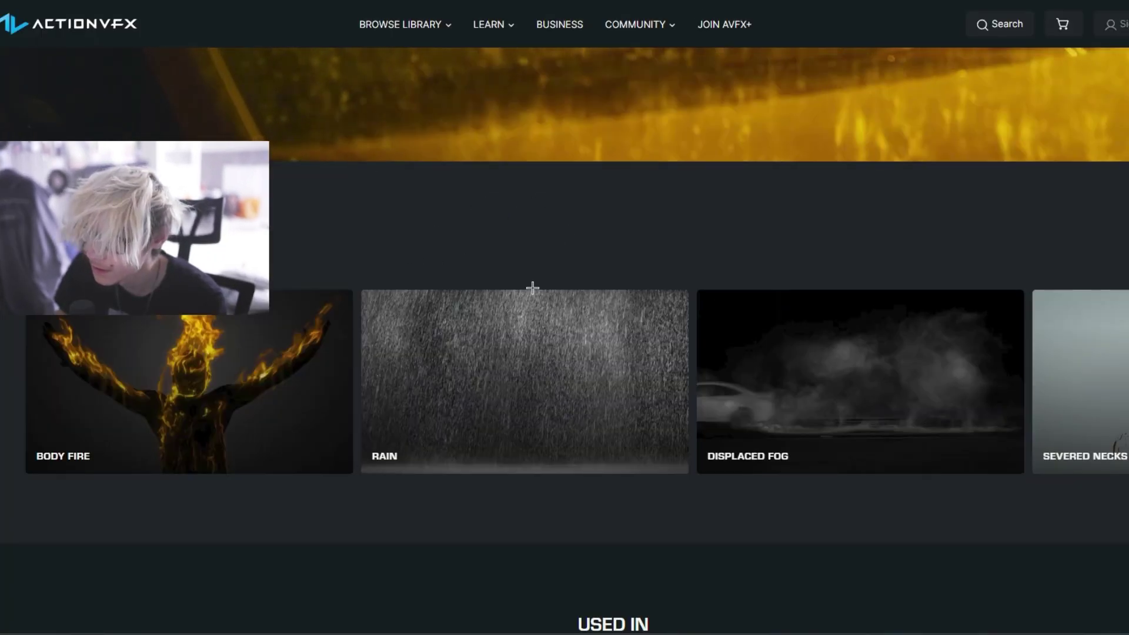
pyautogui.scroll(5, 529, 288)
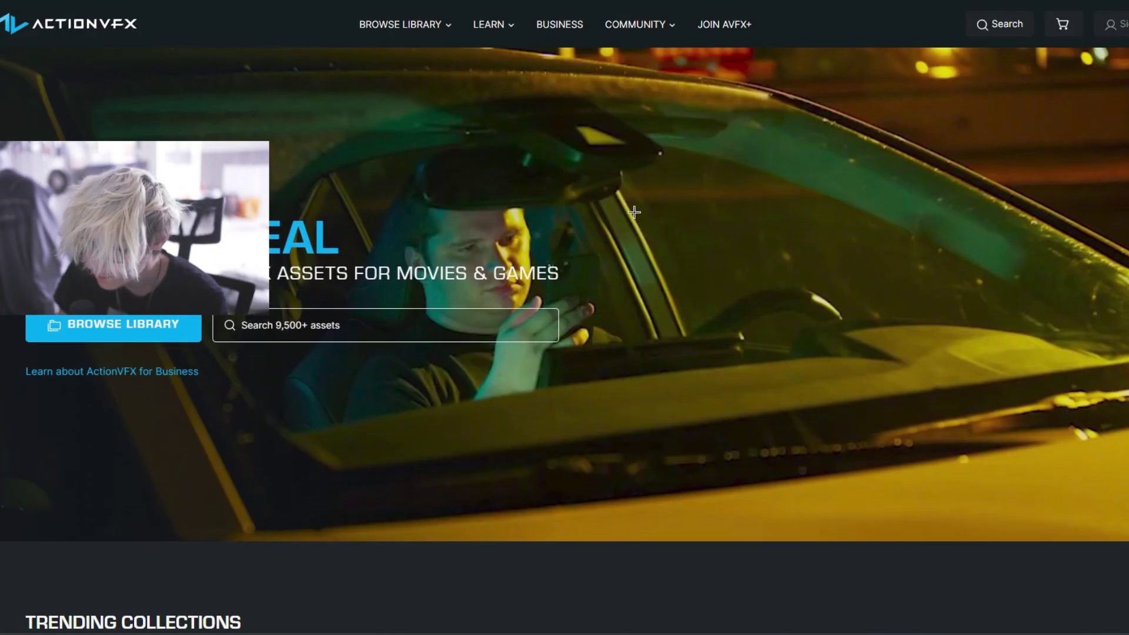
pyautogui.scroll(-4, 535, 215)
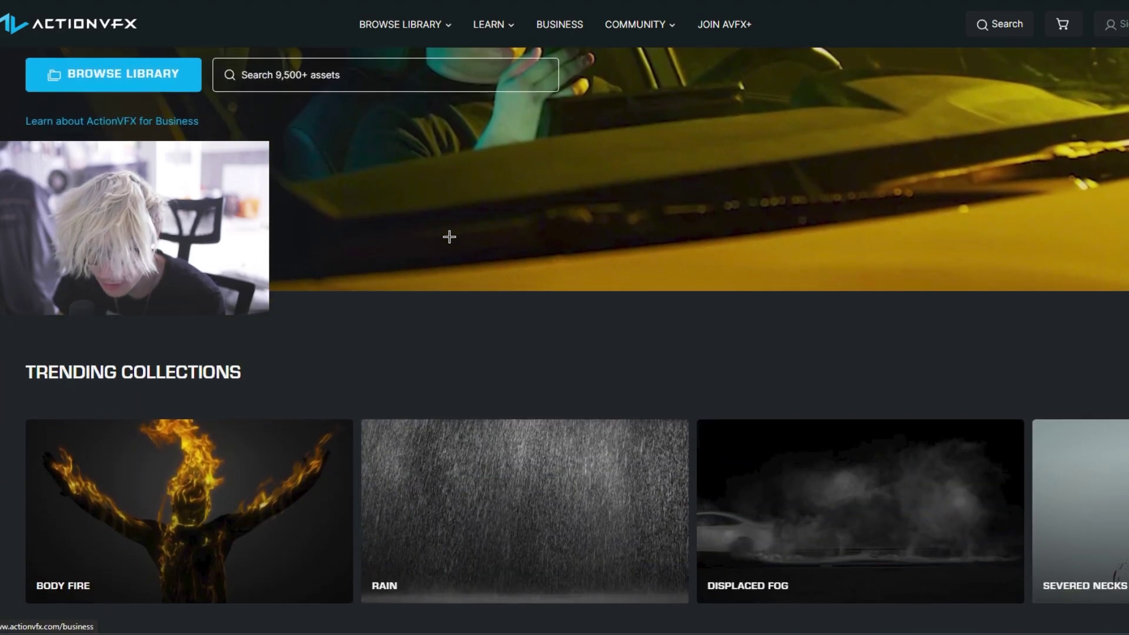
pyautogui.scroll(-3, 411, 267)
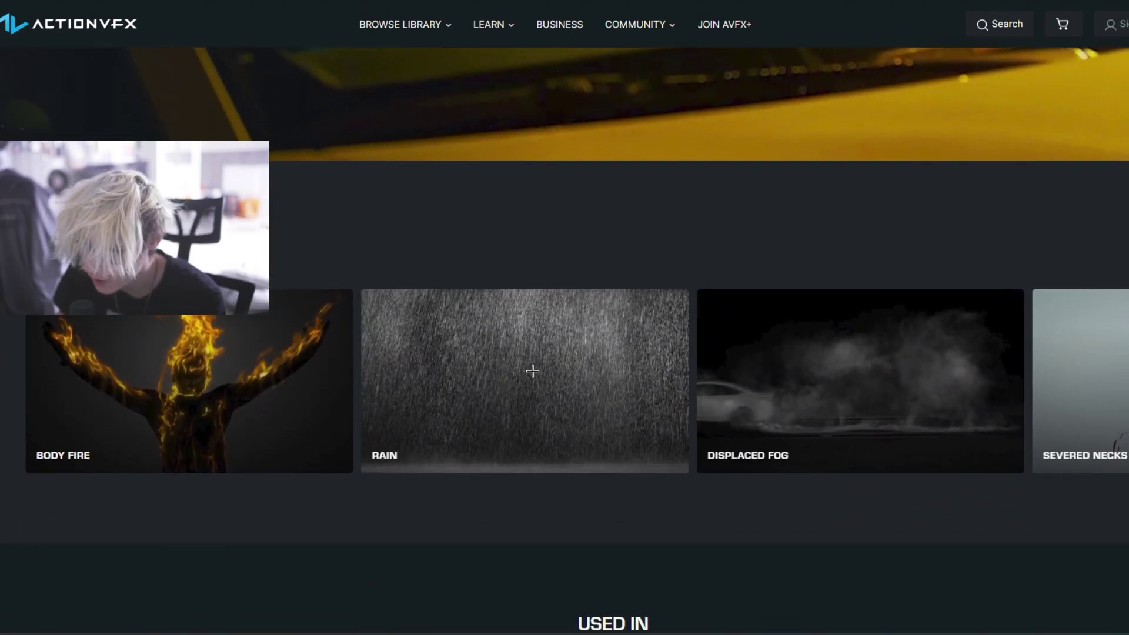
pyautogui.scroll(-8, 533, 371)
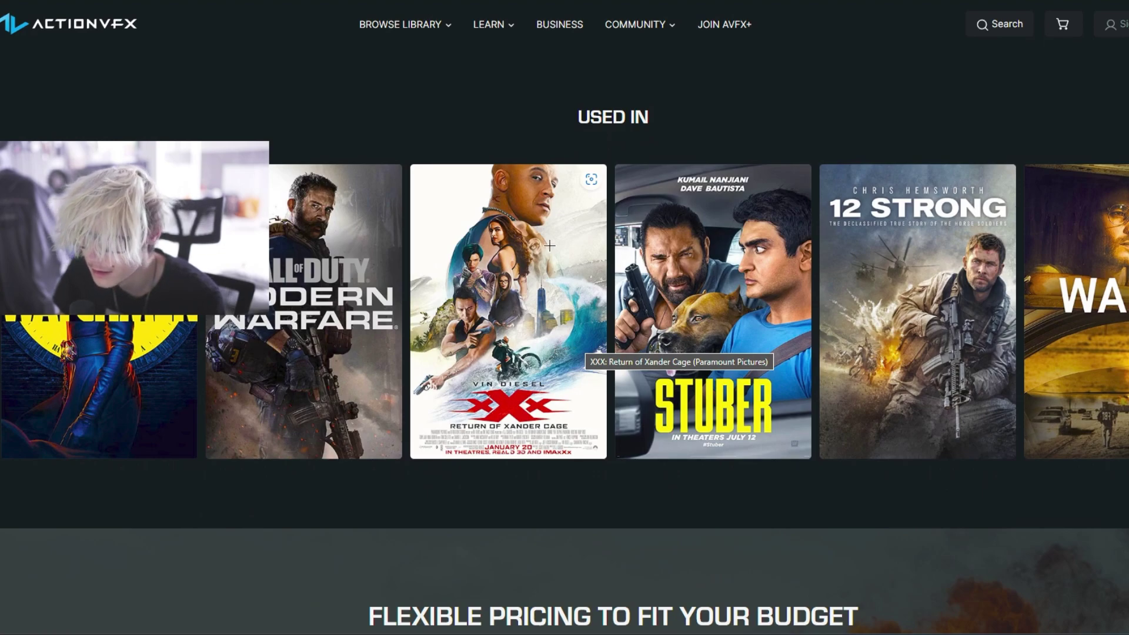
pyautogui.scroll(2, 989, 17)
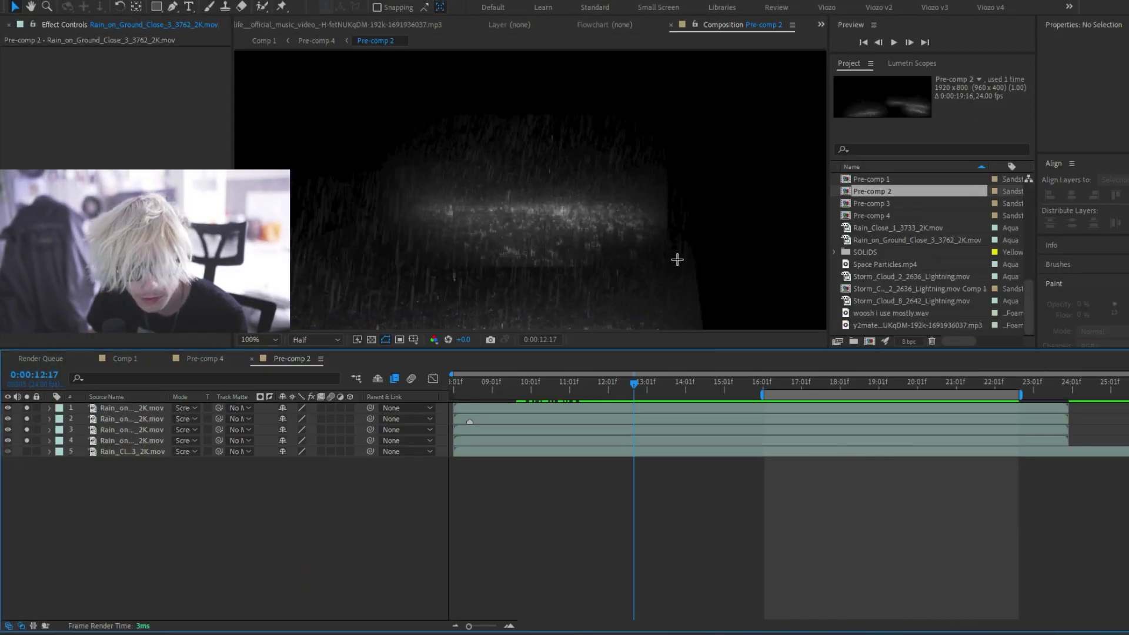
# - Solo Rain_Close, show its 30% opacity, and preview the fade from 0:00:08:19
pyautogui.click(150, 409)
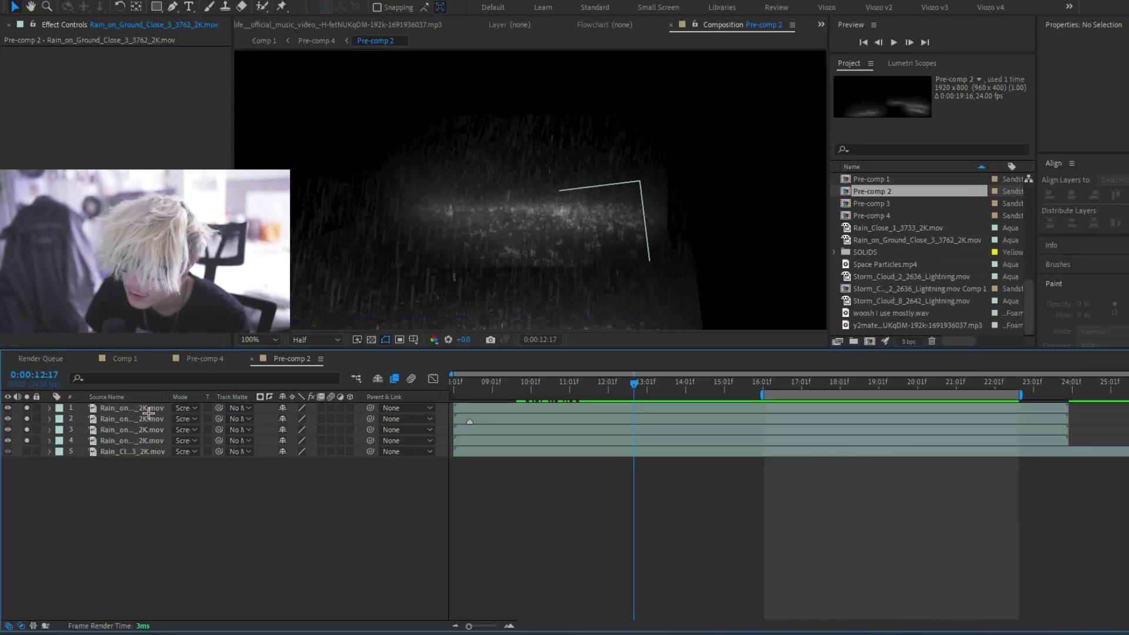
pyautogui.click(26, 451)
pyautogui.click(125, 452)
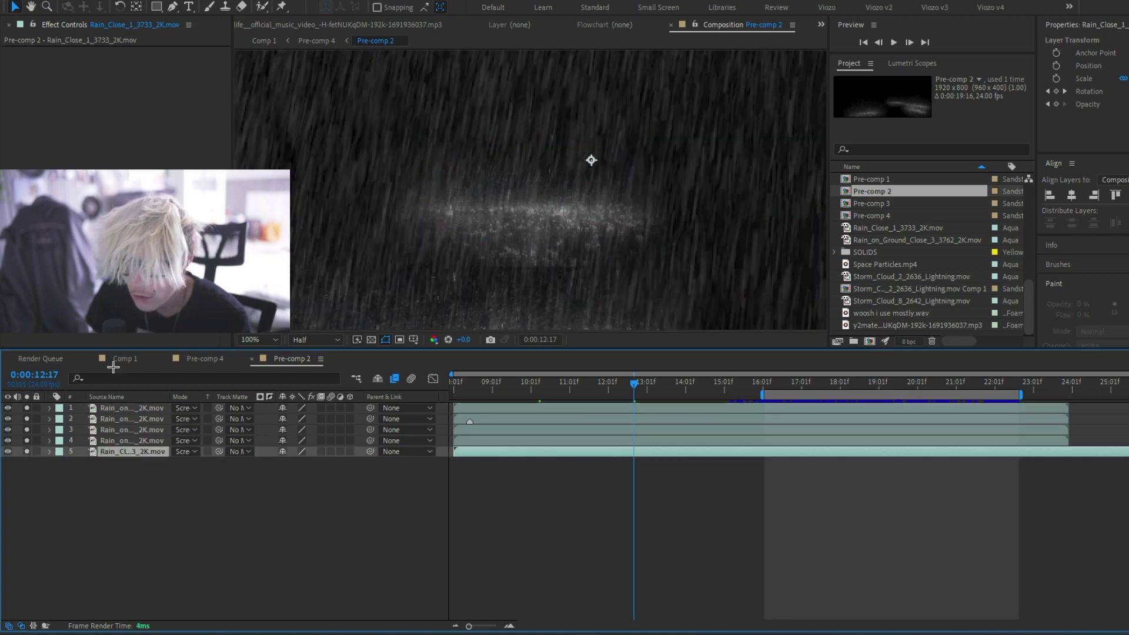
pyautogui.press(',')
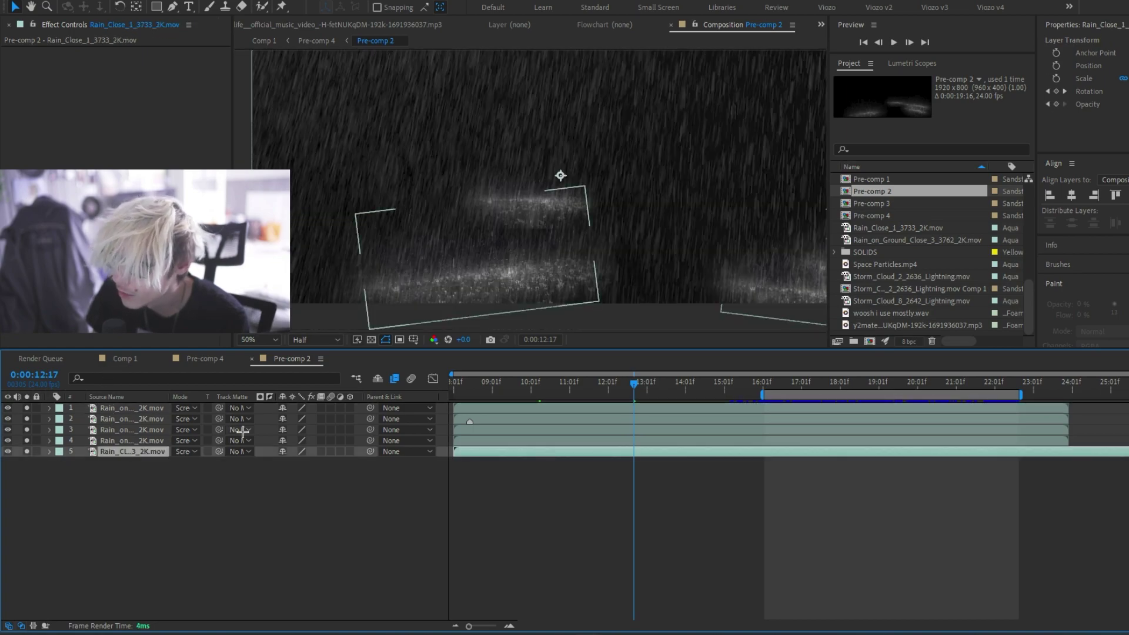
pyautogui.press('t')
pyautogui.moveTo(477, 385); pyautogui.dragTo(484, 387)
pyautogui.press('space')
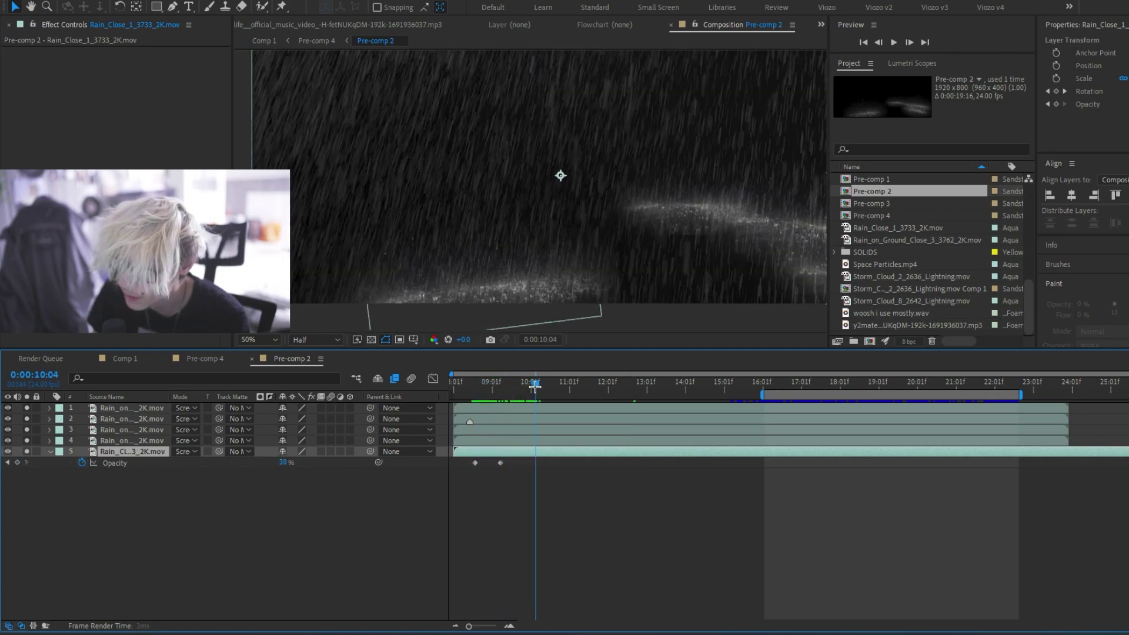
pyautogui.press('space')
# - Switch to Pre-comp 4, preview the rainy shot, and set time to 0:00:11:17
pyautogui.hotkey('shift', ',')
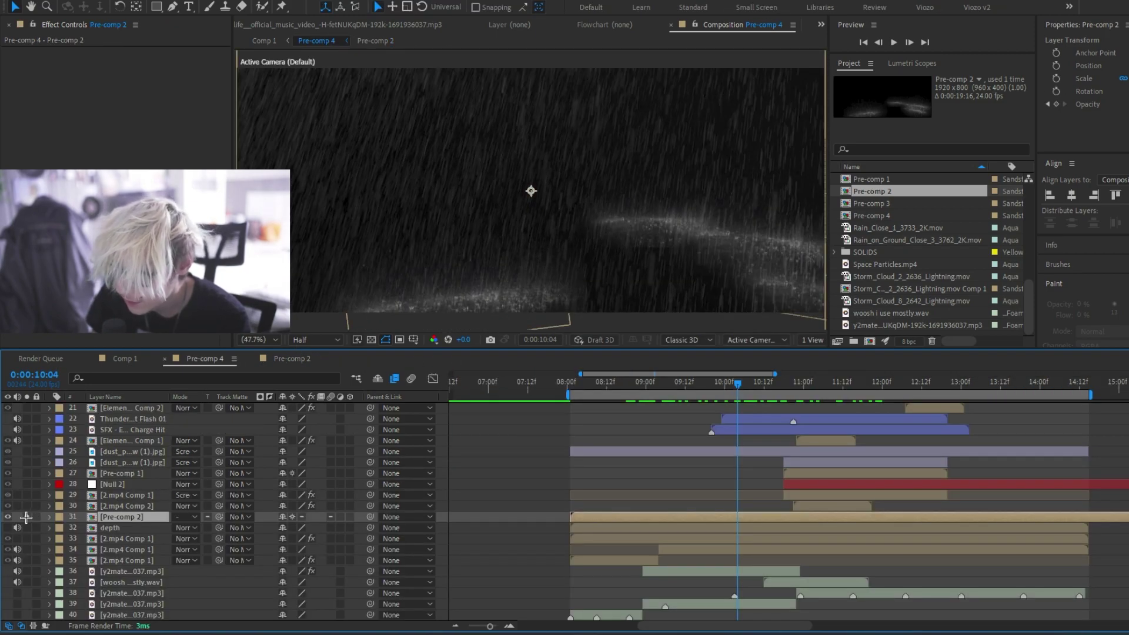
pyautogui.press('space')
pyautogui.press('space')
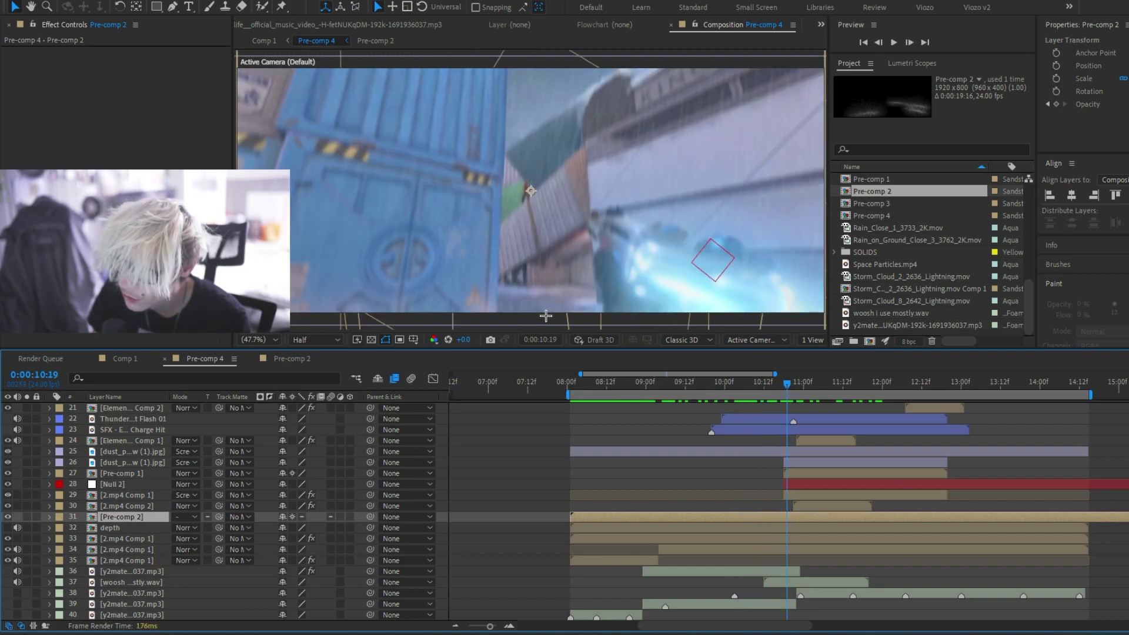
pyautogui.press('space')
pyautogui.press('space')
pyautogui.moveTo(855, 377); pyautogui.dragTo(860, 377)
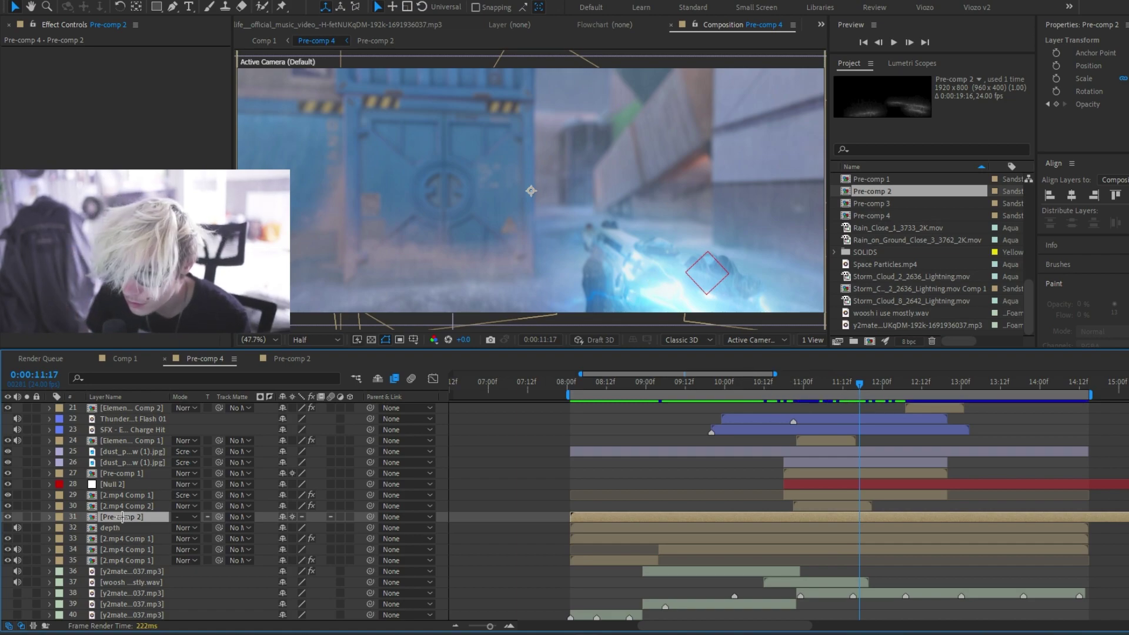
pyautogui.scroll(2, 122, 517)
pyautogui.click(66, 517)
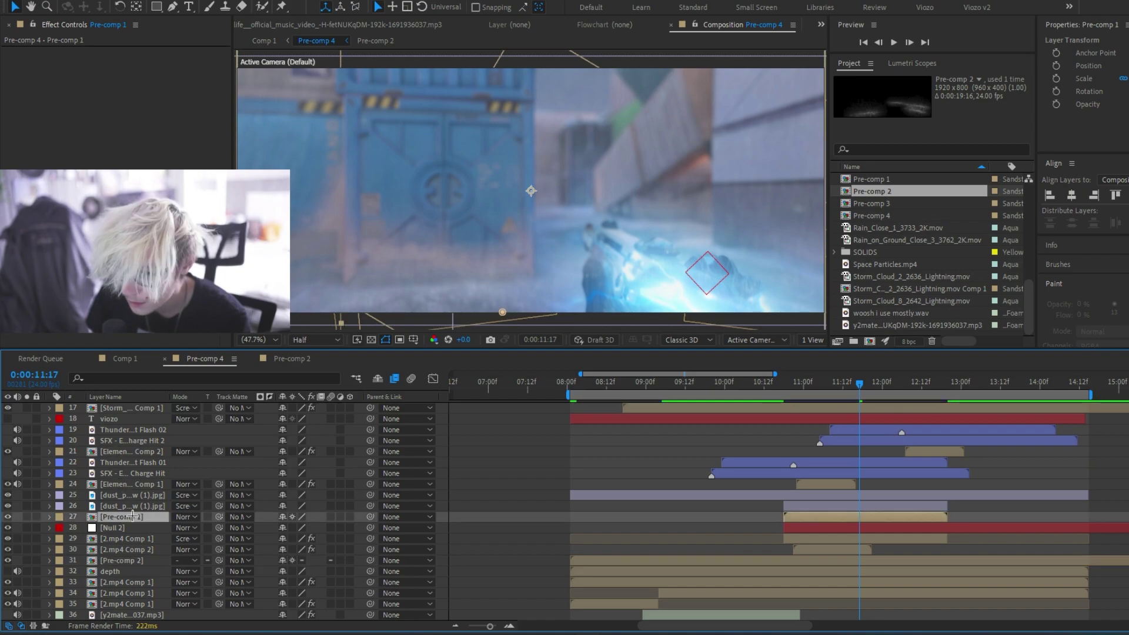
pyautogui.click(27, 517)
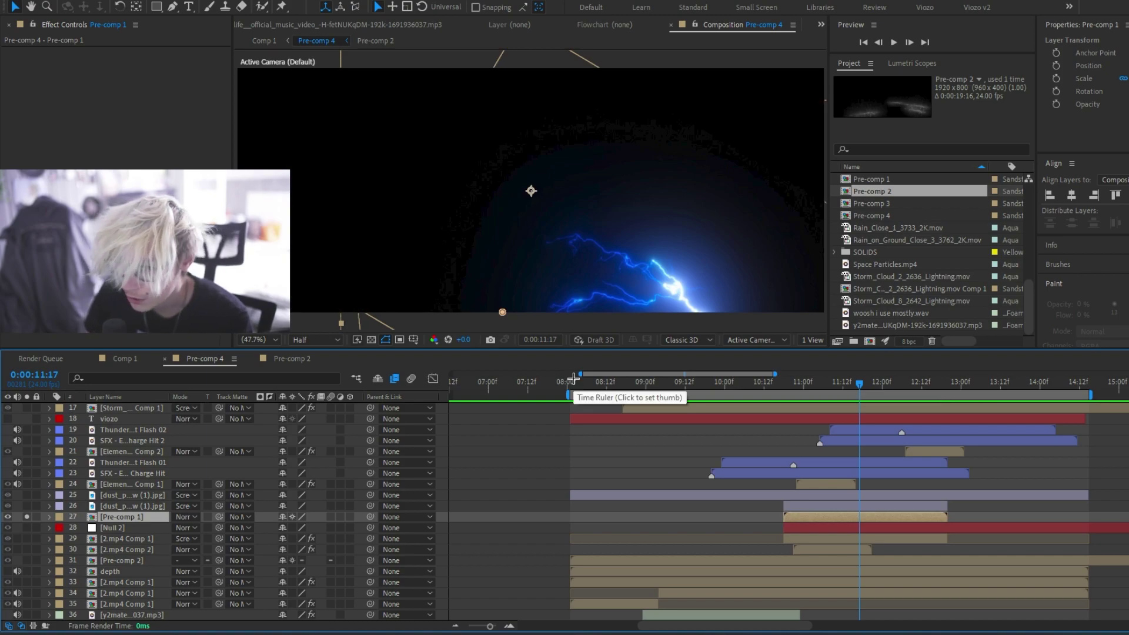
pyautogui.click(141, 528)
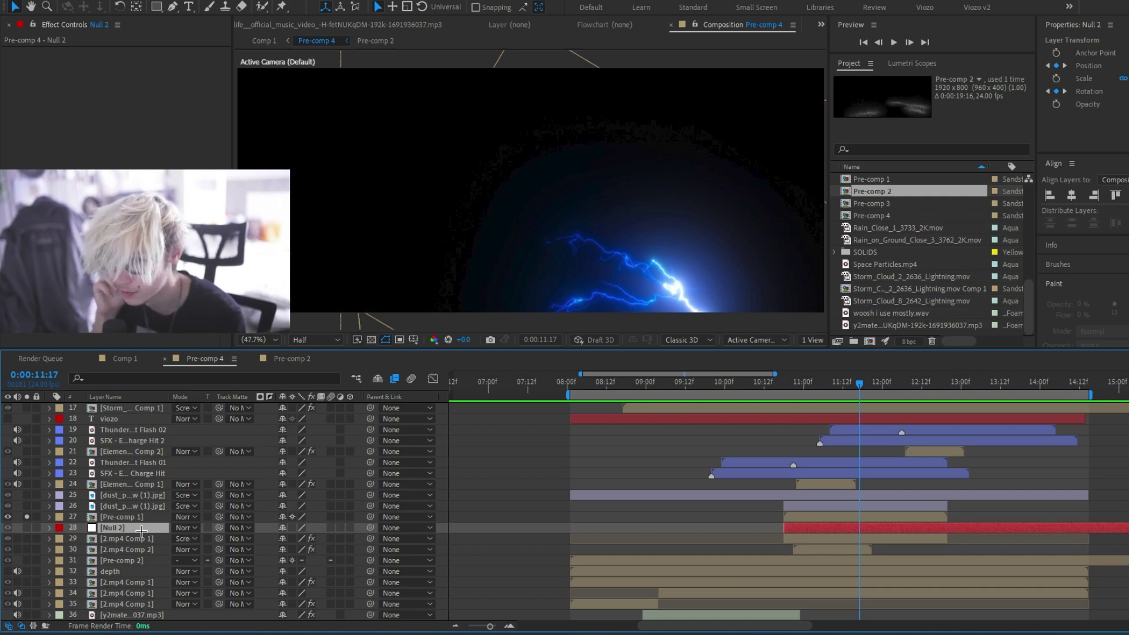
pyautogui.click(259, 5)
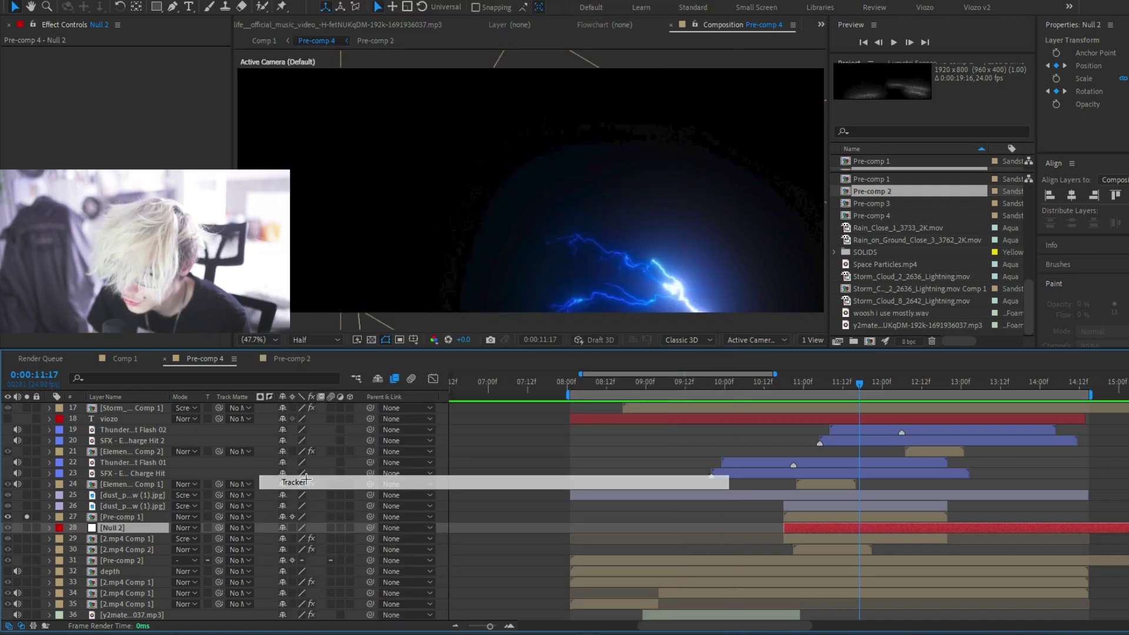
pyautogui.moveTo(306, 479); pyautogui.dragTo(882, 226)
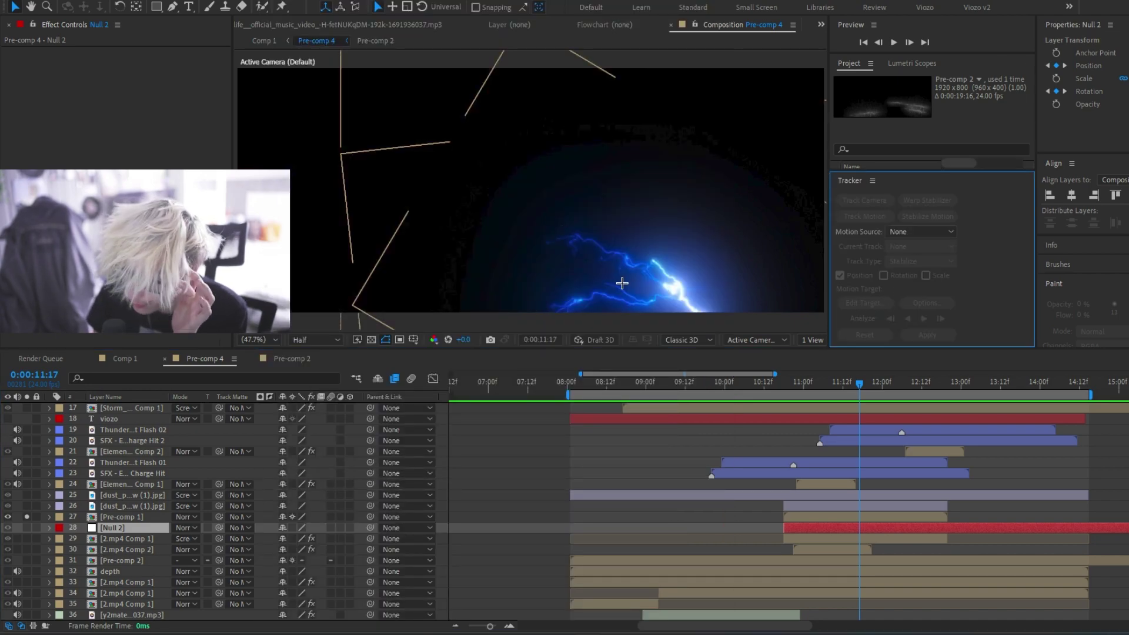
pyautogui.click(873, 180)
pyautogui.click(921, 185)
pyautogui.click(121, 529)
pyautogui.click(125, 517)
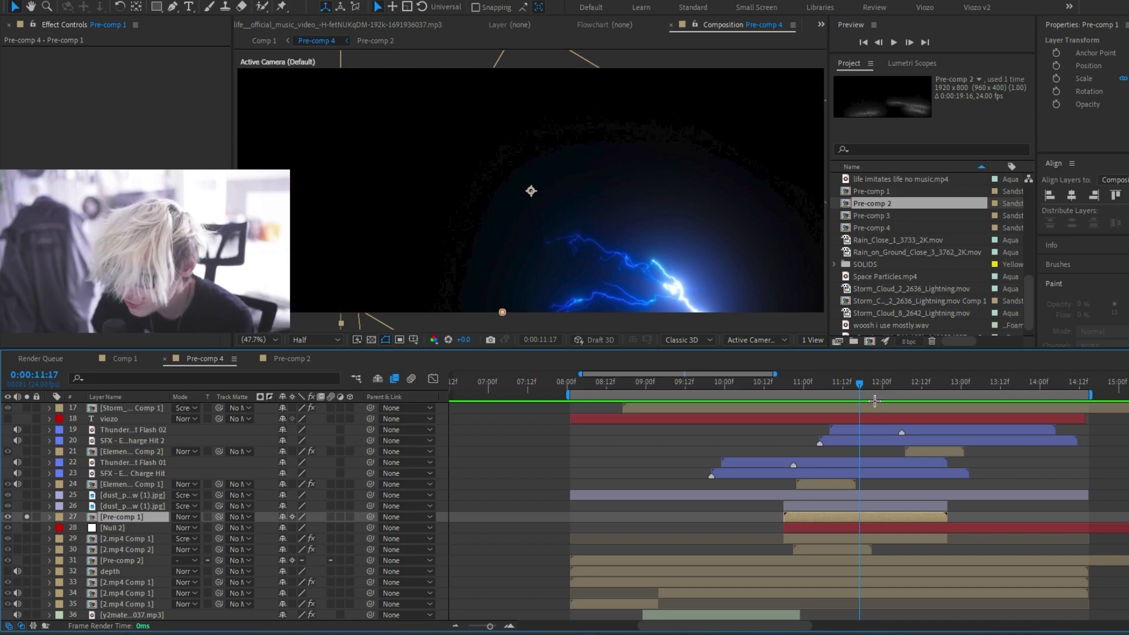
pyautogui.click(813, 383)
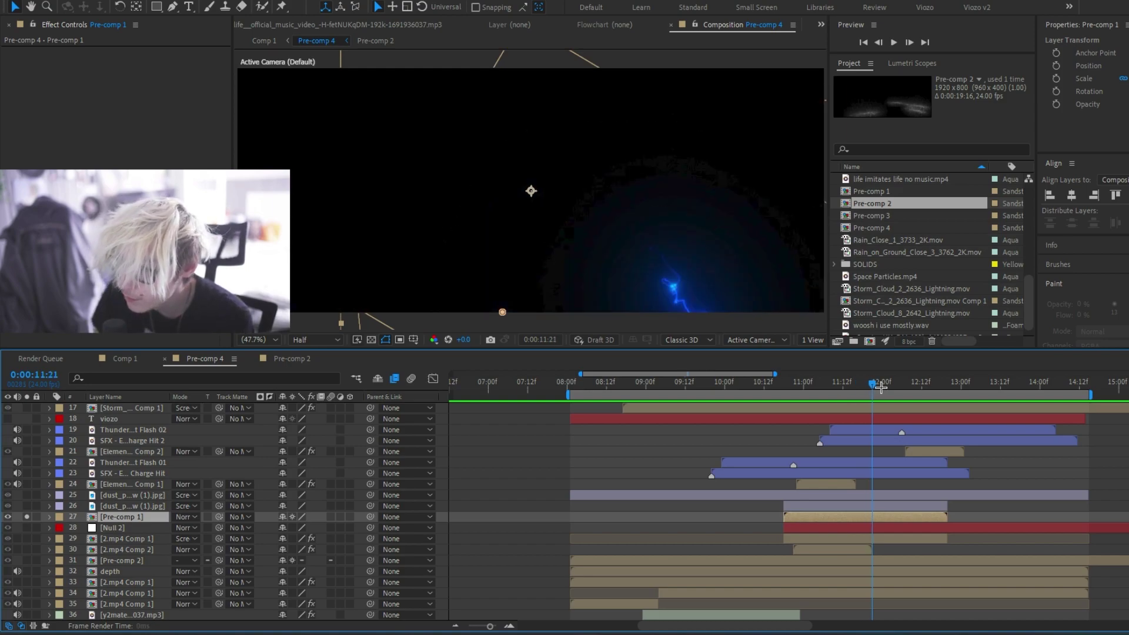
pyautogui.click(27, 517)
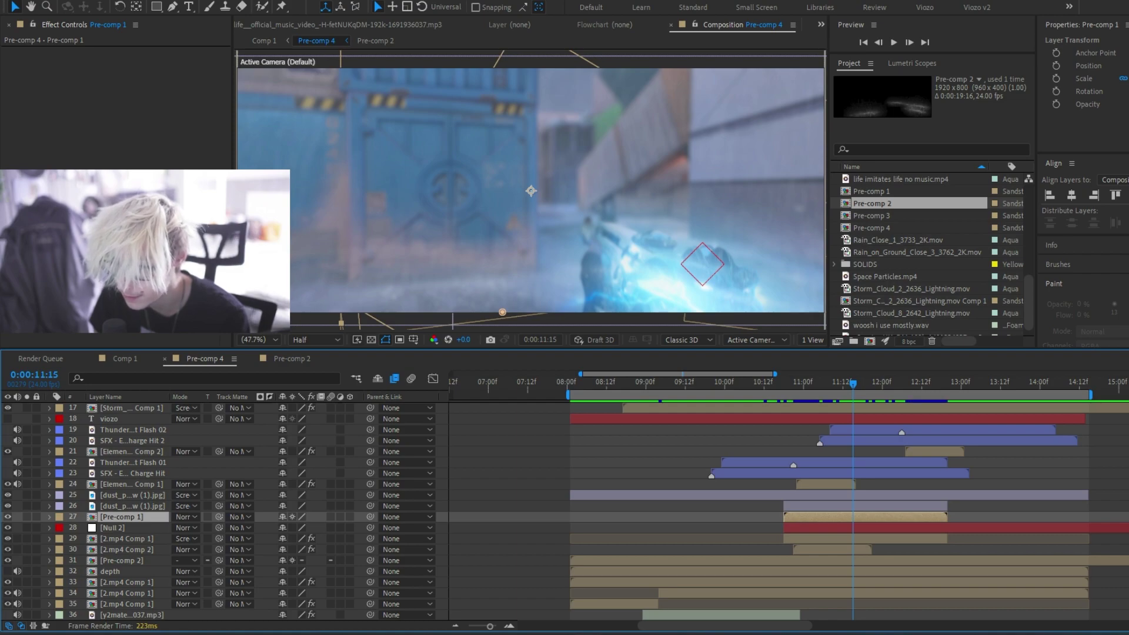
# - In Pre-comp 1, give the Electric Arcs layer a Deep Glow Radius of 800, then go to Comp 1
pyautogui.doubleClick(123, 516)
pyautogui.click(137, 409)
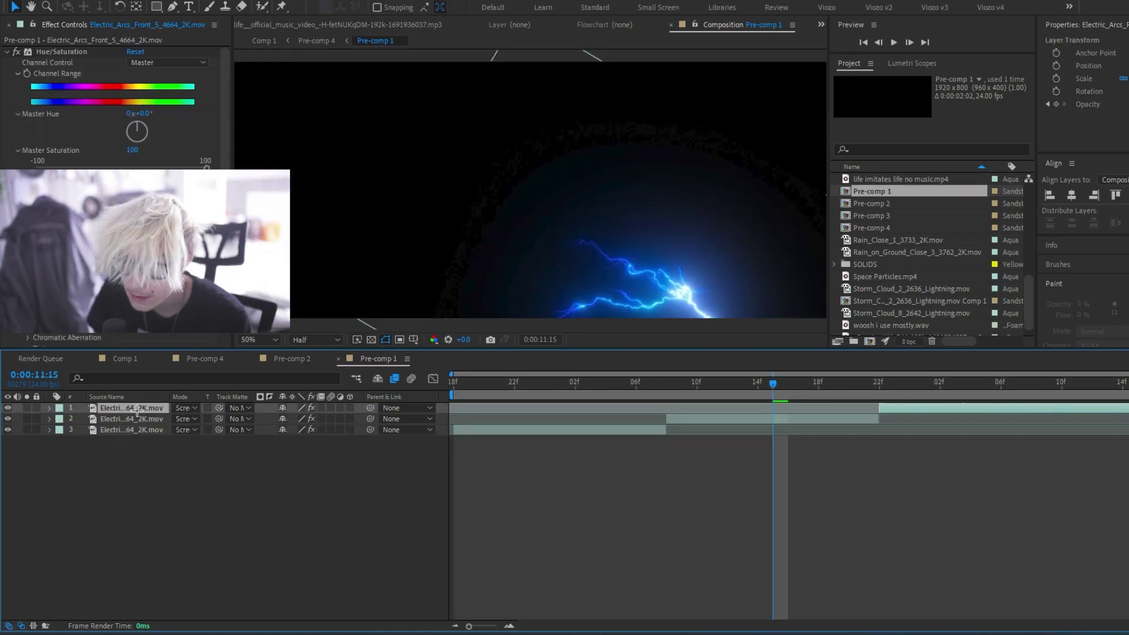
pyautogui.click(9, 51)
pyautogui.click(140, 74)
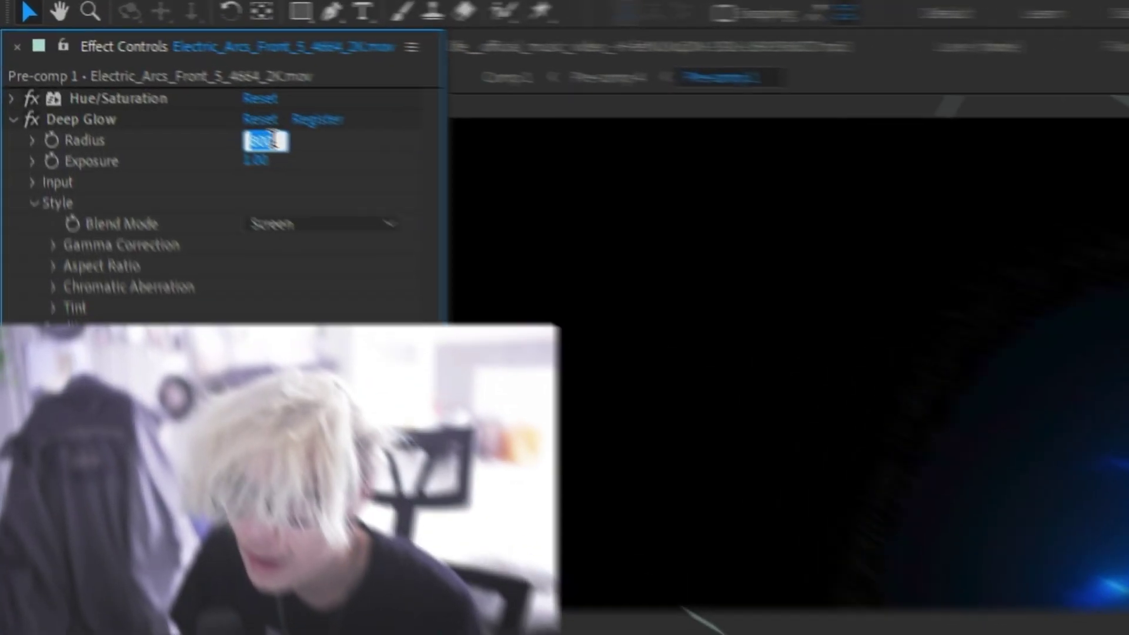
pyautogui.press('Return')
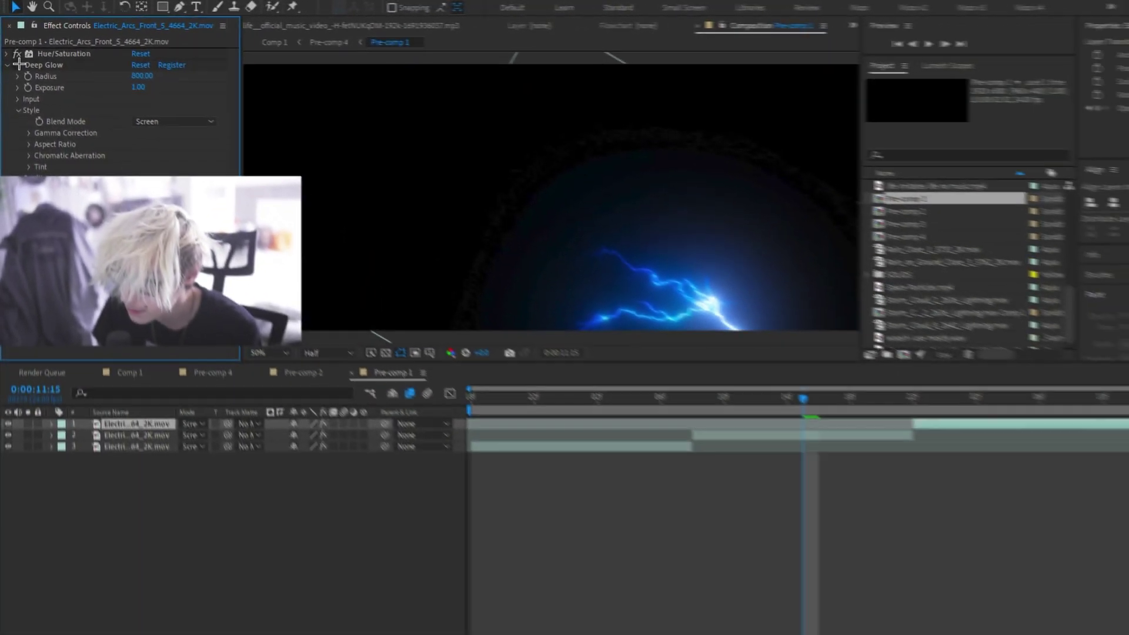
pyautogui.hotkey('ctrl', 'Down')
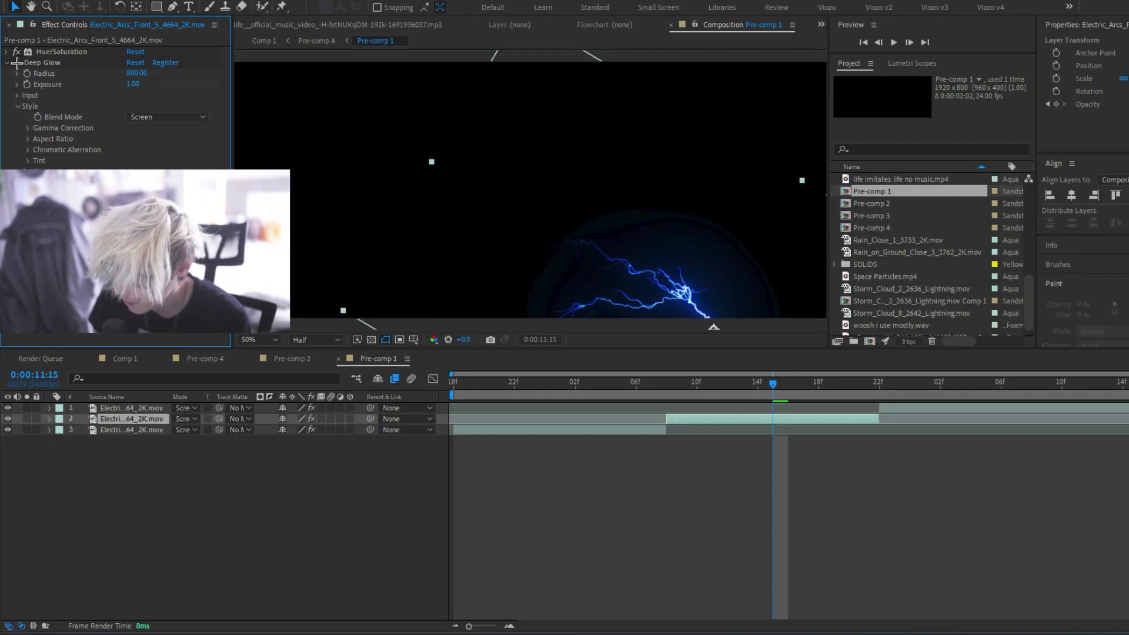
pyautogui.click(126, 361)
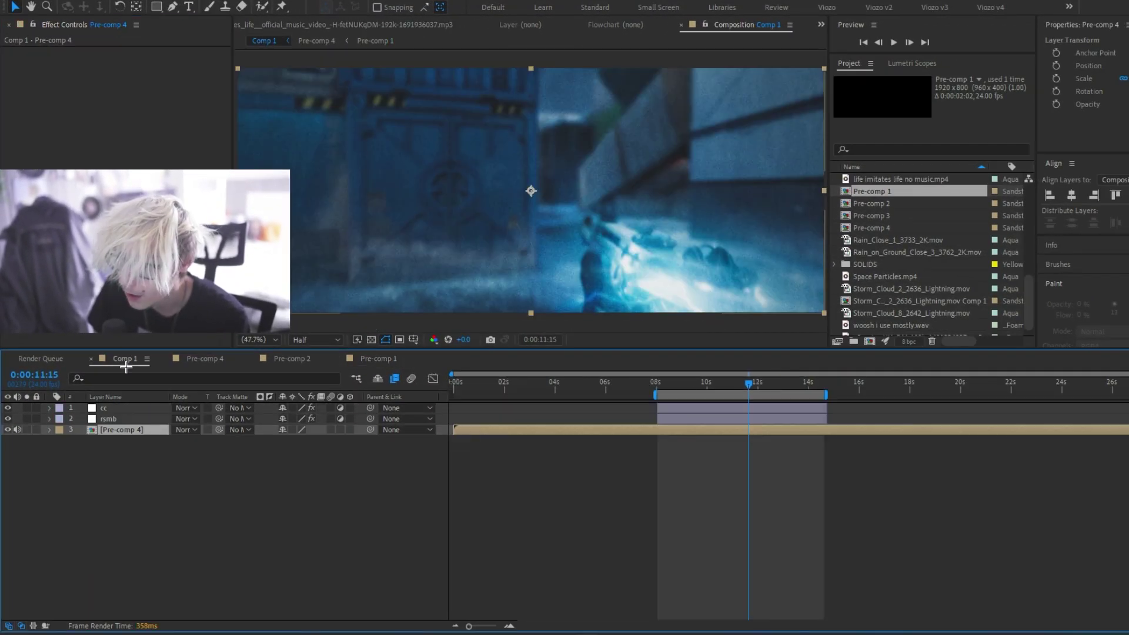
# - Back in Pre-comp 4 at 0:00:12:08, solo layer 21 Elements Comp 2
pyautogui.click(185, 356)
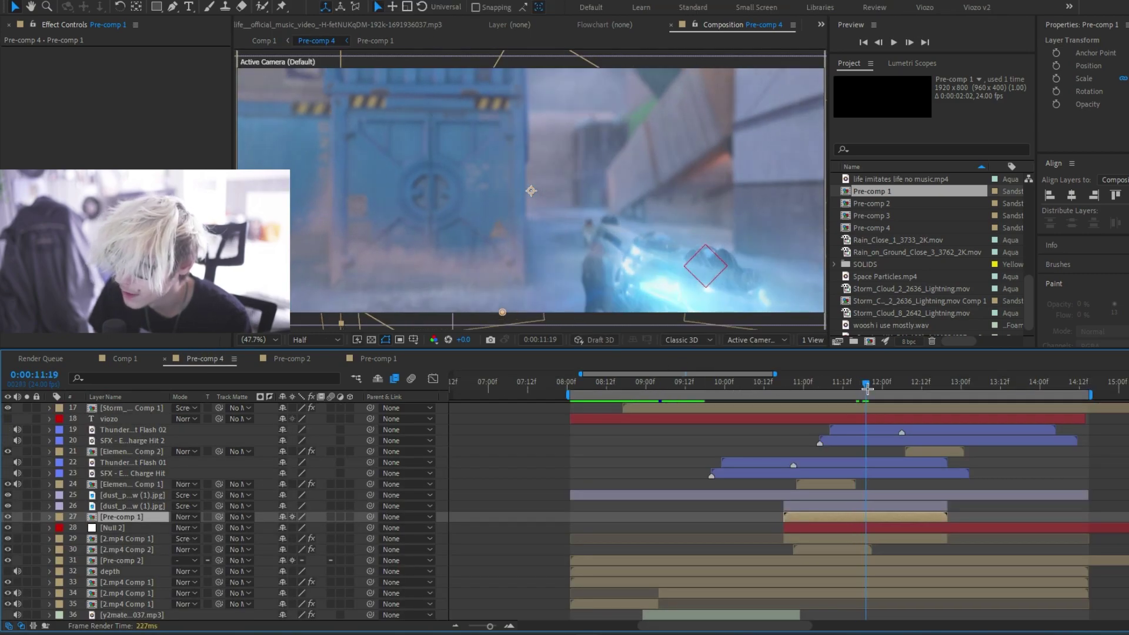
pyautogui.moveTo(868, 388); pyautogui.dragTo(909, 385)
pyautogui.click(806, 539)
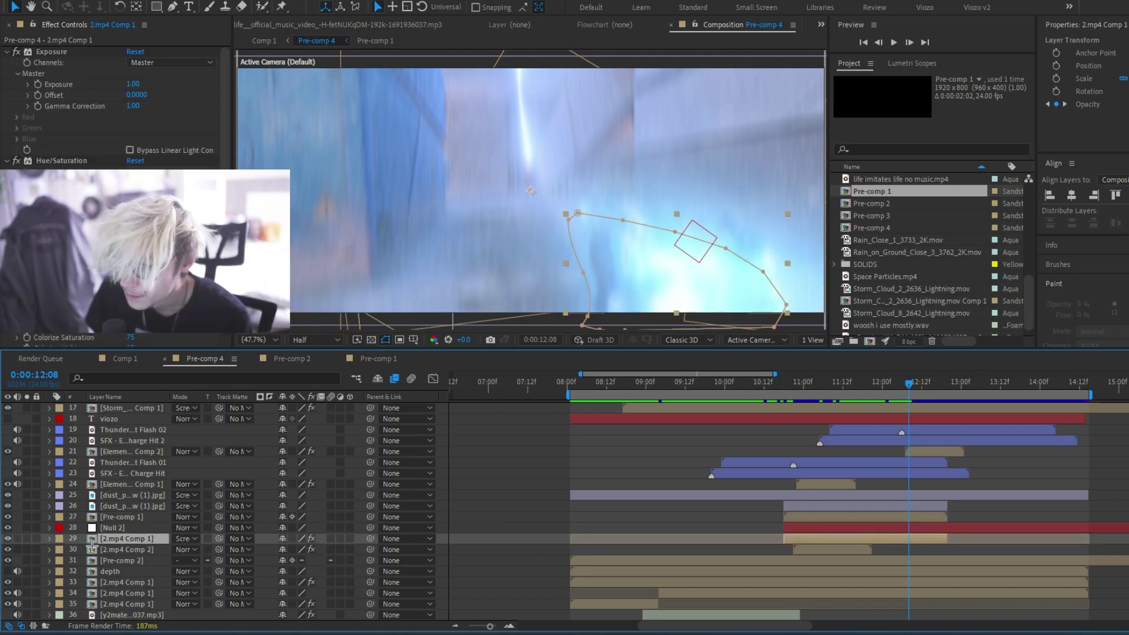
pyautogui.scroll(-2, 723, 453)
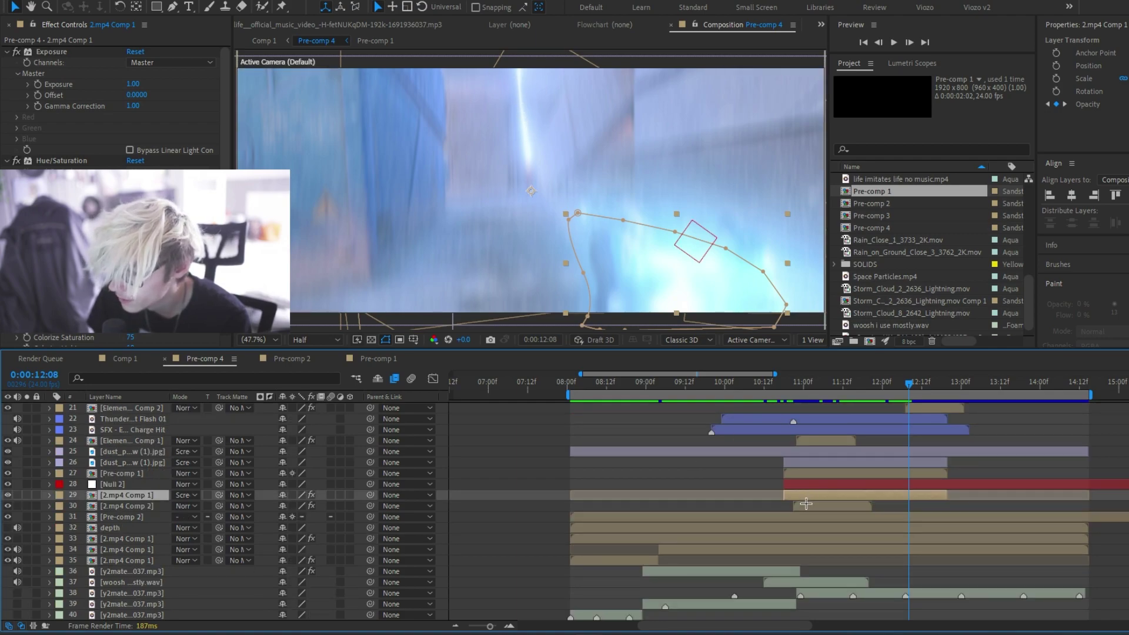
pyautogui.scroll(2, 805, 504)
pyautogui.click(25, 451)
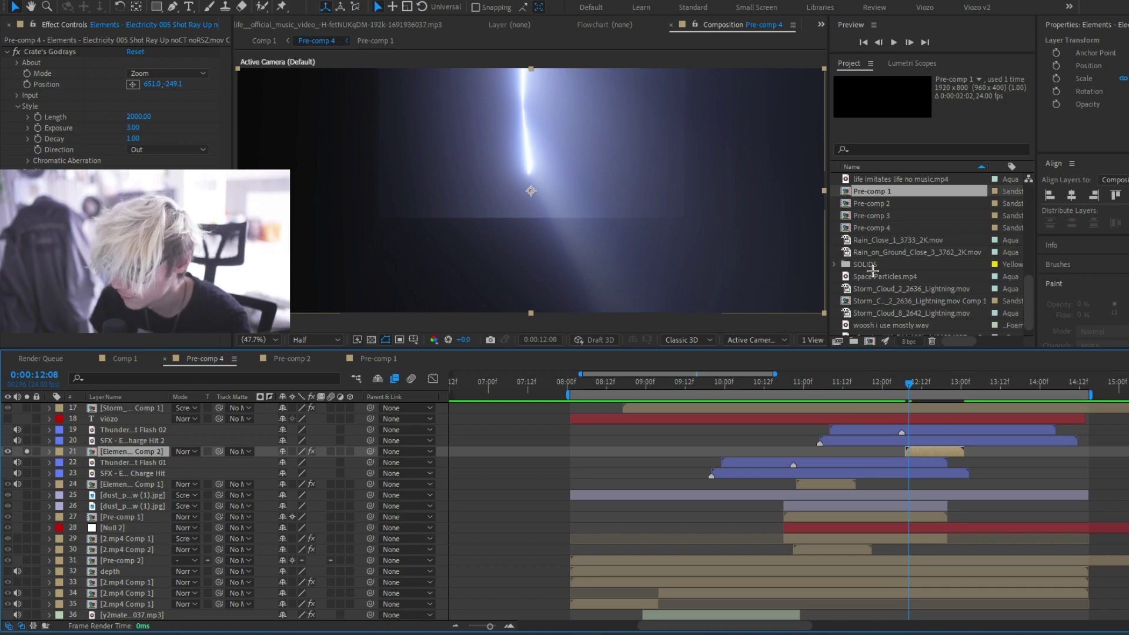
# - Toggle Crate's Godrays off and on to compare, and unsolo the lightning layer
pyautogui.scroll(-1, 872, 270)
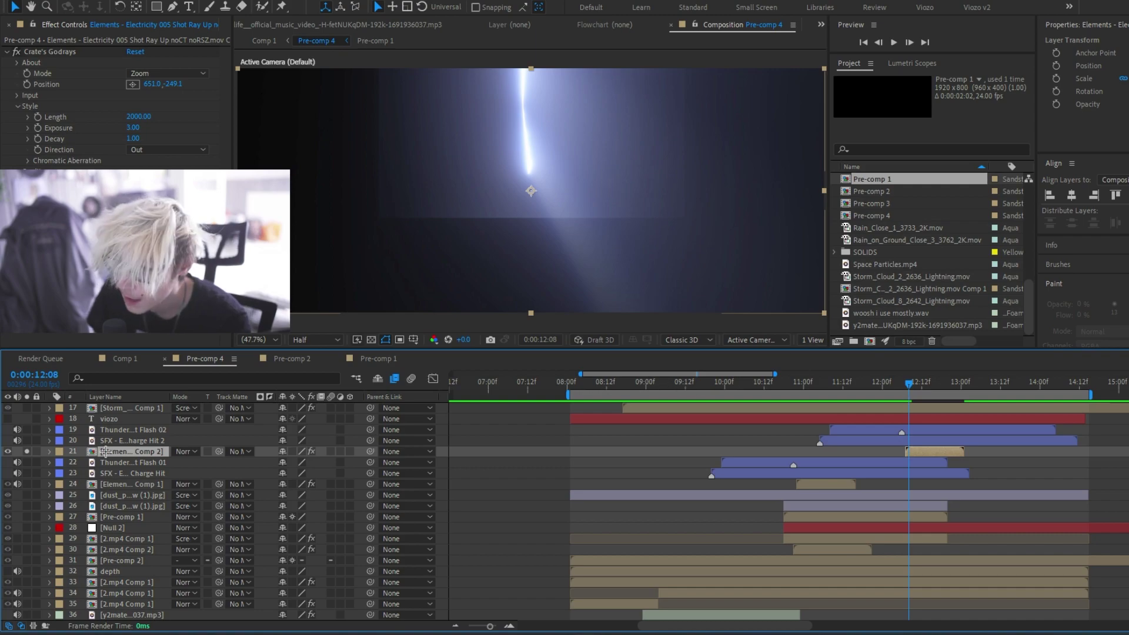
pyautogui.click(18, 54)
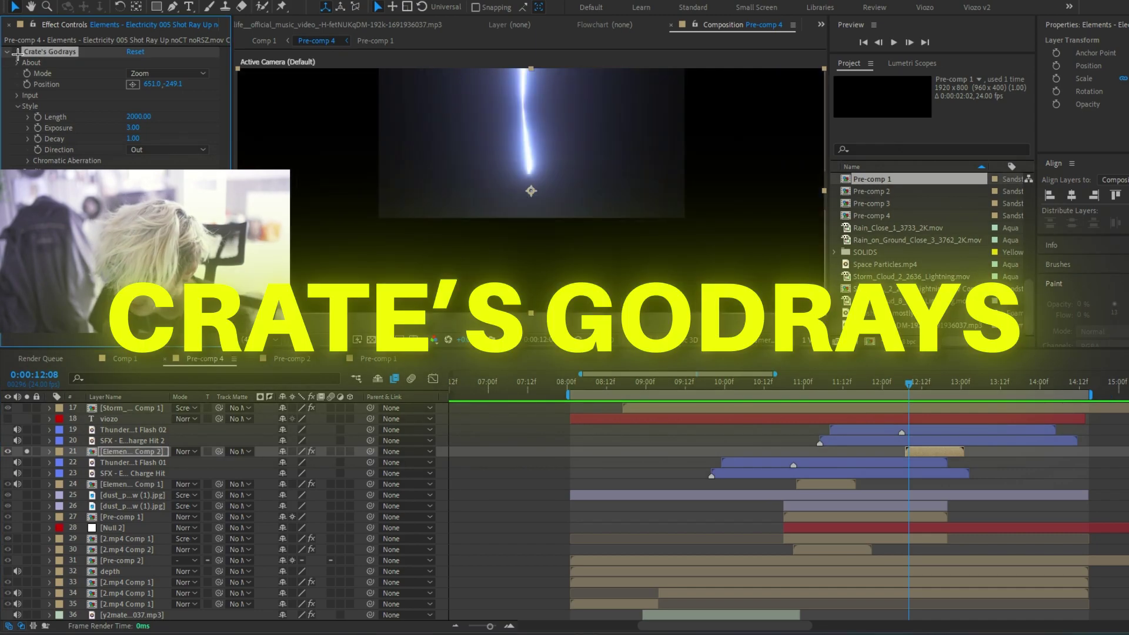
pyautogui.click(18, 53)
pyautogui.click(17, 52)
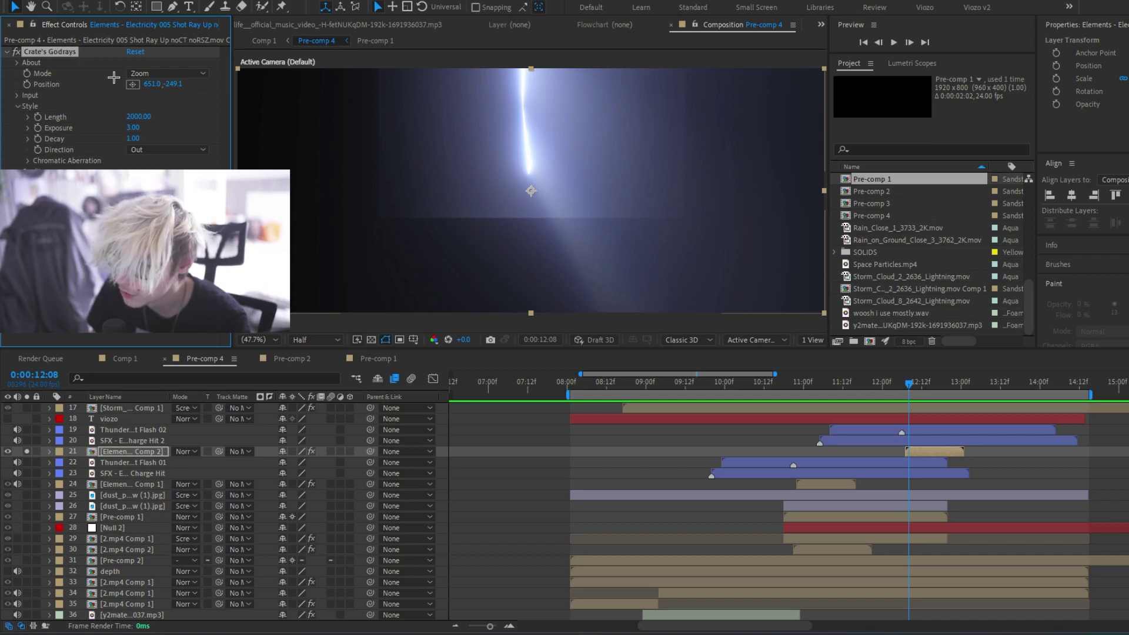
pyautogui.click(169, 408)
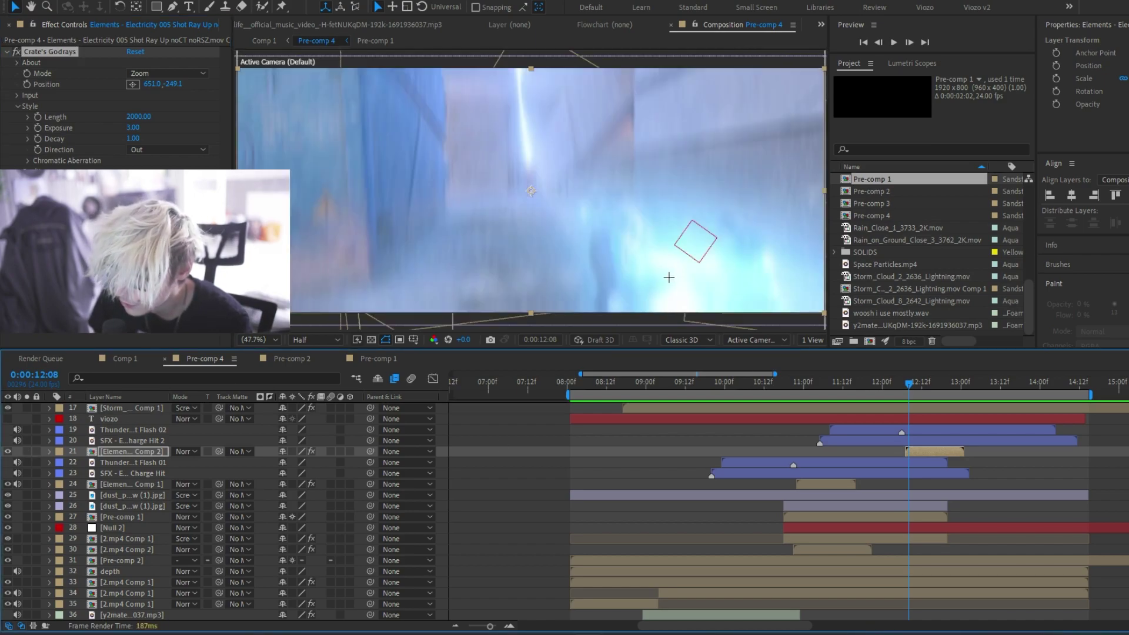
pyautogui.click(27, 452)
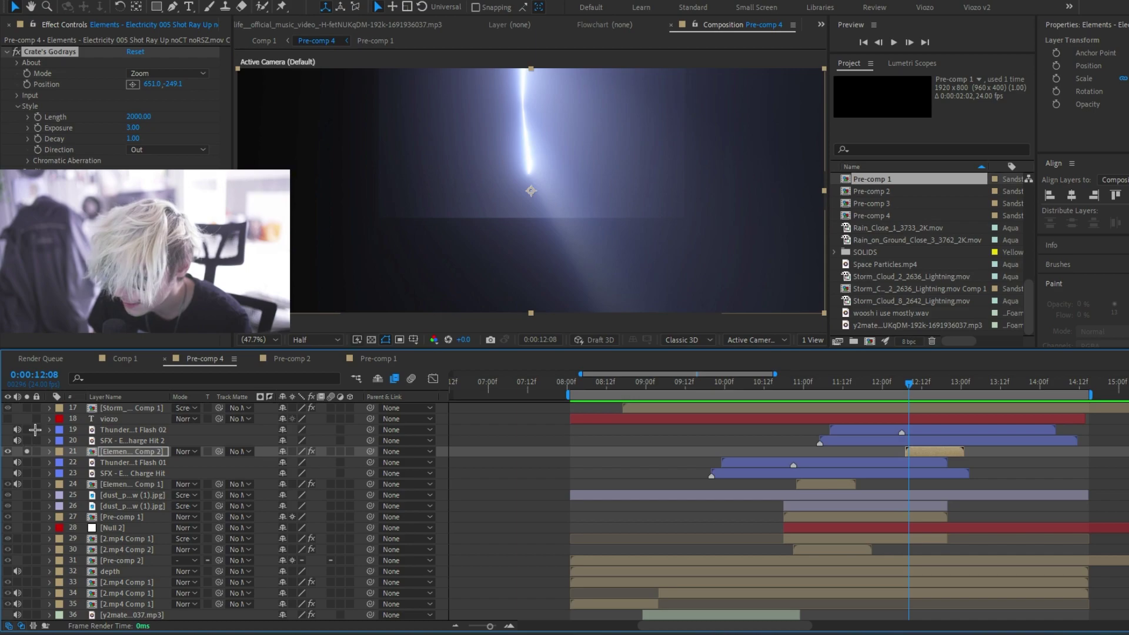
pyautogui.click(17, 52)
pyautogui.click(17, 53)
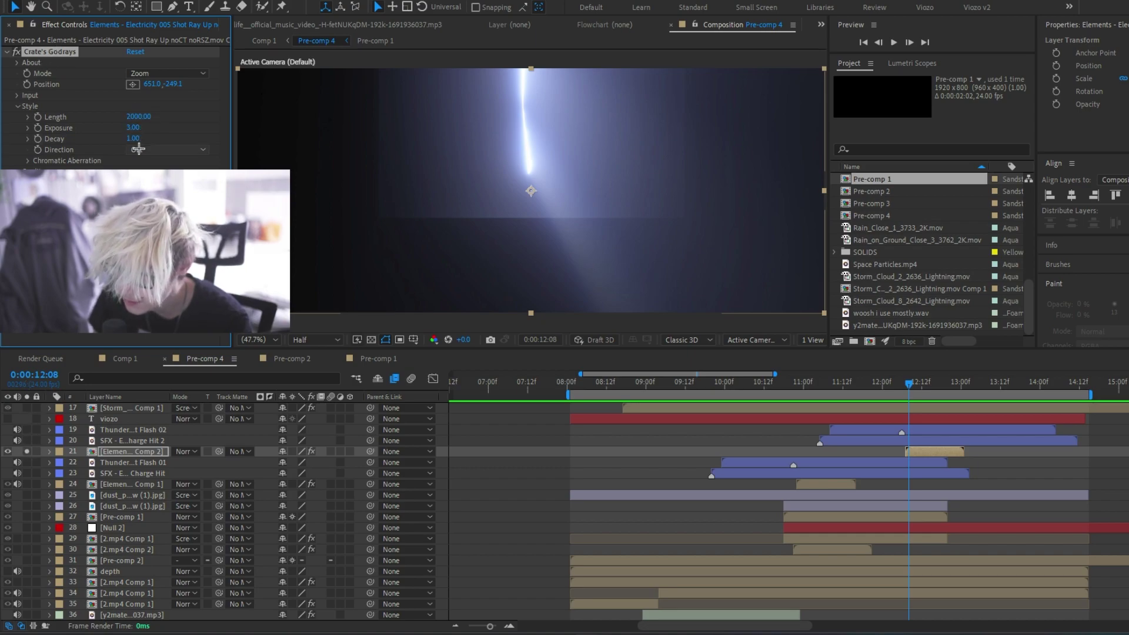
# - Try a godrays Exposure of 5, then undo it back to 3.00
pyautogui.click(133, 127)
pyautogui.write('5')
pyautogui.press('Return')
pyautogui.hotkey('ctrl', 'z')
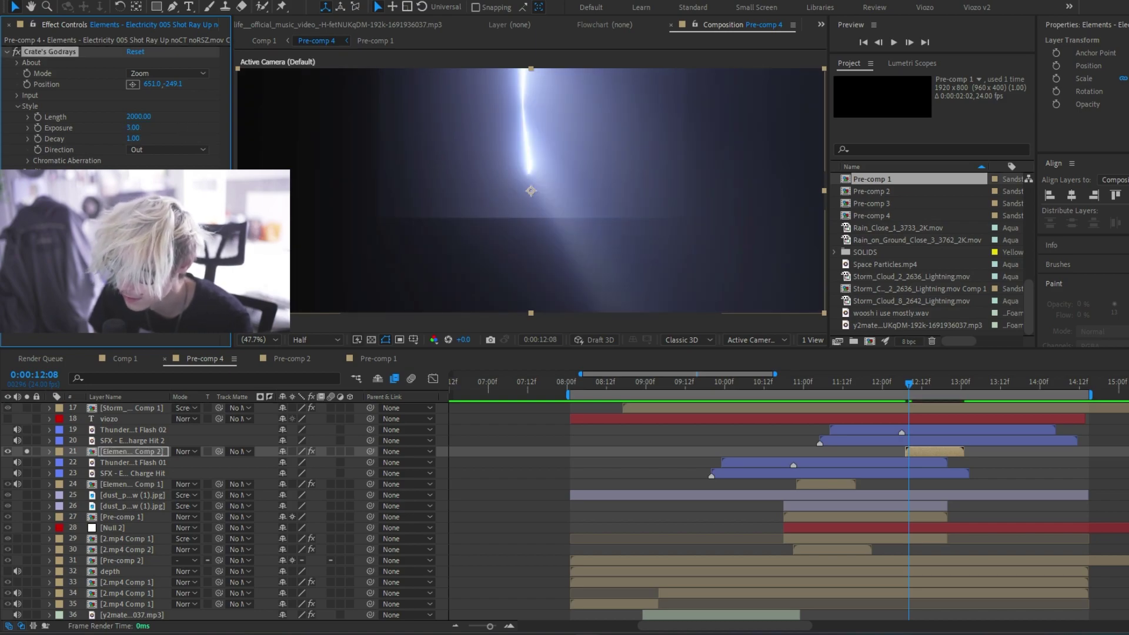
# - Undo back to the full composite and inspect the viozo text layer
pyautogui.hotkey('ctrl', 'z')
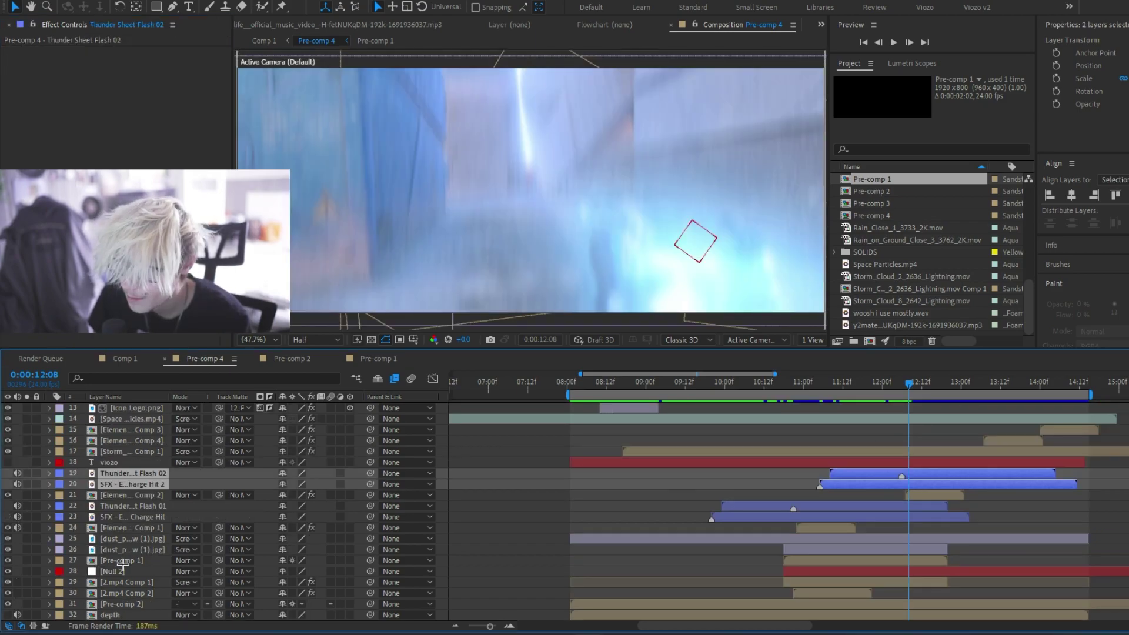
pyautogui.click(132, 462)
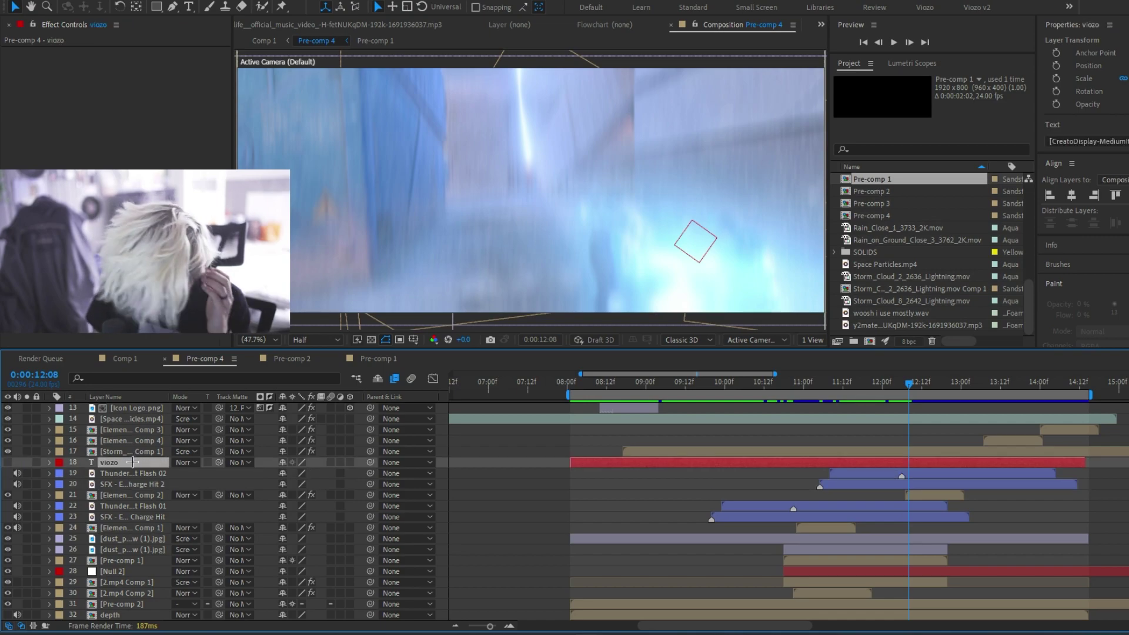
pyautogui.scroll(2, 134, 423)
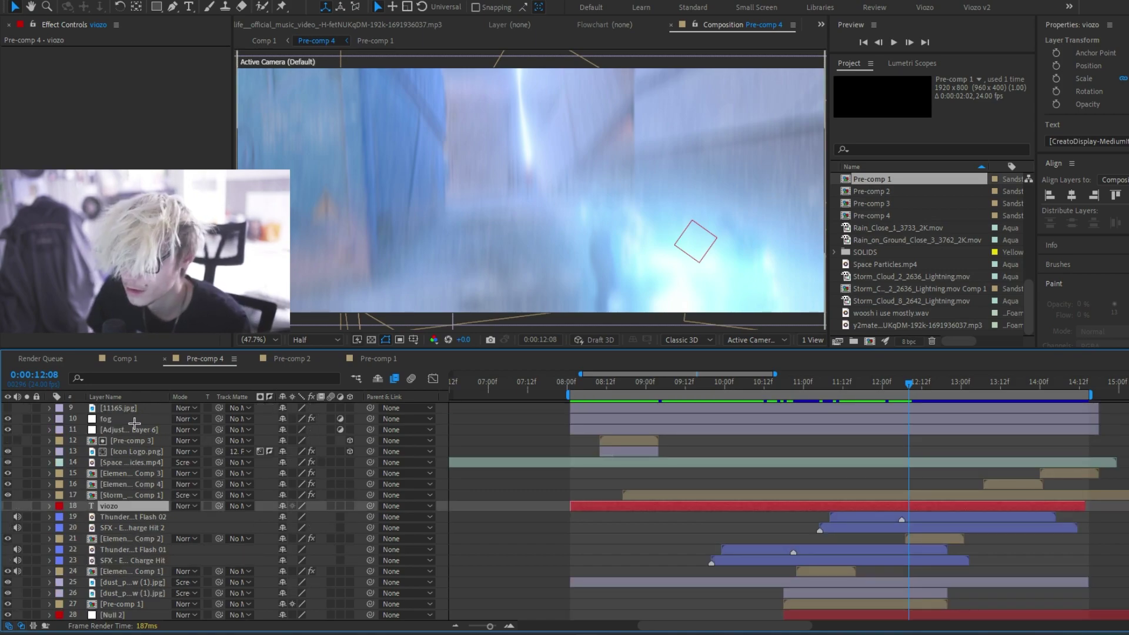
# - Return to 0:00:11:00 and solo the godrays lightning and blue container layers
pyautogui.click(134, 463)
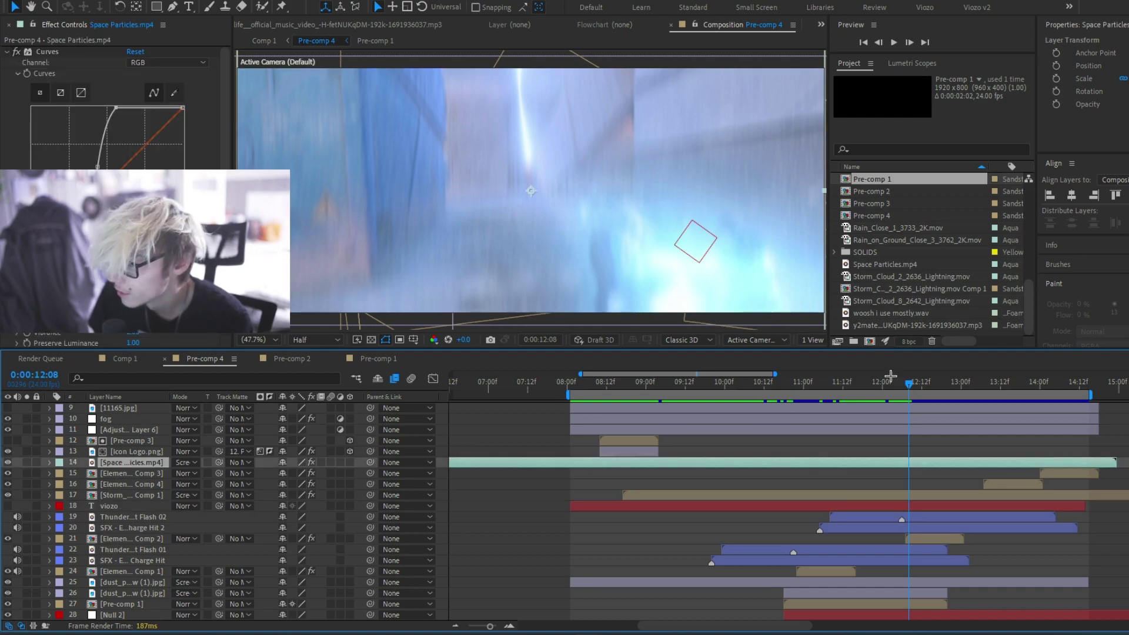
pyautogui.moveTo(880, 383); pyautogui.dragTo(804, 385)
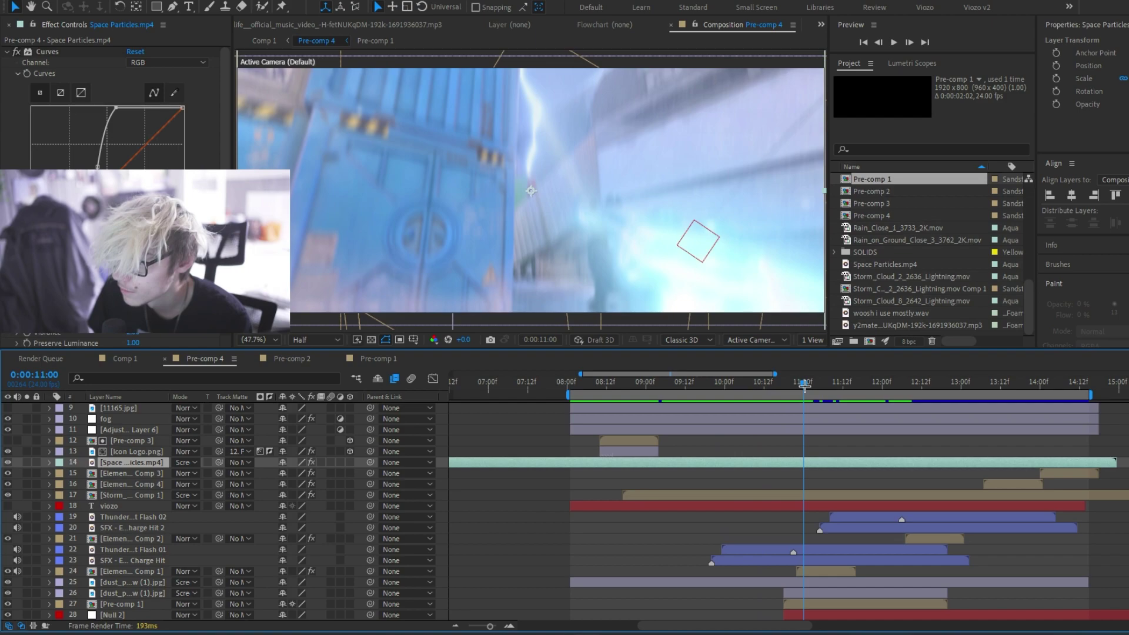
pyautogui.click(76, 571)
pyautogui.click(27, 571)
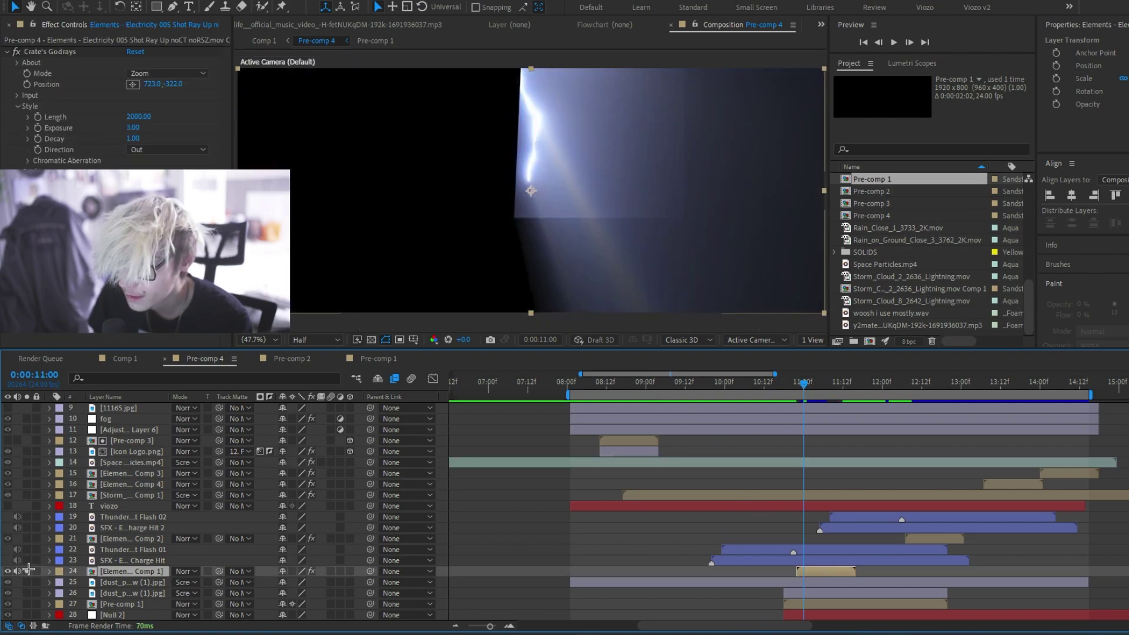
pyautogui.scroll(-2, 907, 457)
pyautogui.click(27, 593)
pyautogui.click(129, 592)
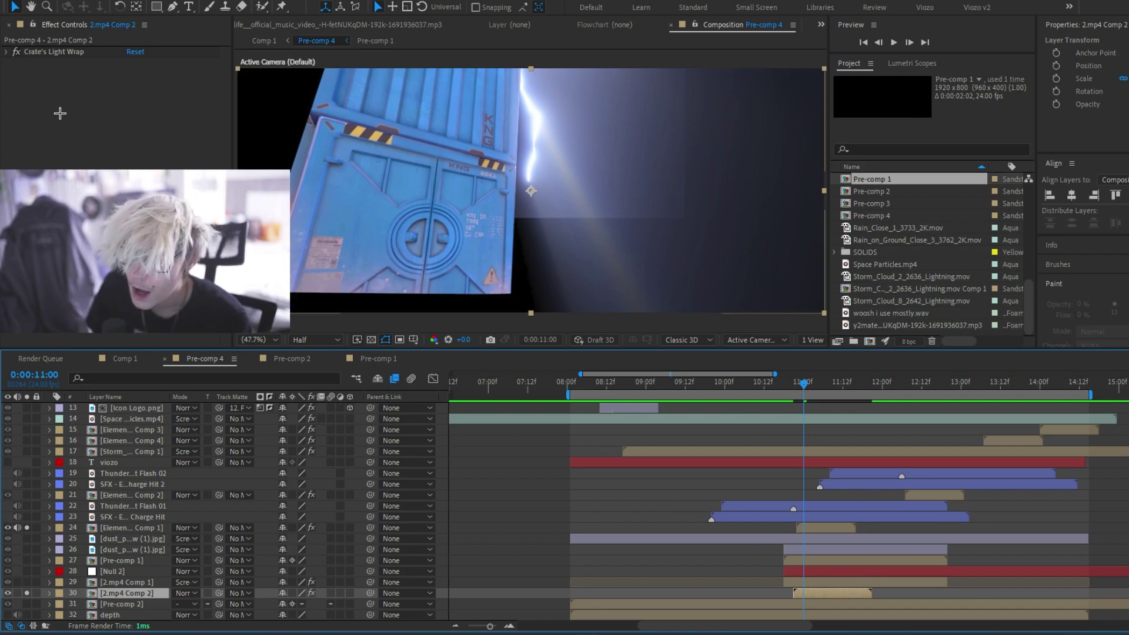
# - Cut the container's Crate's Light Wrap width from 144 to 32, then unsolo it
pyautogui.click(17, 53)
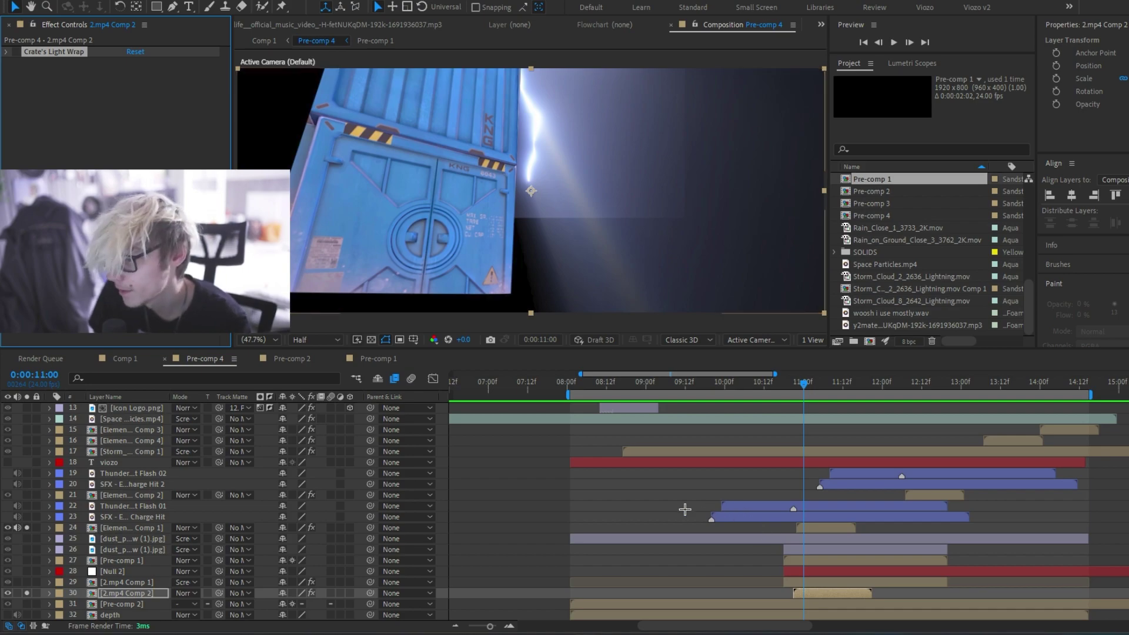
pyautogui.scroll(-3, 71, 562)
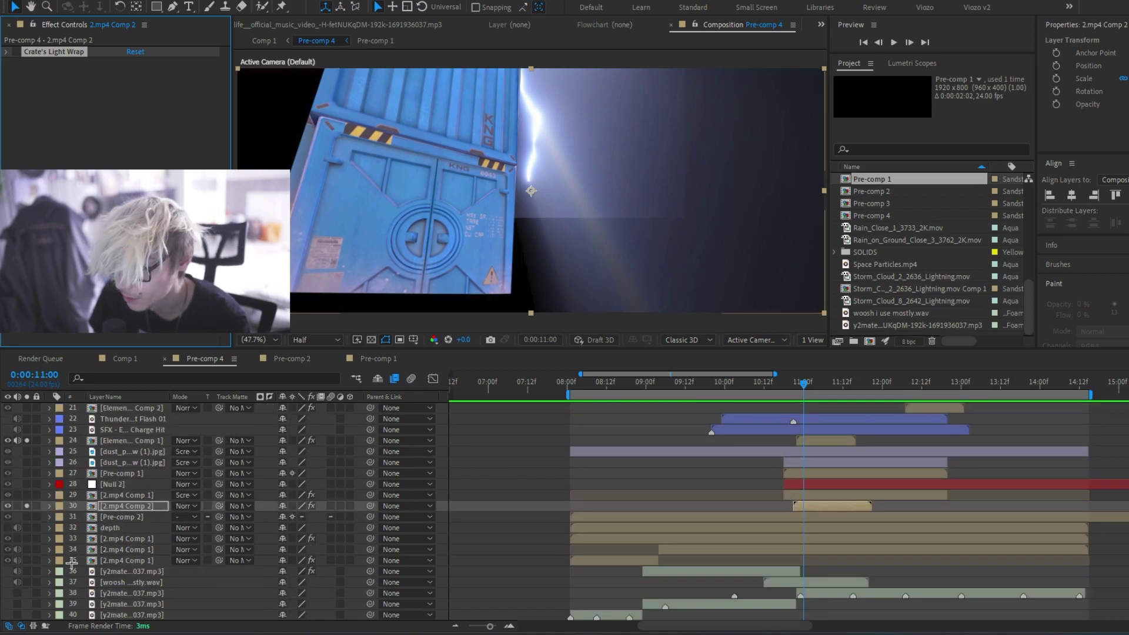
pyautogui.click(7, 51)
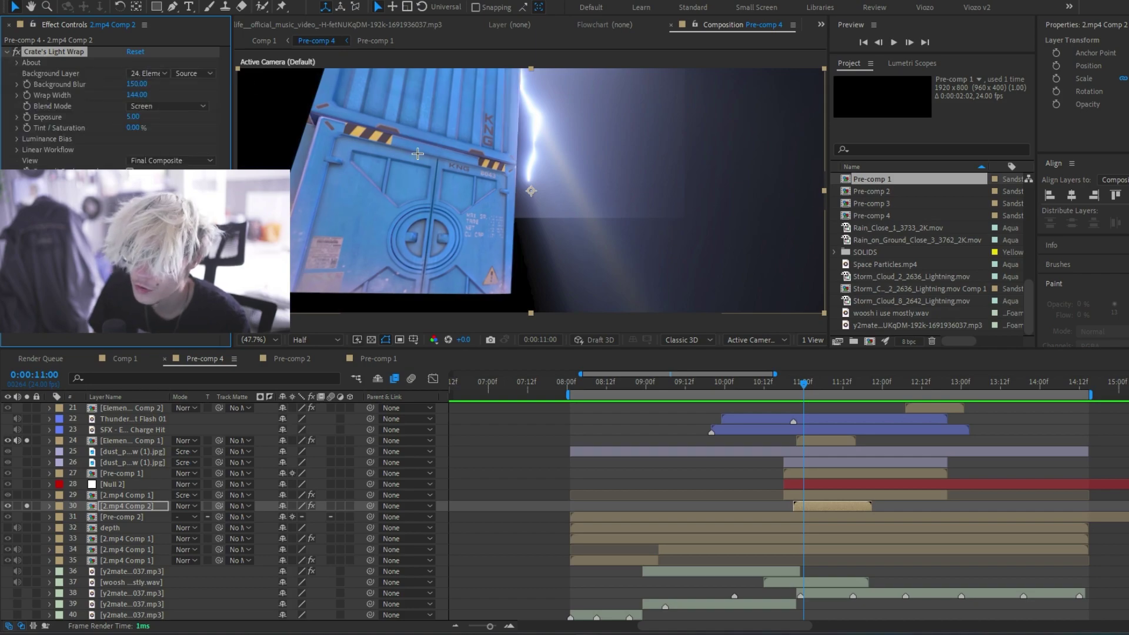
pyautogui.click(162, 73)
pyautogui.click(130, 65)
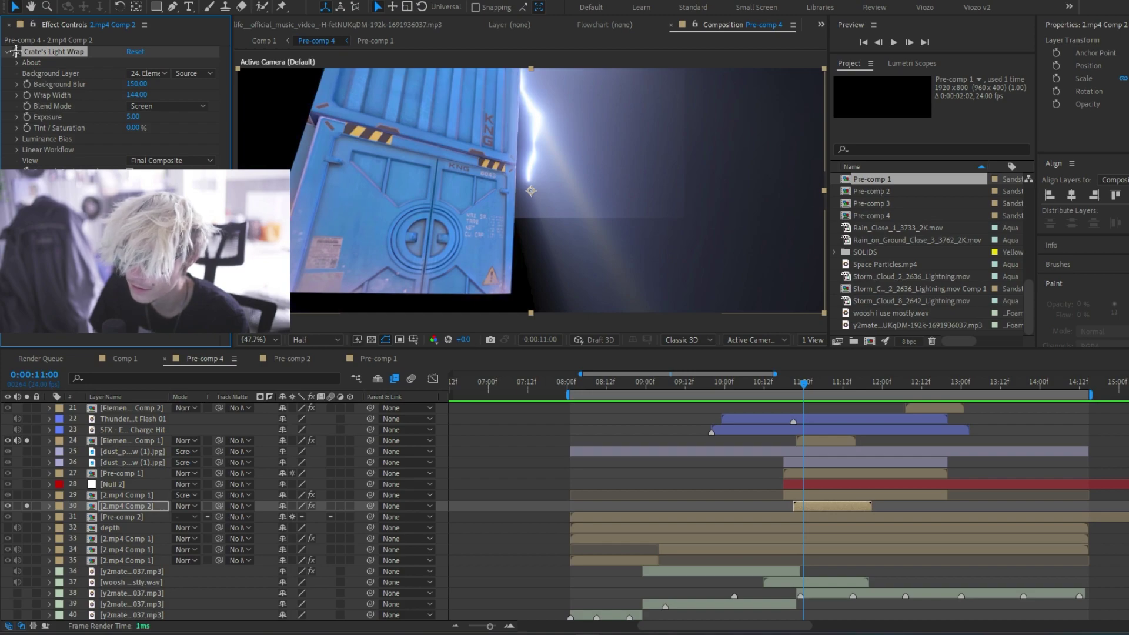
pyautogui.moveTo(137, 95); pyautogui.dragTo(788, 105)
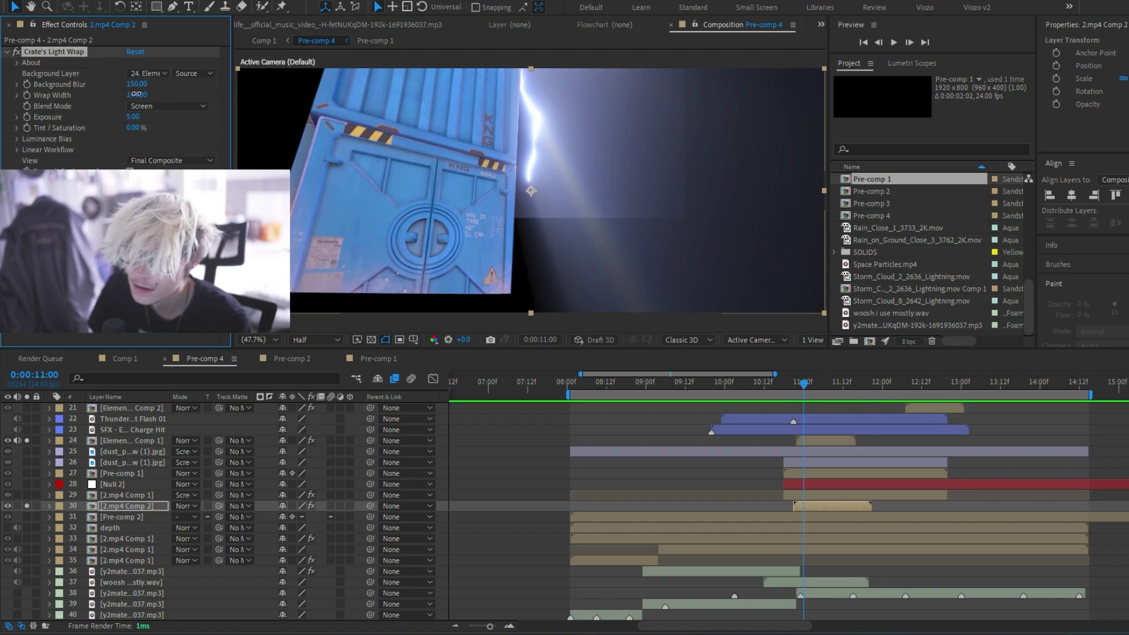
pyautogui.moveTo(135, 94); pyautogui.dragTo(71, 100)
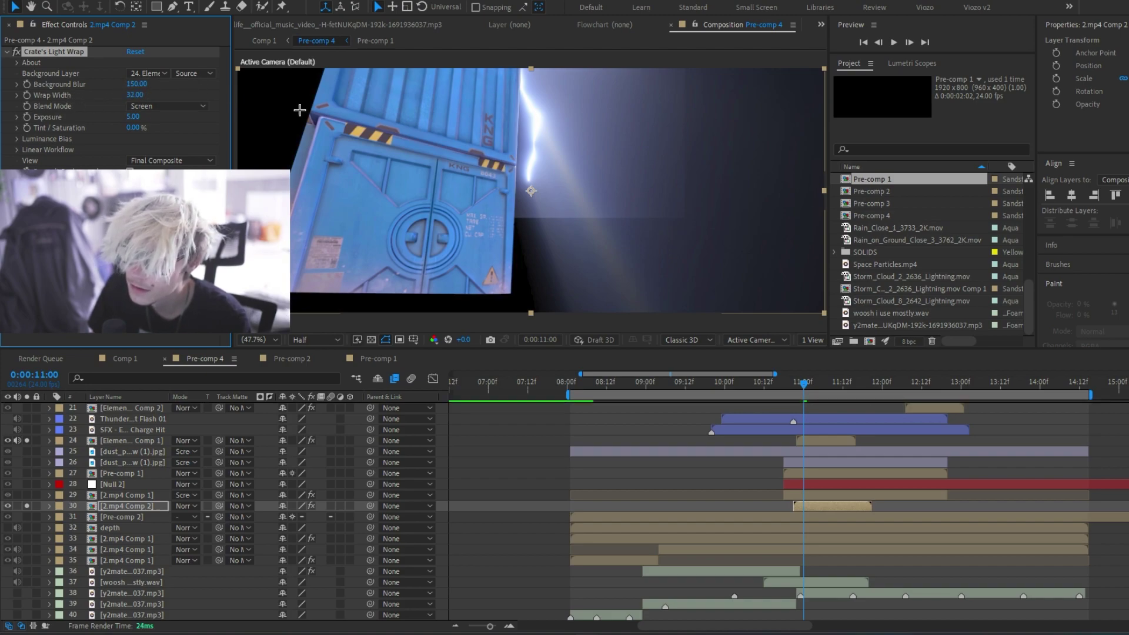
pyautogui.hotkey('ctrl', '`')
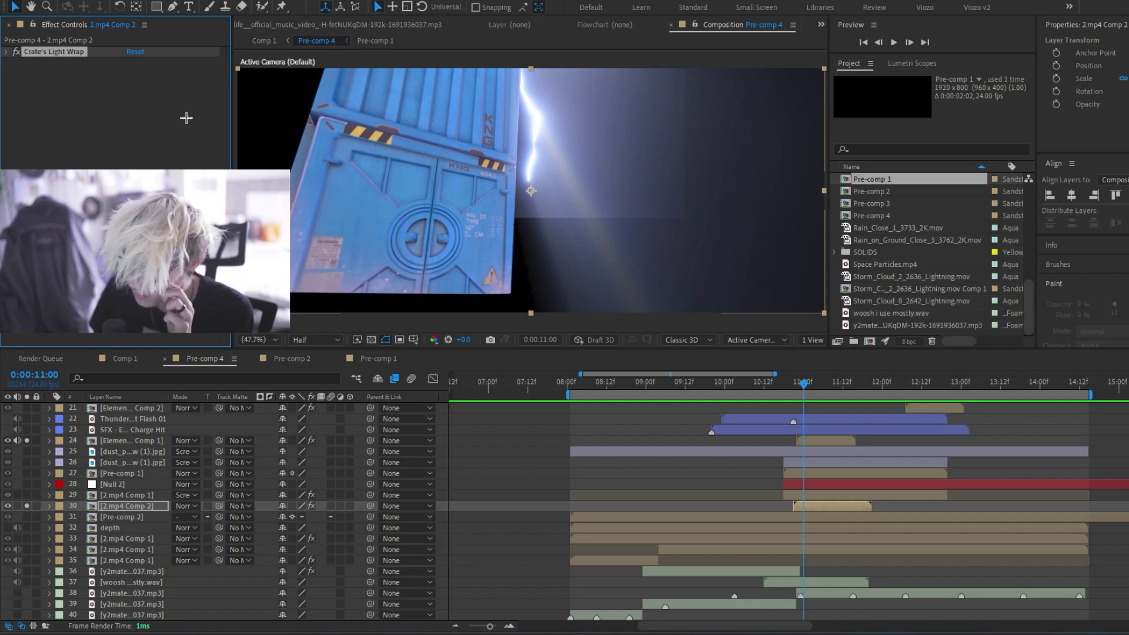
pyautogui.click(26, 506)
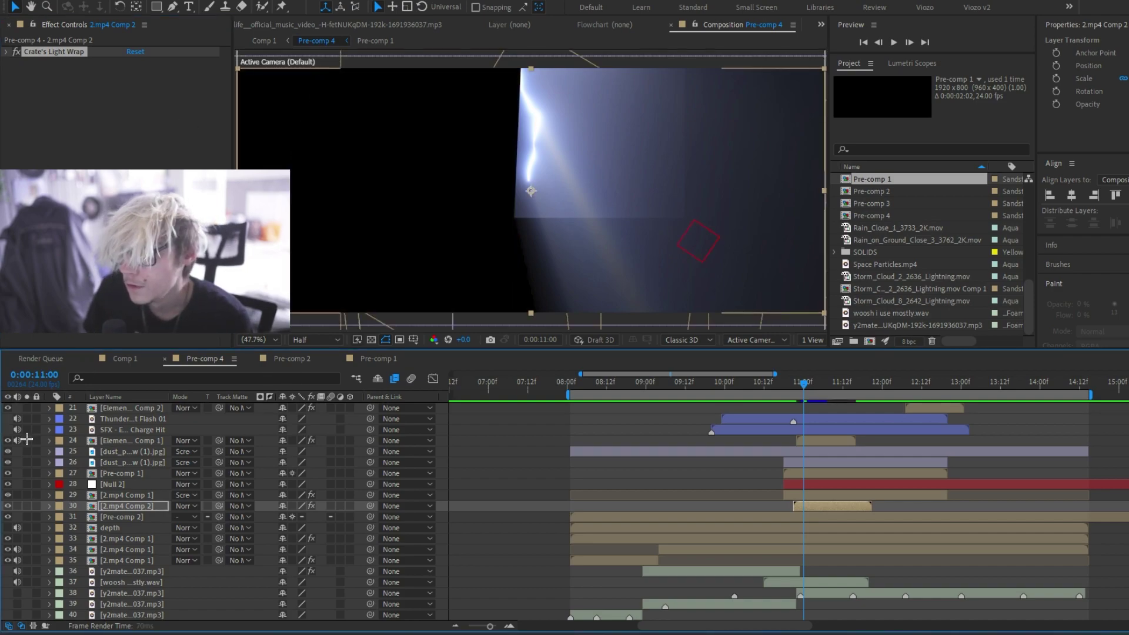
# - Unsolo the godrays layer and scrub from 0:00:11:00 to 13:18, back to about 11:18
pyautogui.click(26, 440)
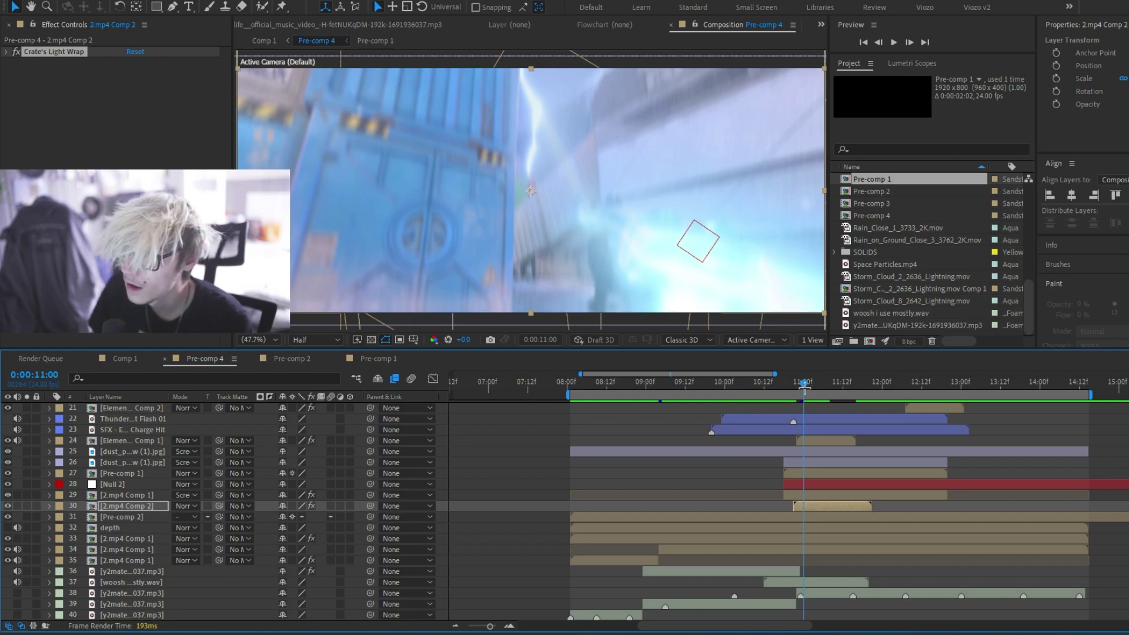
pyautogui.click(823, 440)
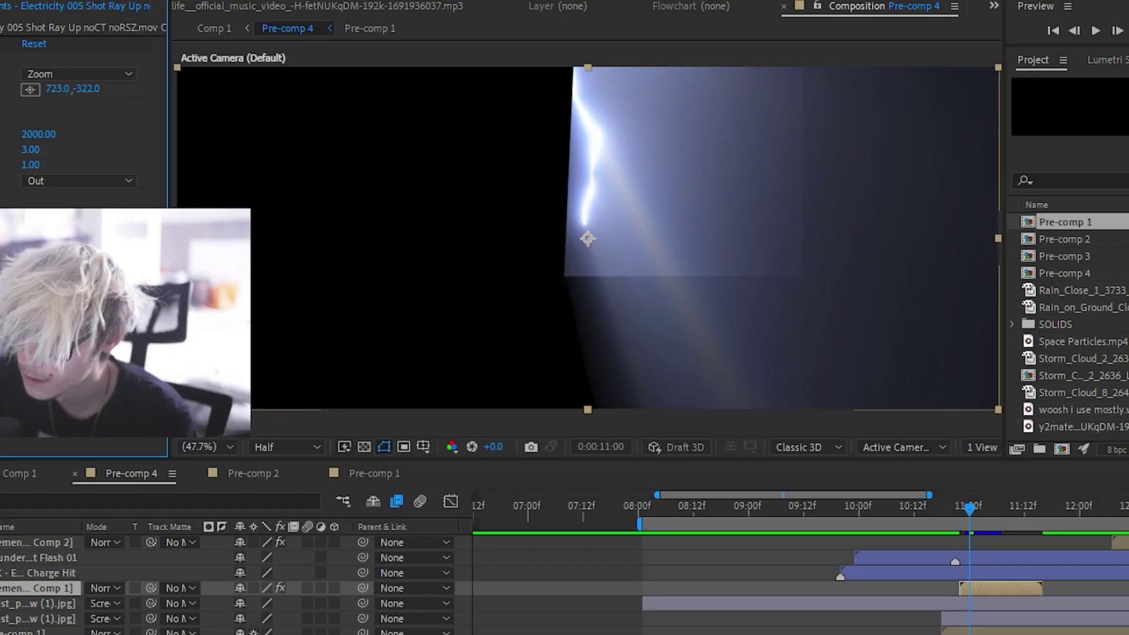
pyautogui.click(27, 440)
pyautogui.scroll(4, 147, 440)
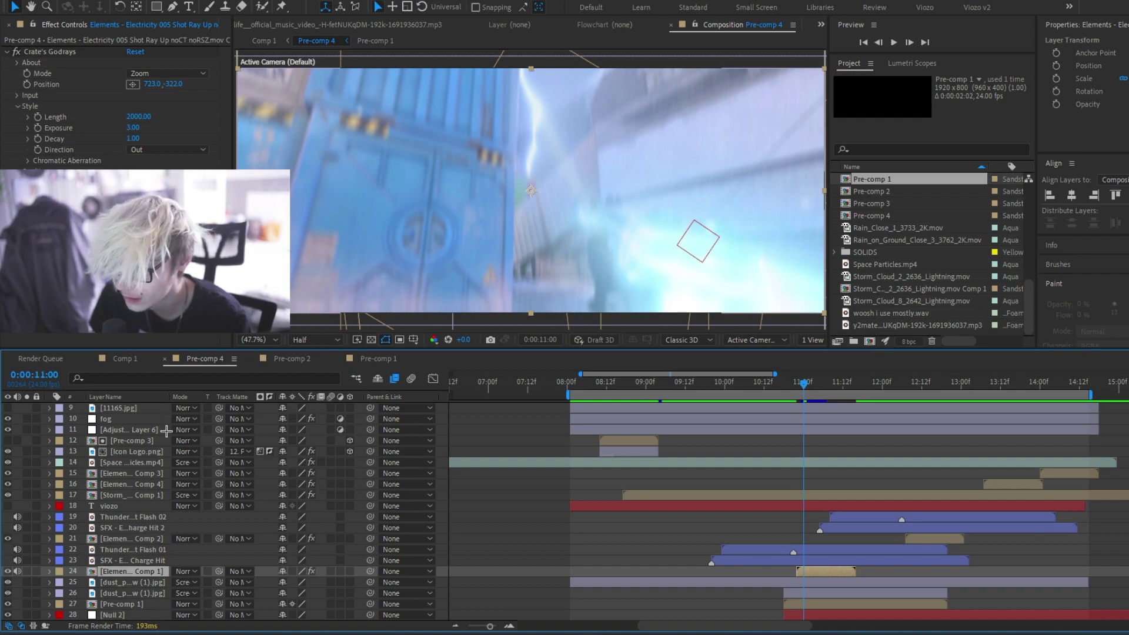
pyautogui.moveTo(987, 388)
pyautogui.mouseDown()
pyautogui.moveTo(1032, 394)
pyautogui.moveTo(1003, 400)
pyautogui.mouseUp()
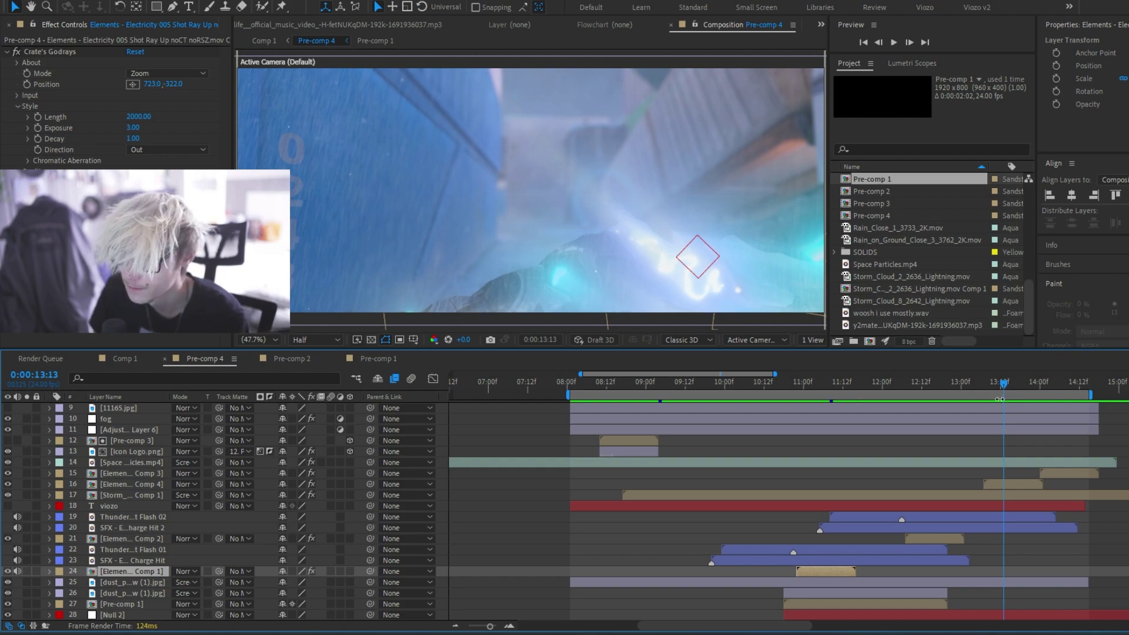
pyautogui.moveTo(999, 399); pyautogui.dragTo(863, 403)
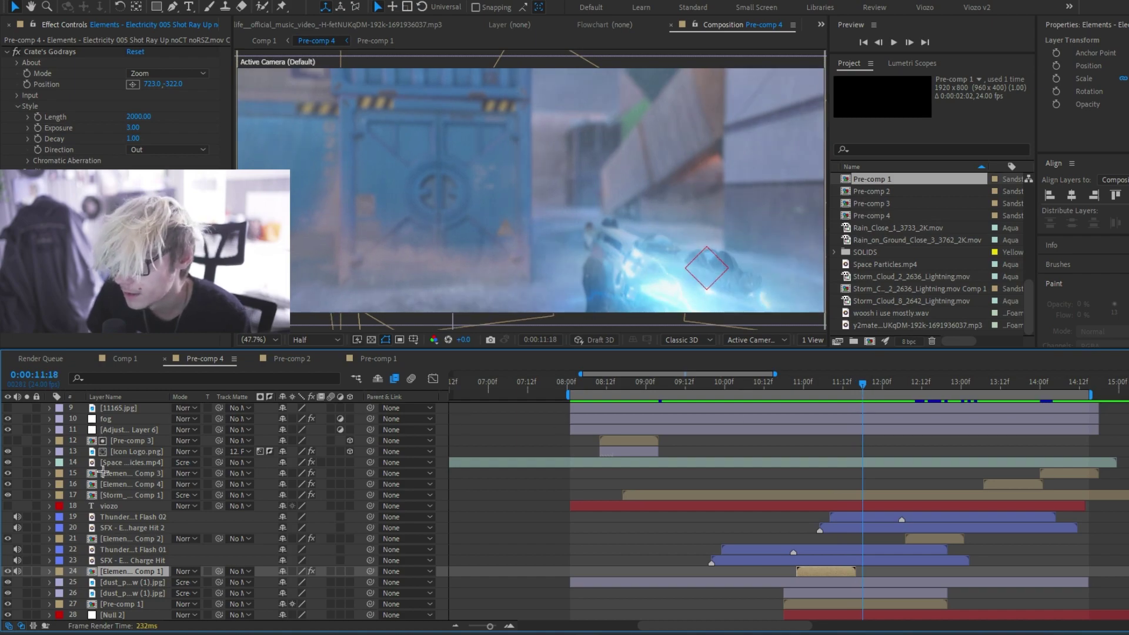
# - Solo the storm cloud lightning layer, view its nested composition, and return to Pre-comp 4
pyautogui.click(395, 309)
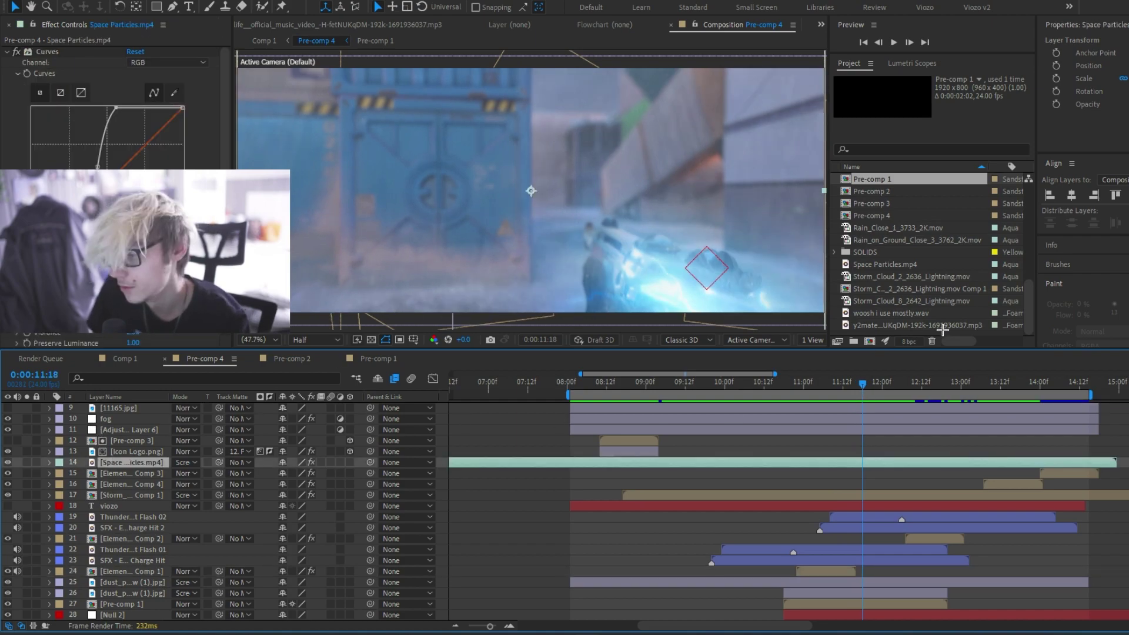
pyautogui.moveTo(862, 389); pyautogui.dragTo(709, 391)
pyautogui.click(714, 496)
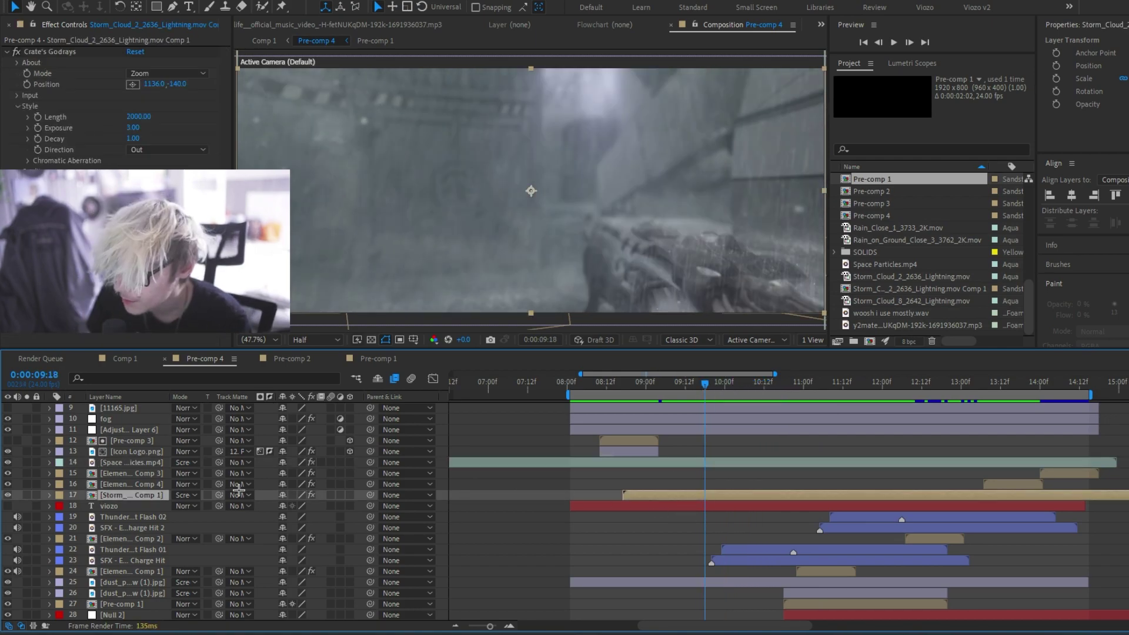
pyautogui.click(27, 495)
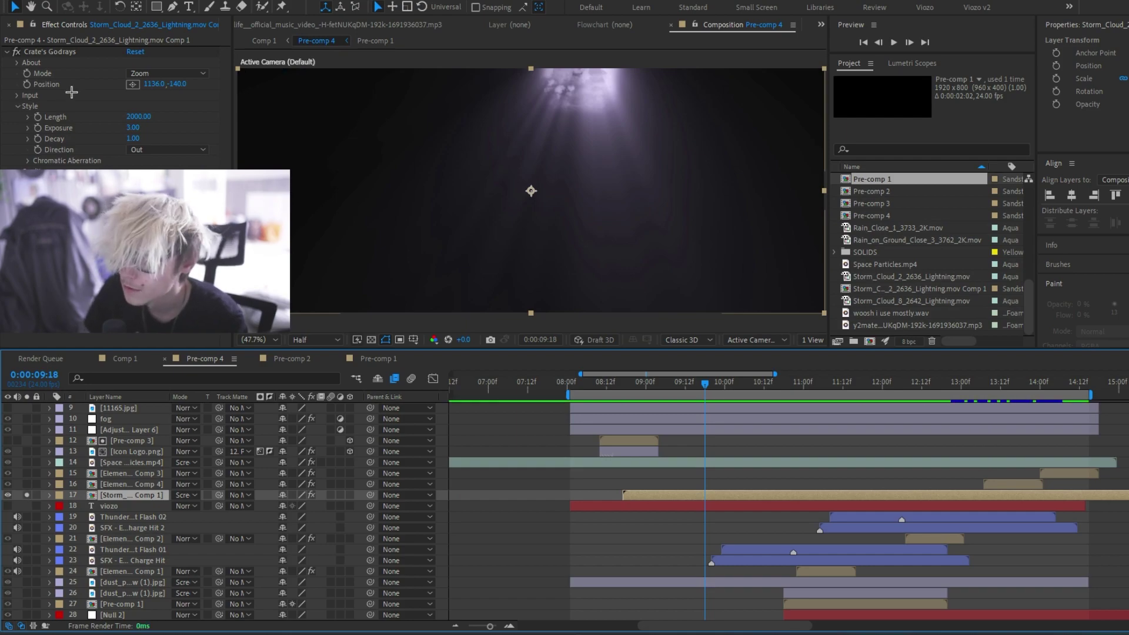
pyautogui.doubleClick(787, 495)
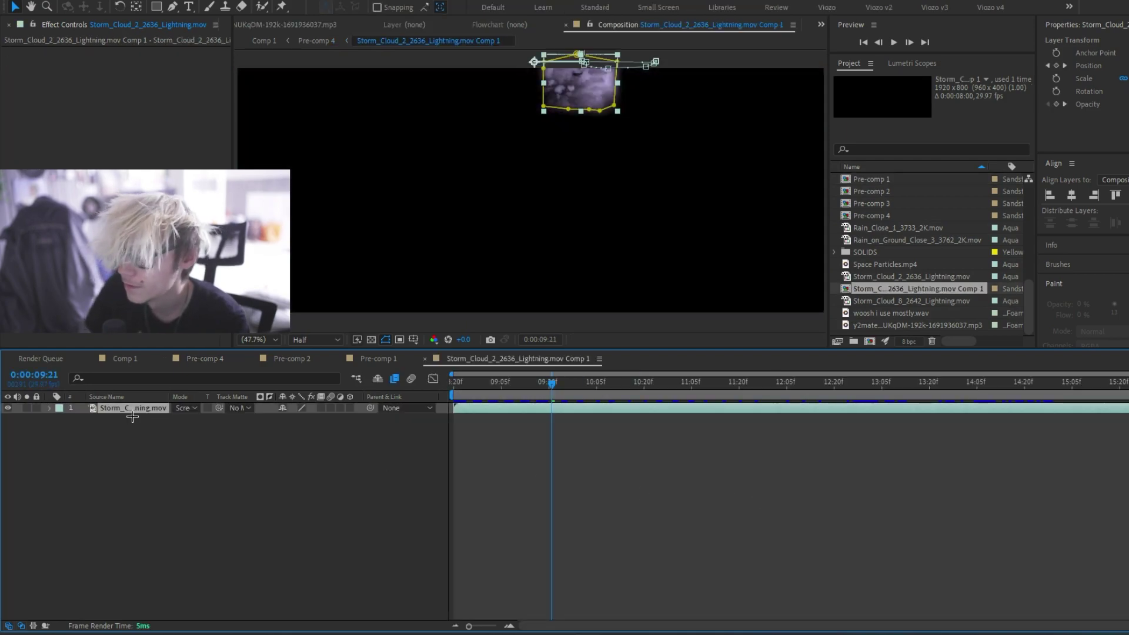
pyautogui.click(134, 362)
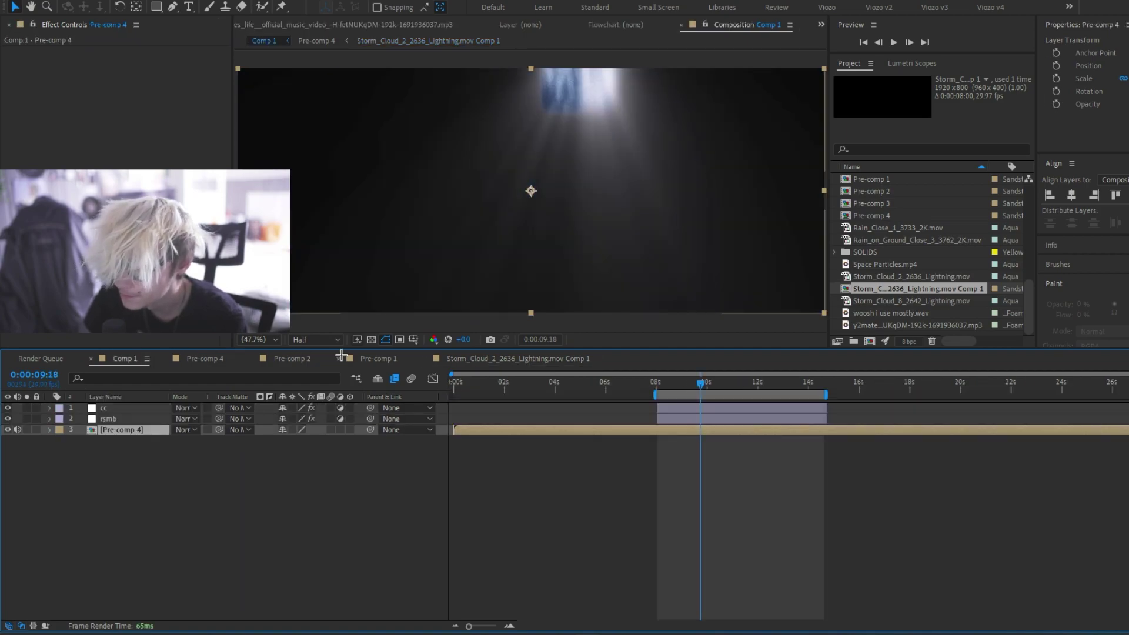
pyautogui.click(485, 360)
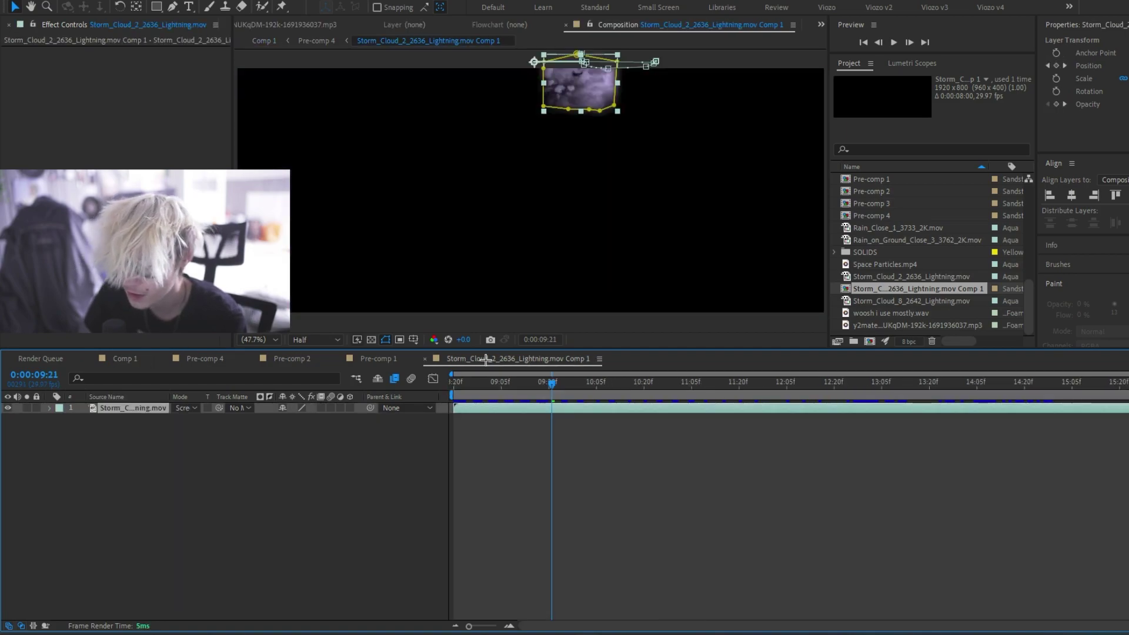
pyautogui.click(211, 360)
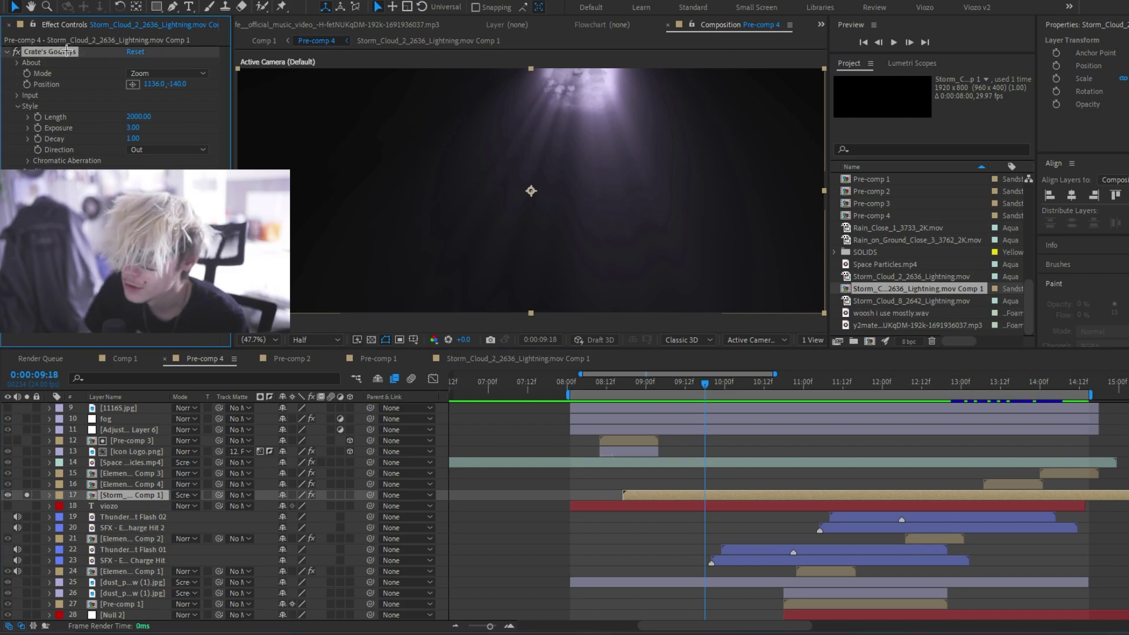
# - Toggle Crate's Godrays off and on, then scrub through the lightning strike near 0:00:10:01
pyautogui.click(18, 52)
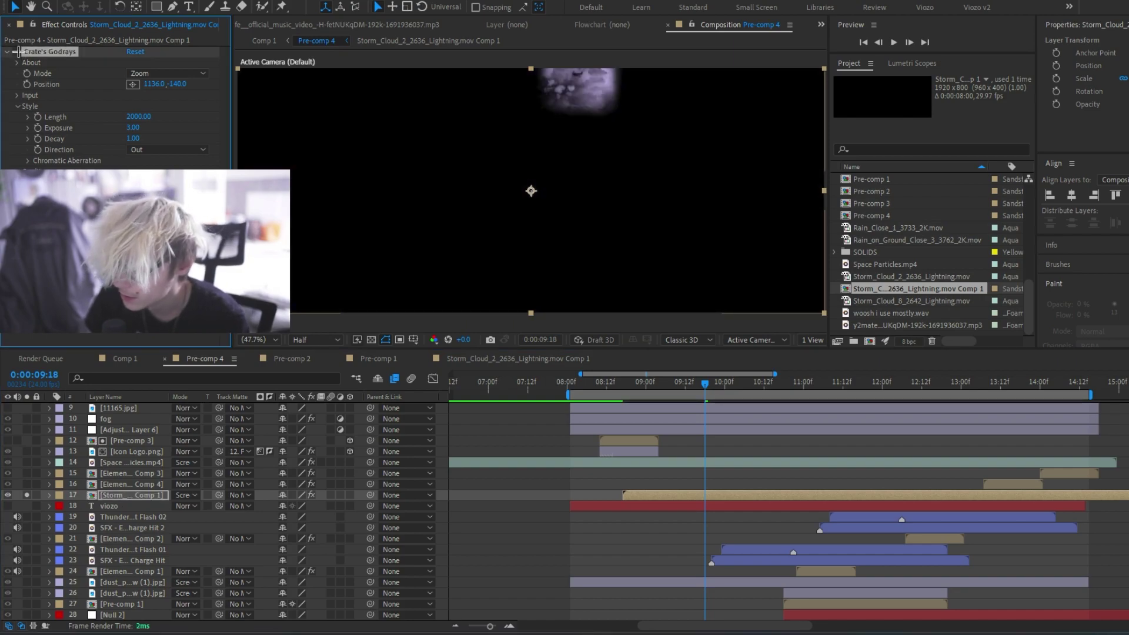
pyautogui.click(18, 52)
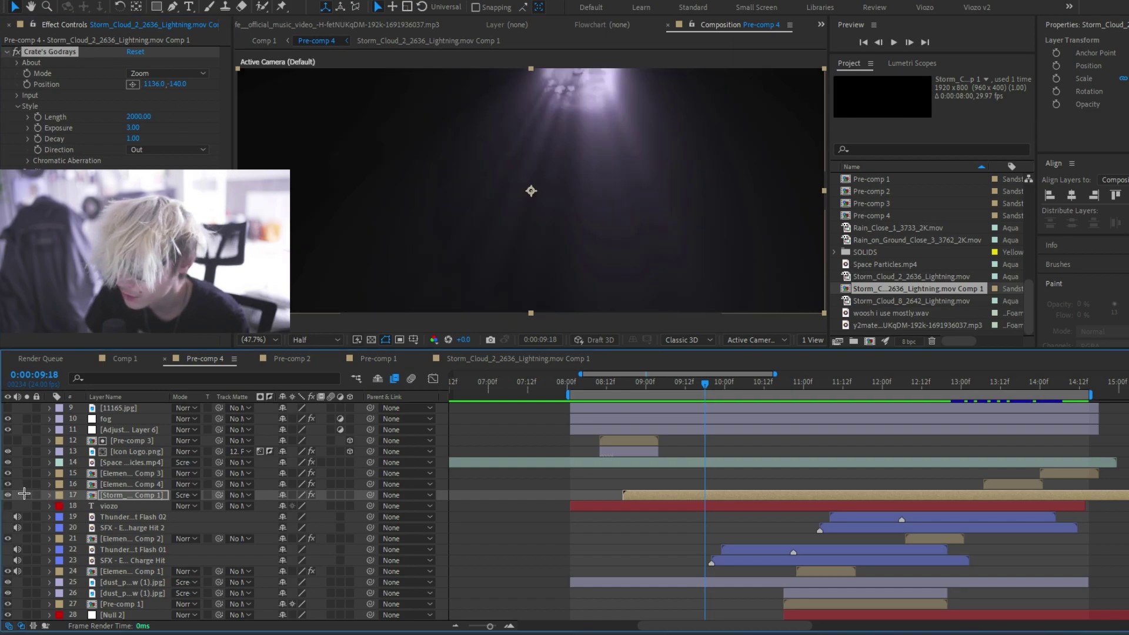
pyautogui.moveTo(676, 382); pyautogui.dragTo(741, 385)
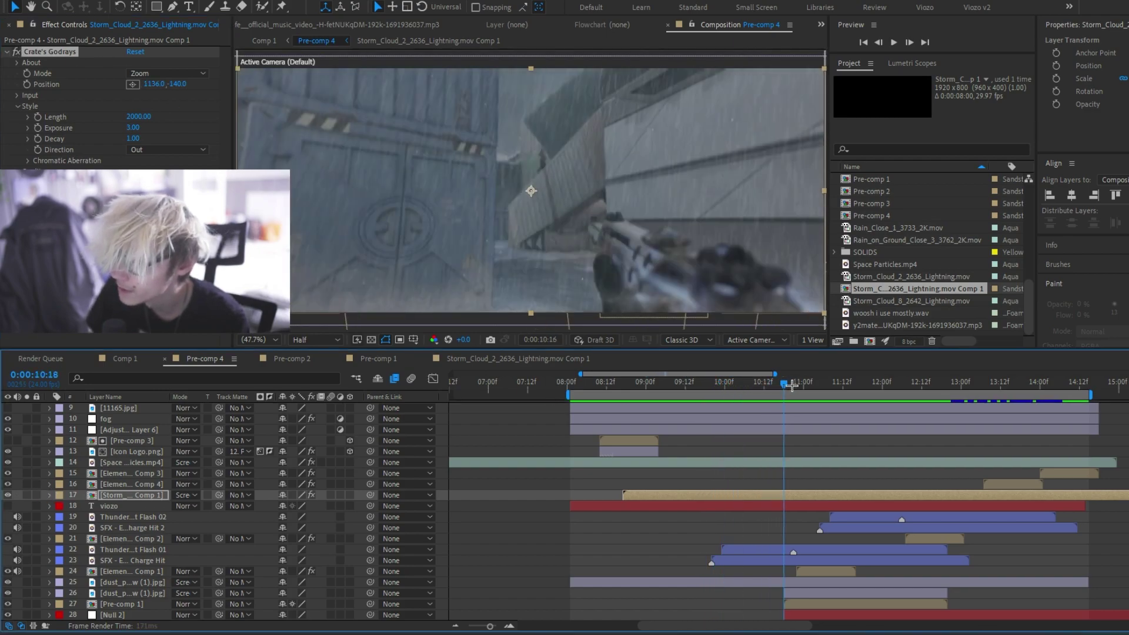
pyautogui.moveTo(794, 386)
pyautogui.mouseDown()
pyautogui.moveTo(885, 382)
pyautogui.moveTo(777, 382)
pyautogui.moveTo(807, 383)
pyautogui.mouseUp()
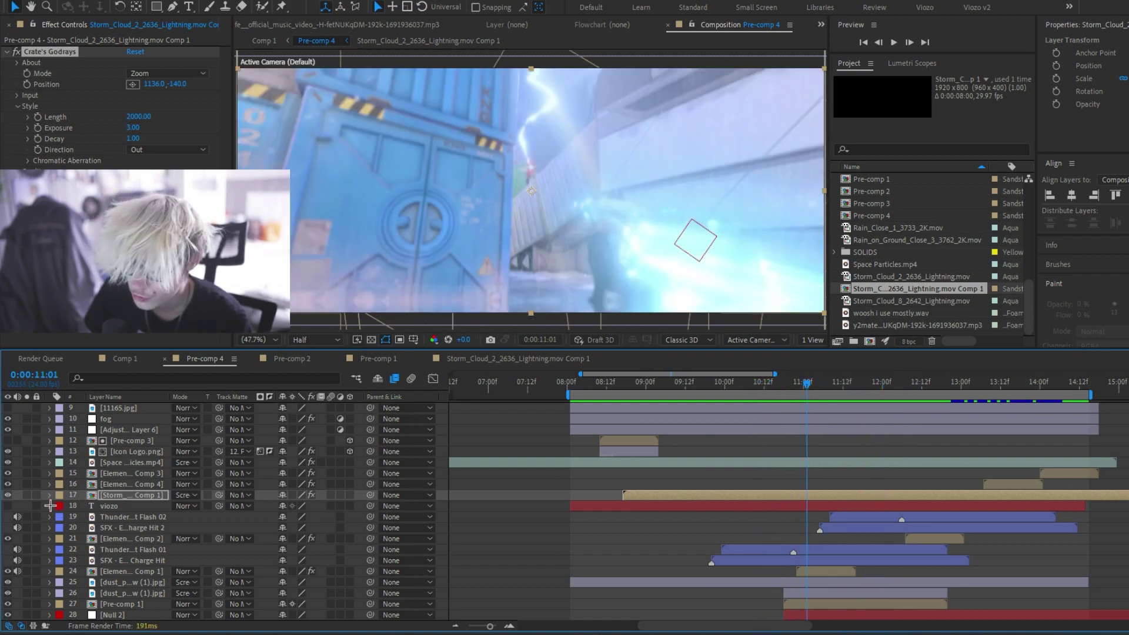
pyautogui.click(116, 462)
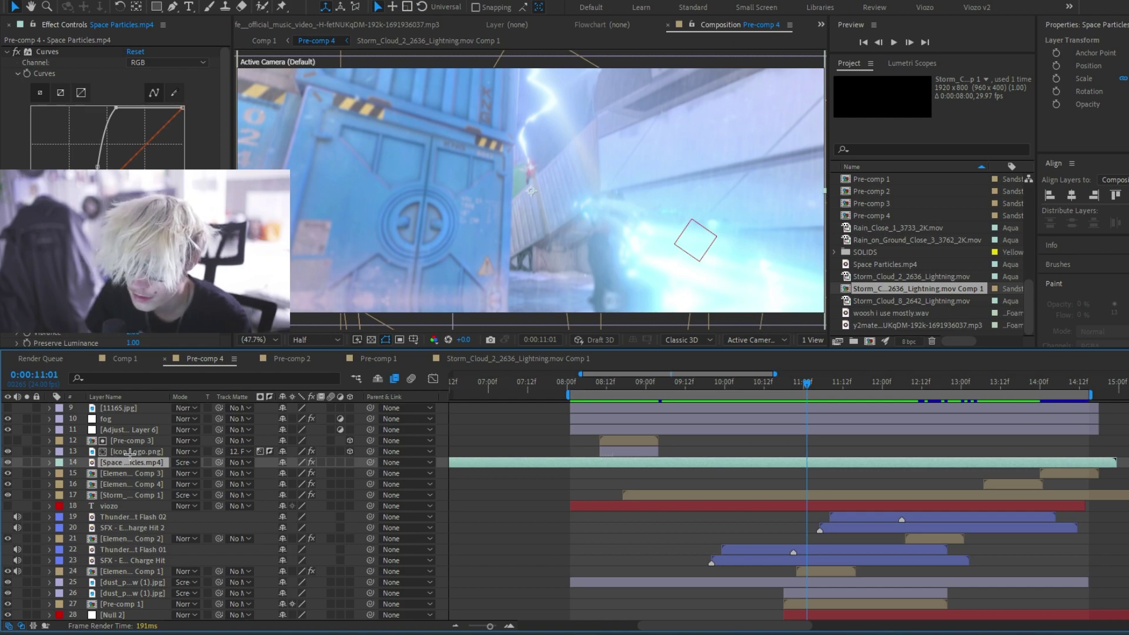
# - At 0:00:12:20, toggle the fog layer's visibility twice to compare the haze
pyautogui.click(106, 418)
pyautogui.click(749, 386)
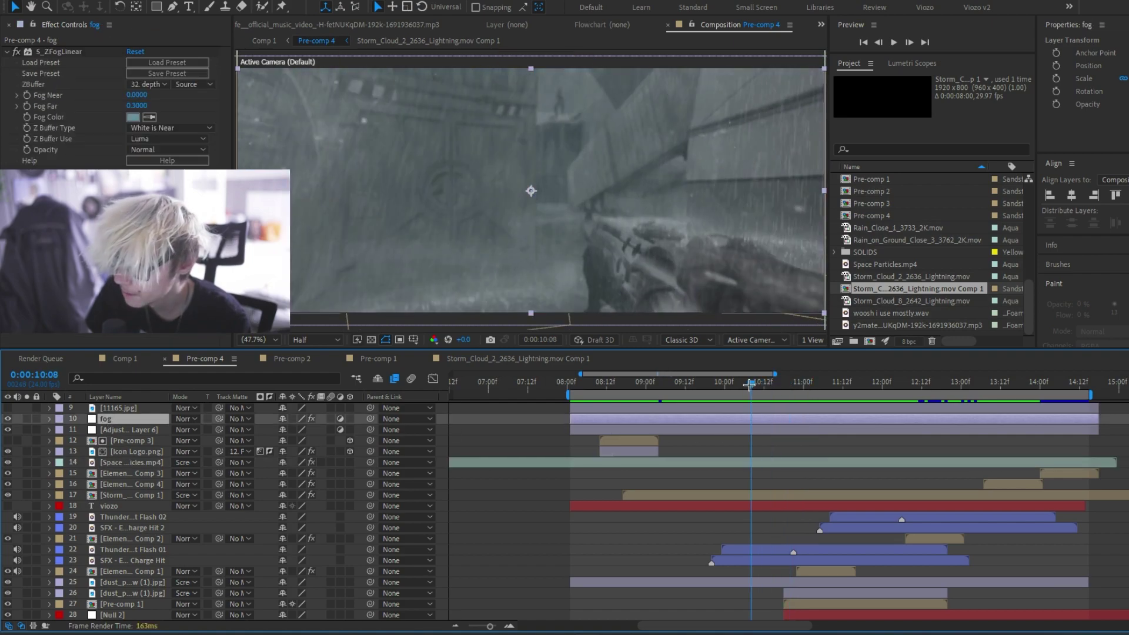
pyautogui.moveTo(749, 386); pyautogui.dragTo(948, 386)
pyautogui.click(7, 419)
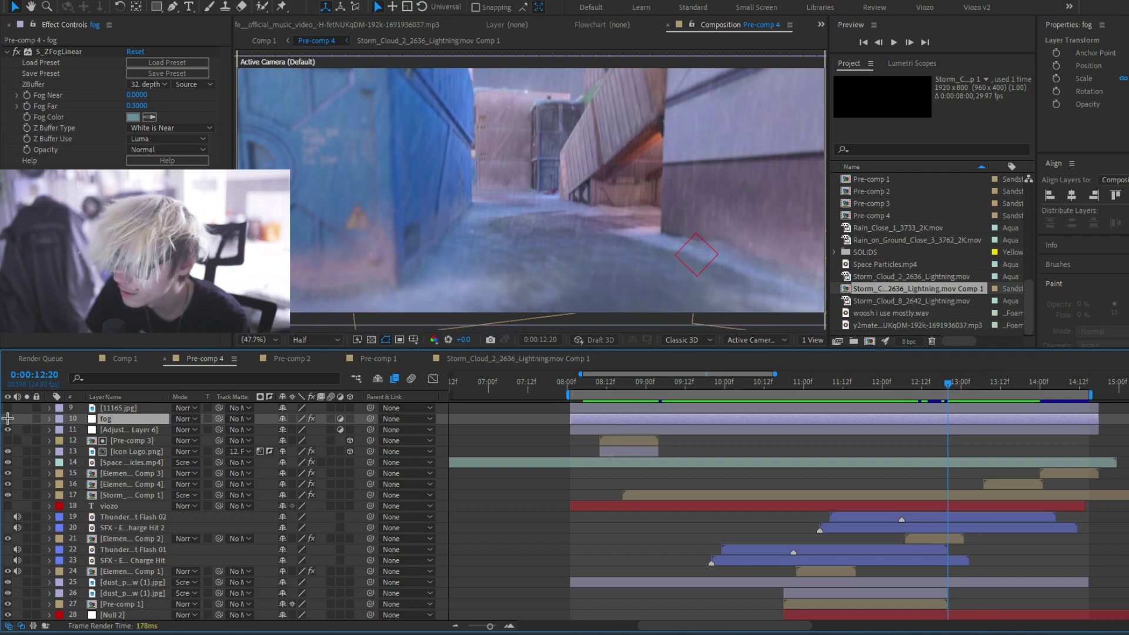
pyautogui.click(7, 418)
pyautogui.click(8, 418)
pyautogui.click(8, 419)
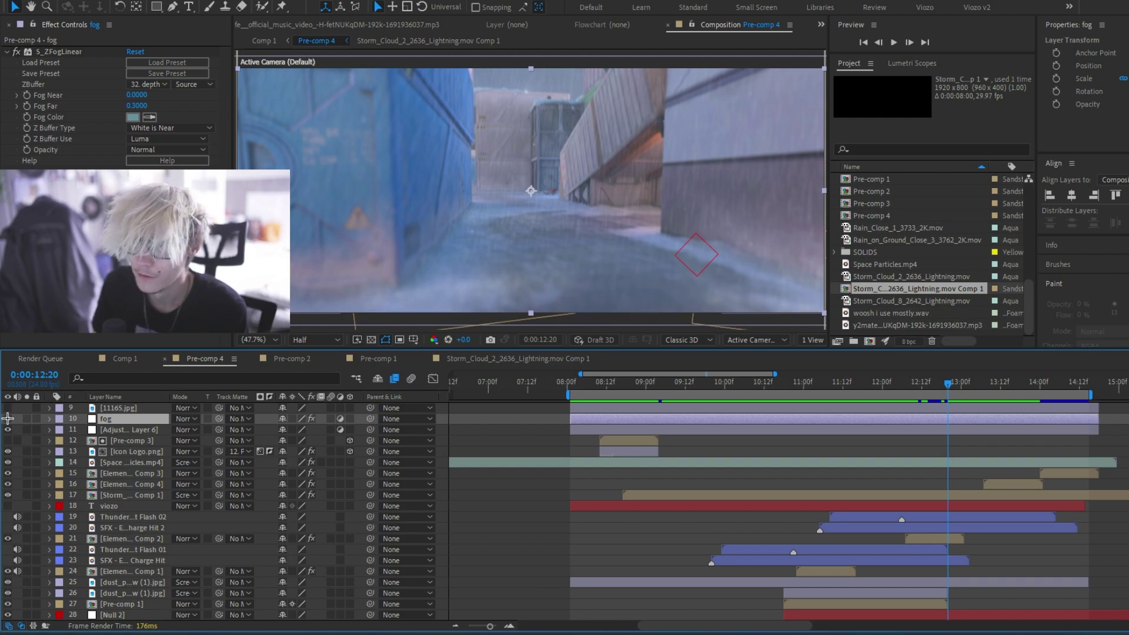
# - Review S_ZFogLinear's Fog Color and depth layer unchanged, save the project, and collapse the effect
pyautogui.click(62, 51)
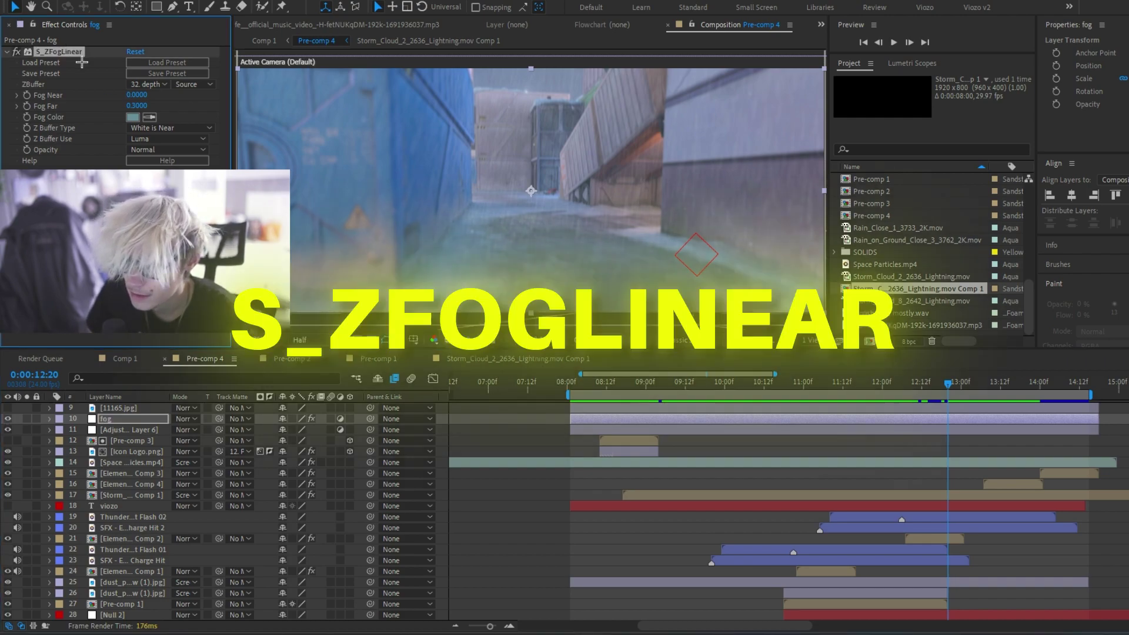
pyautogui.click(135, 118)
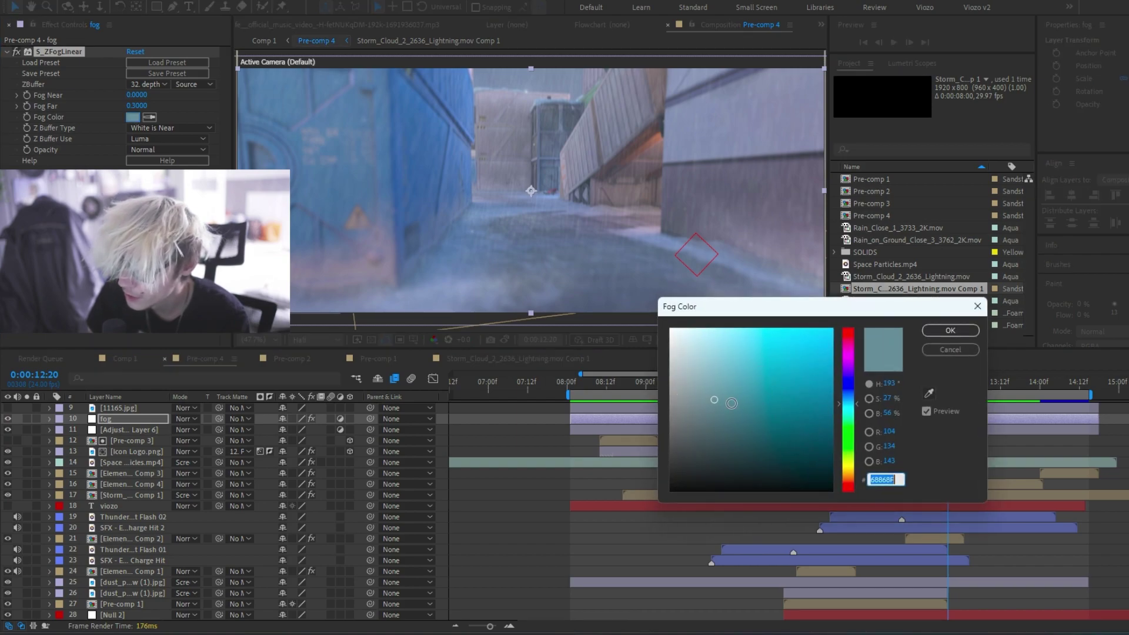
pyautogui.click(950, 349)
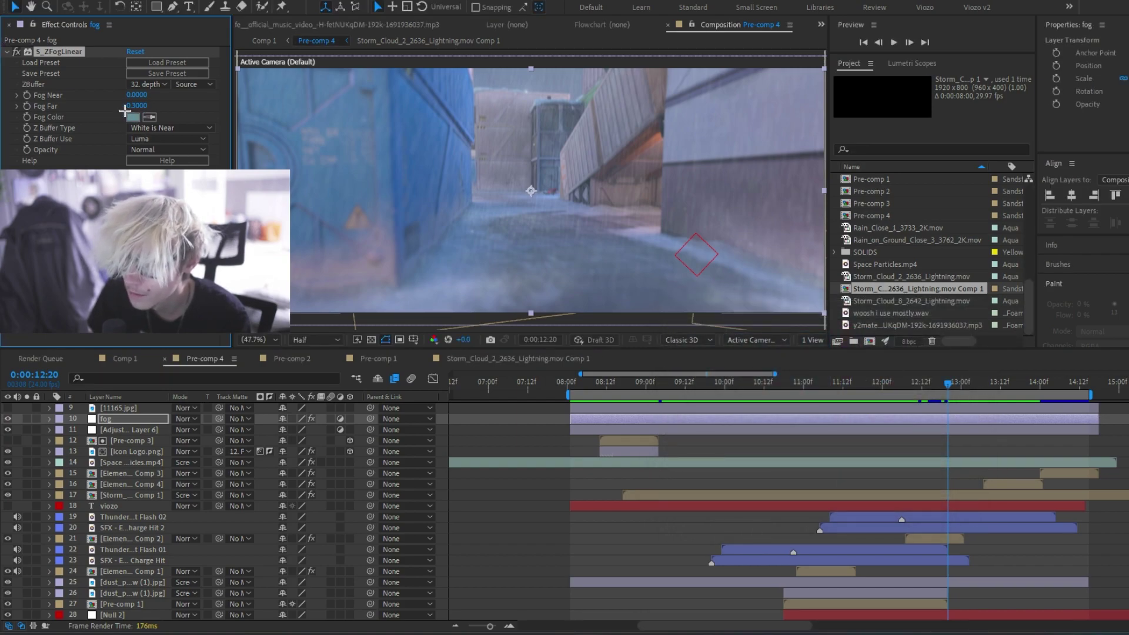
pyautogui.hotkey('ctrl', 's')
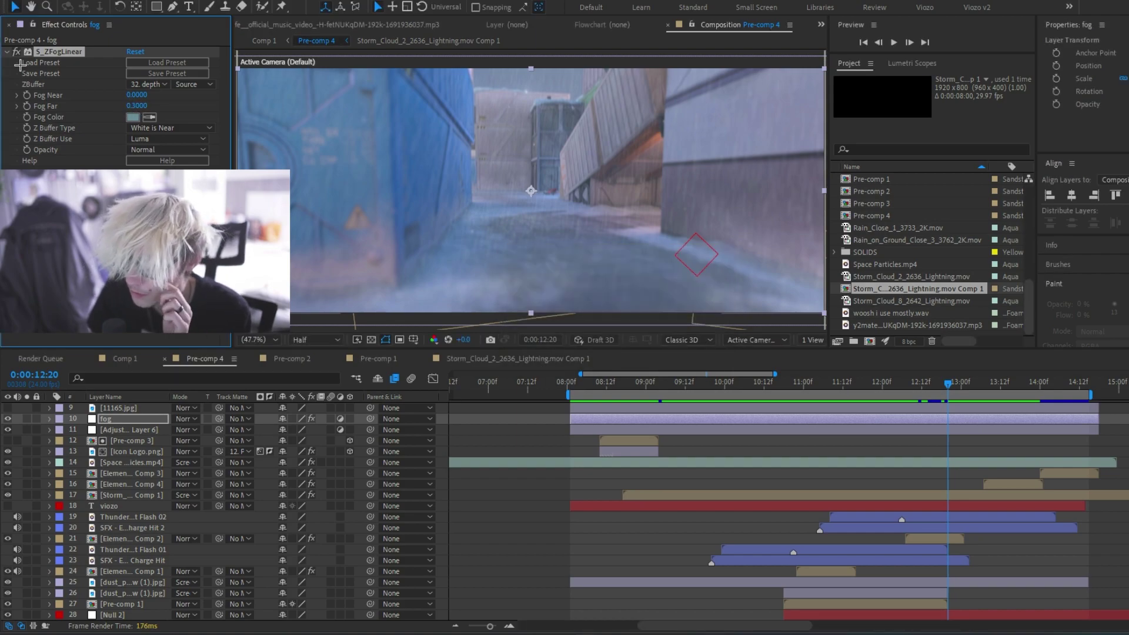
pyautogui.click(132, 84)
pyautogui.click(75, 72)
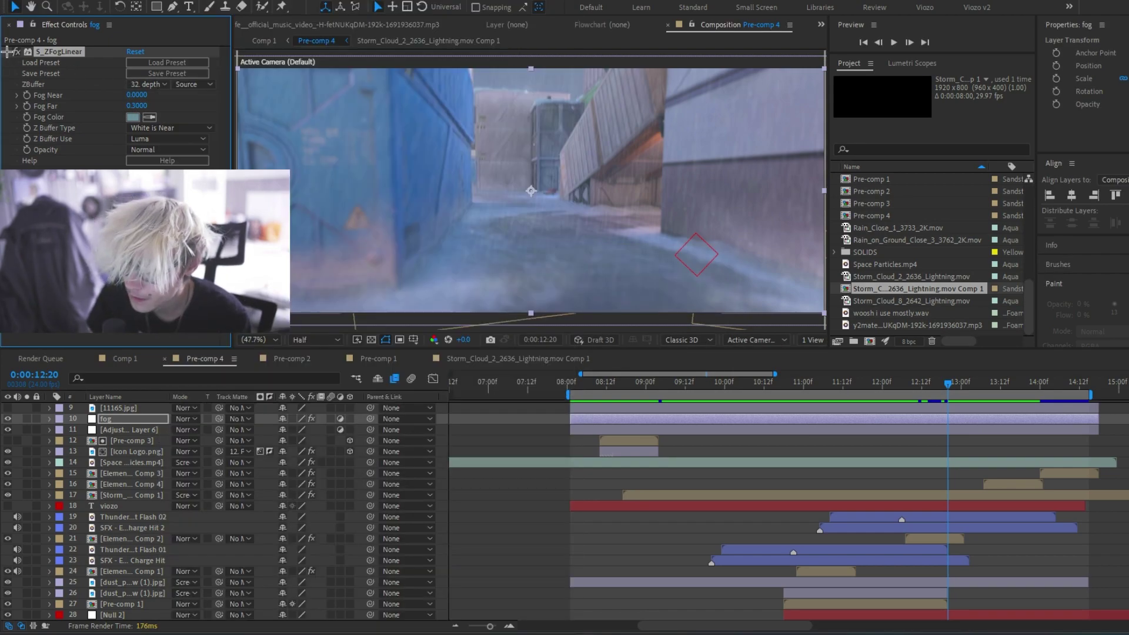
pyautogui.click(7, 52)
pyautogui.scroll(-2, 149, 473)
# - Open 2.mp4 Comp 3 to view the Depth Scanner settings, then go back to Pre-comp 4
pyautogui.doubleClick(112, 615)
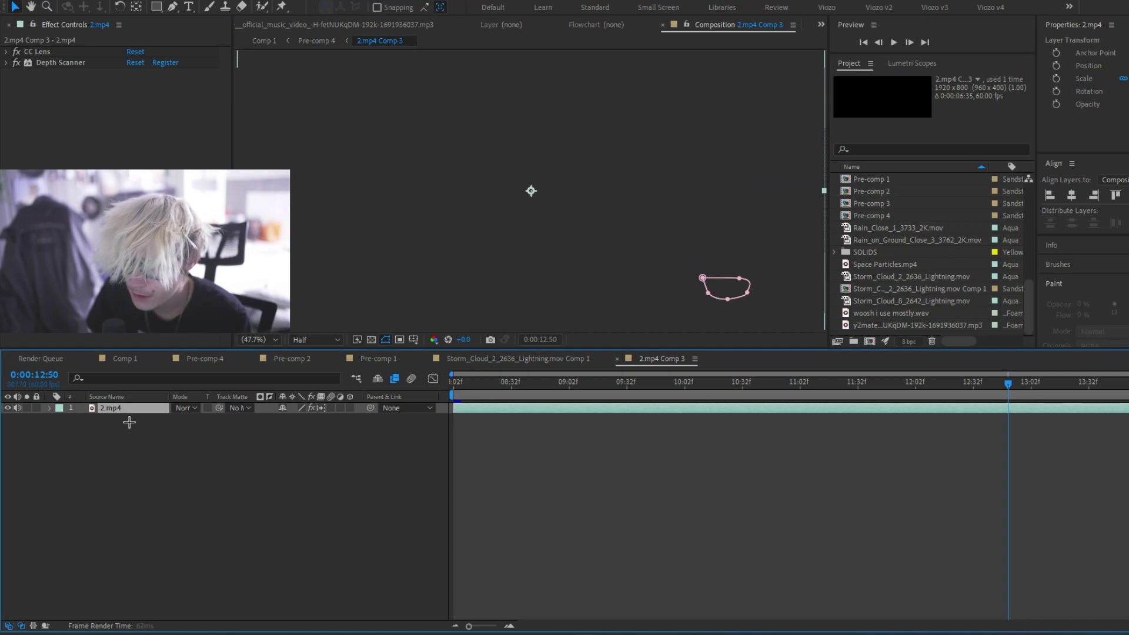
pyautogui.click(57, 63)
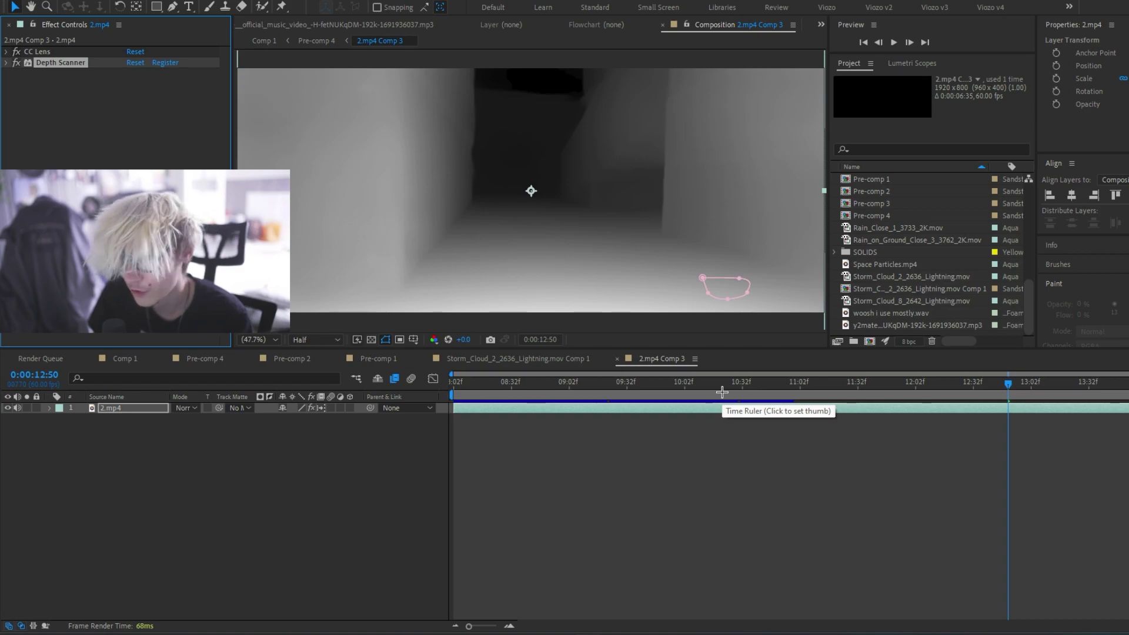
pyautogui.click(6, 62)
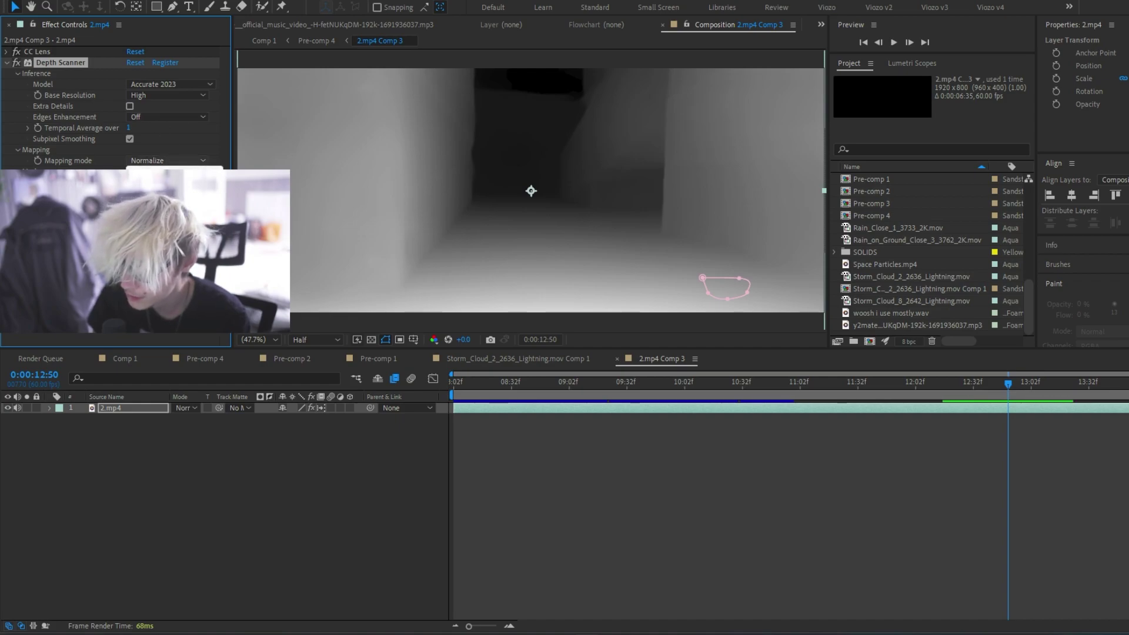
pyautogui.click(6, 63)
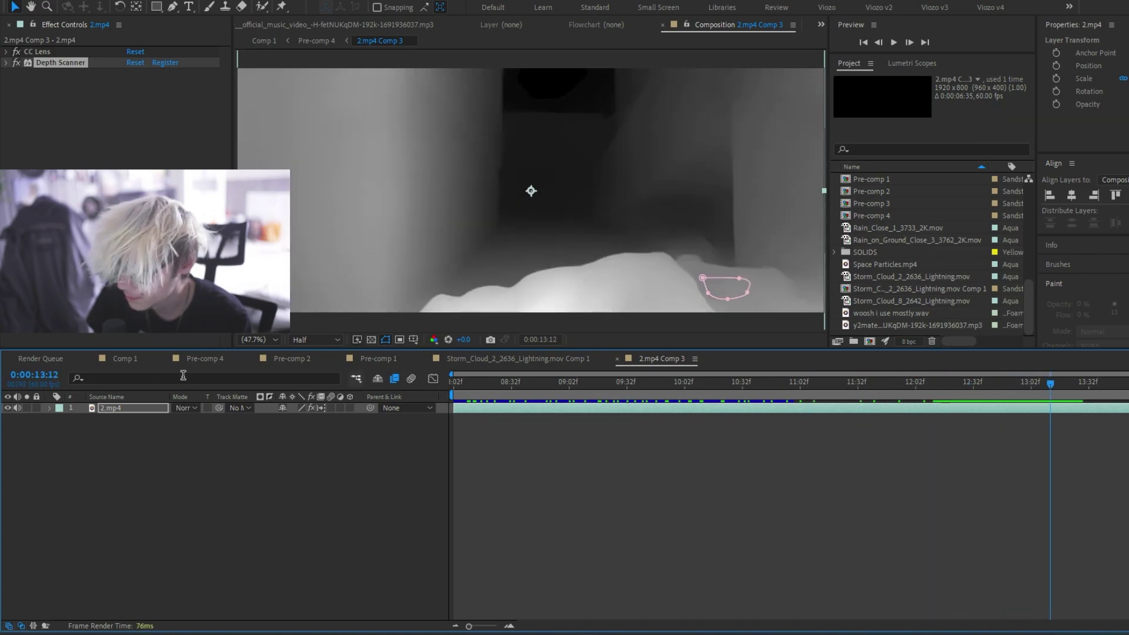
pyautogui.click(199, 360)
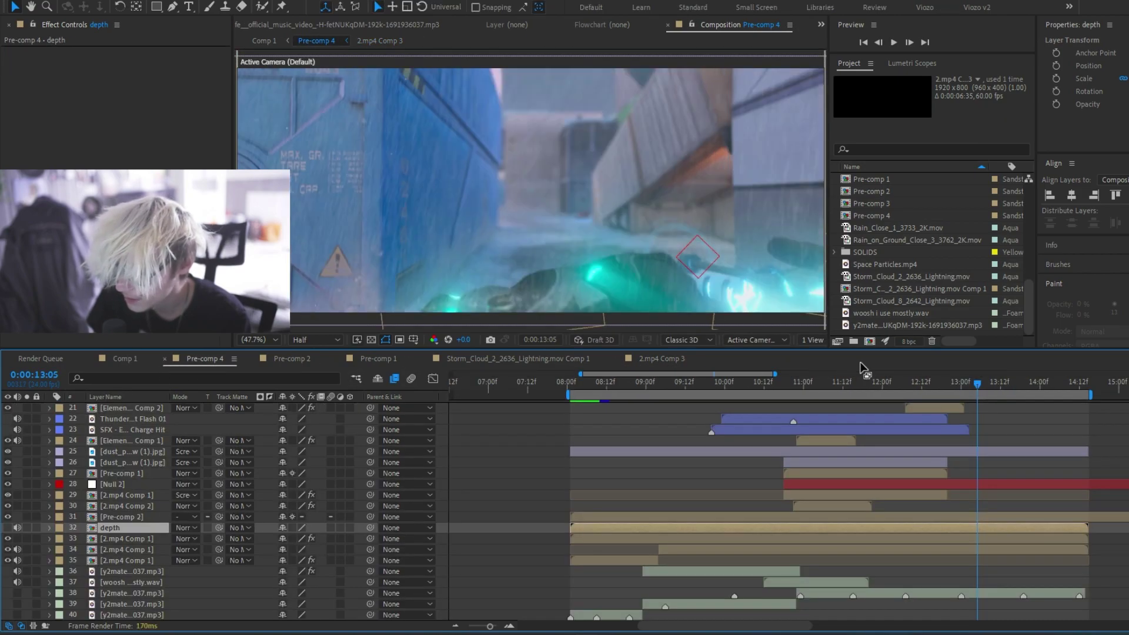
pyautogui.scroll(4, 176, 476)
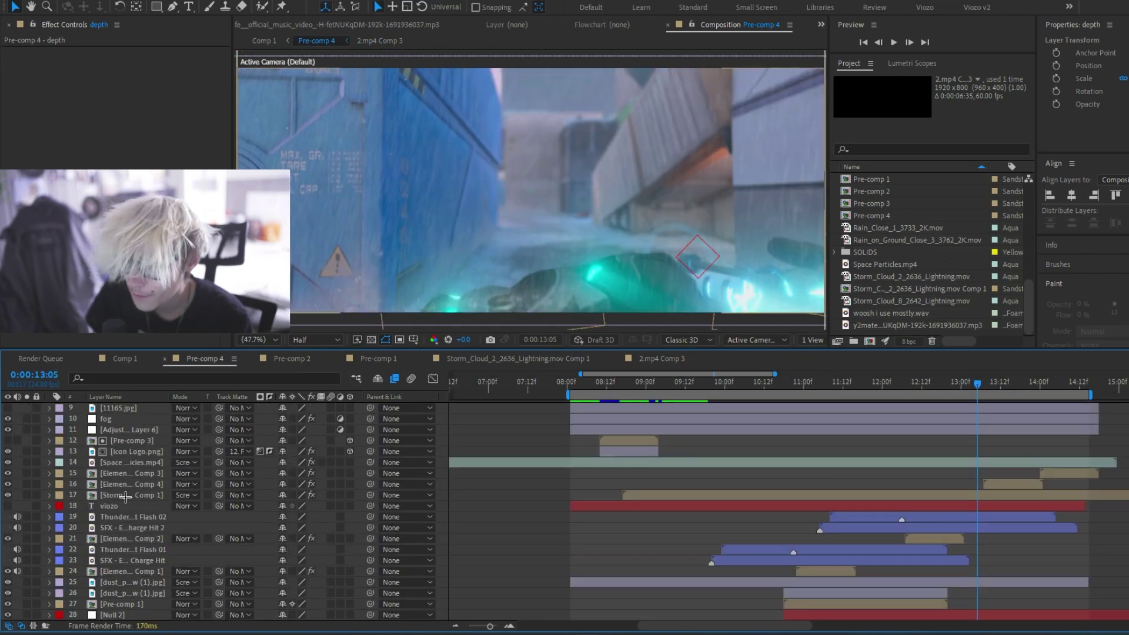
# - Pick the FL Depth Of Field focus on depth 2, keeping 32. depth as its depth layer
pyautogui.click(109, 419)
pyautogui.scroll(3, 134, 467)
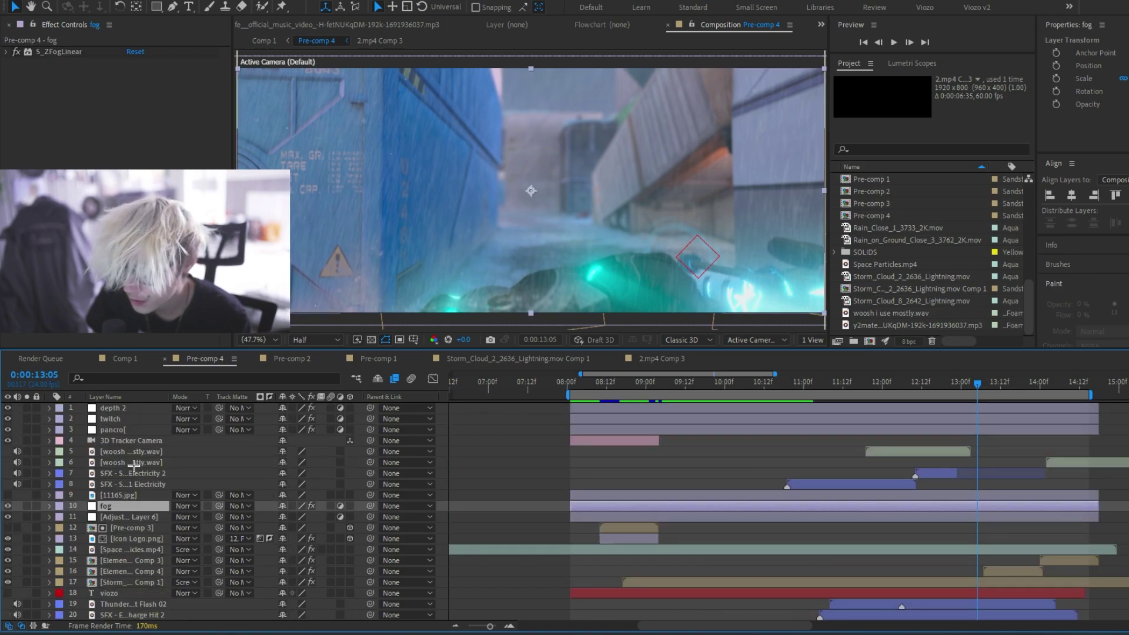
pyautogui.click(109, 408)
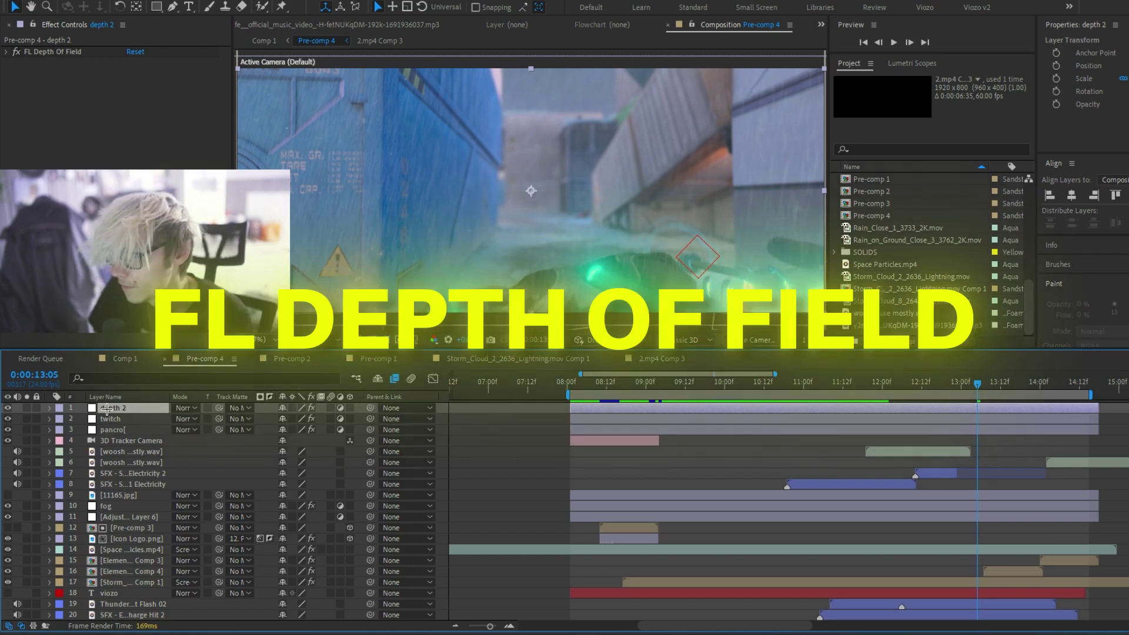
pyautogui.click(7, 51)
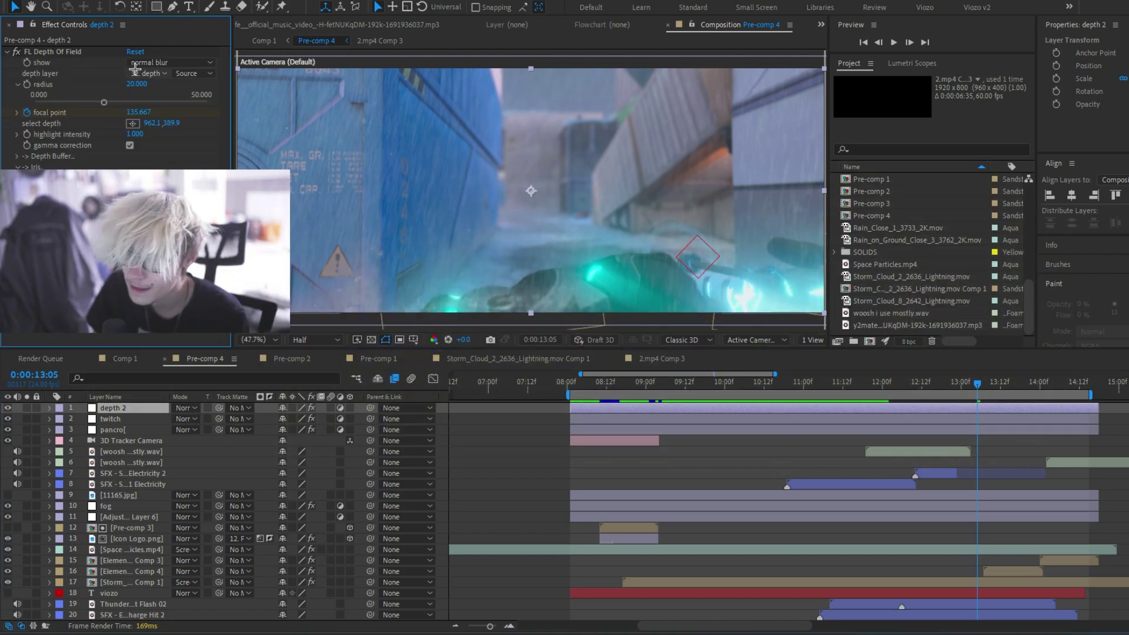
pyautogui.click(64, 51)
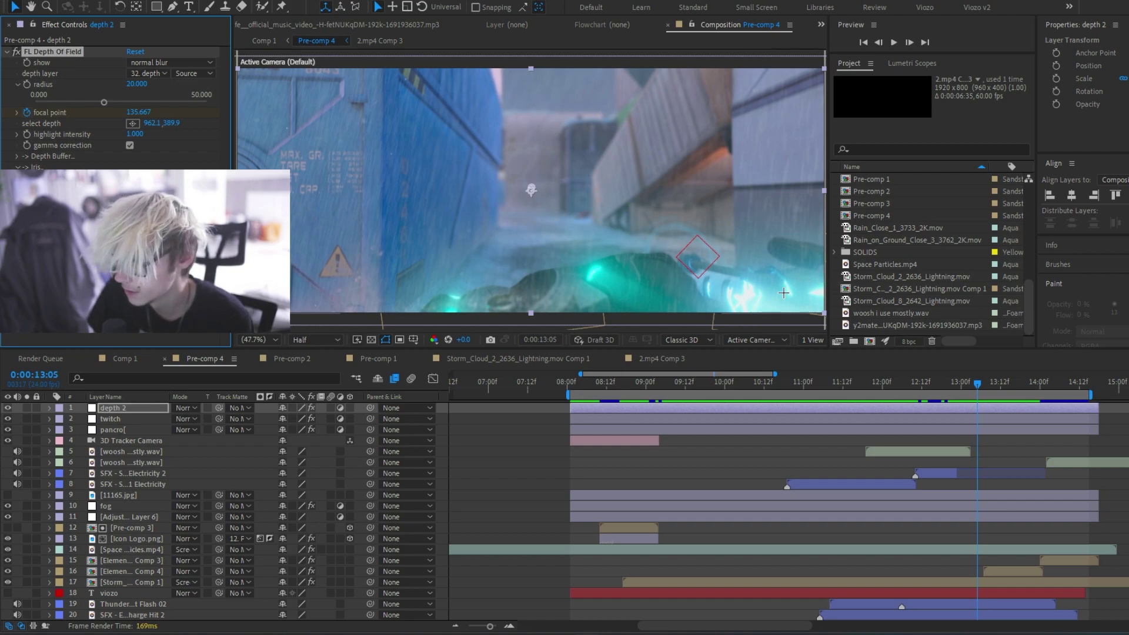
pyautogui.click(132, 123)
pyautogui.click(604, 284)
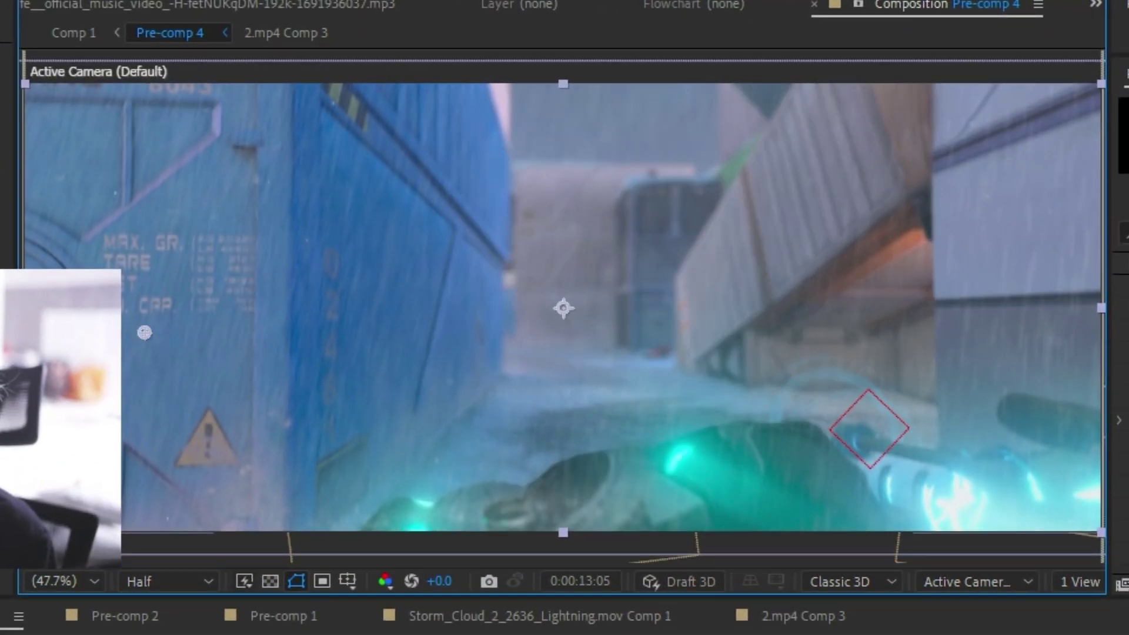
pyautogui.click(570, 120)
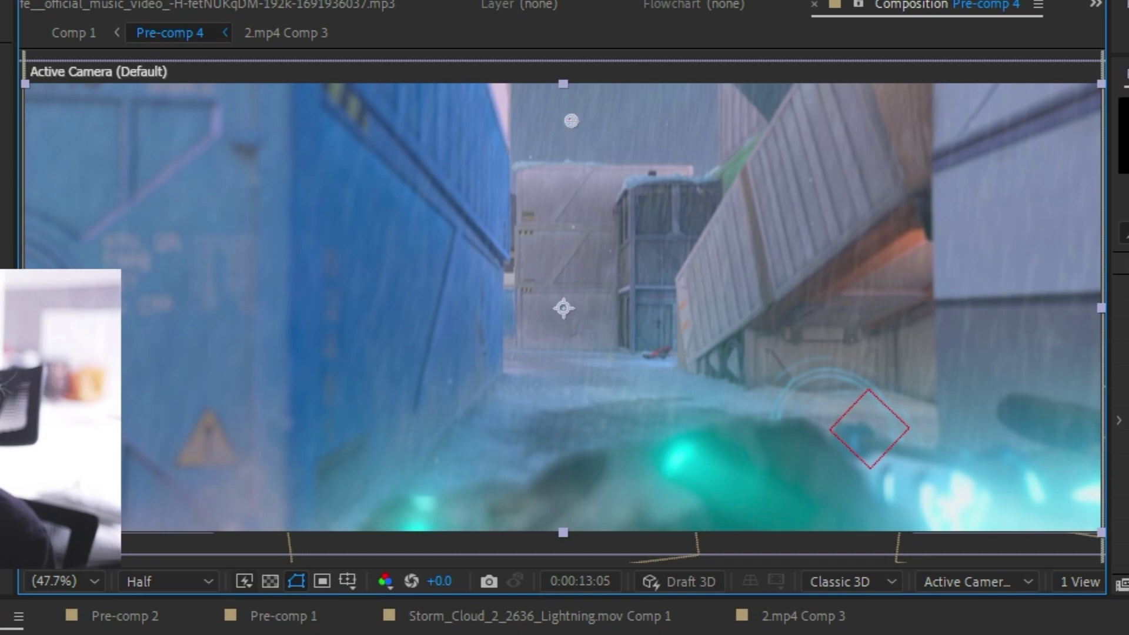
pyautogui.click(720, 489)
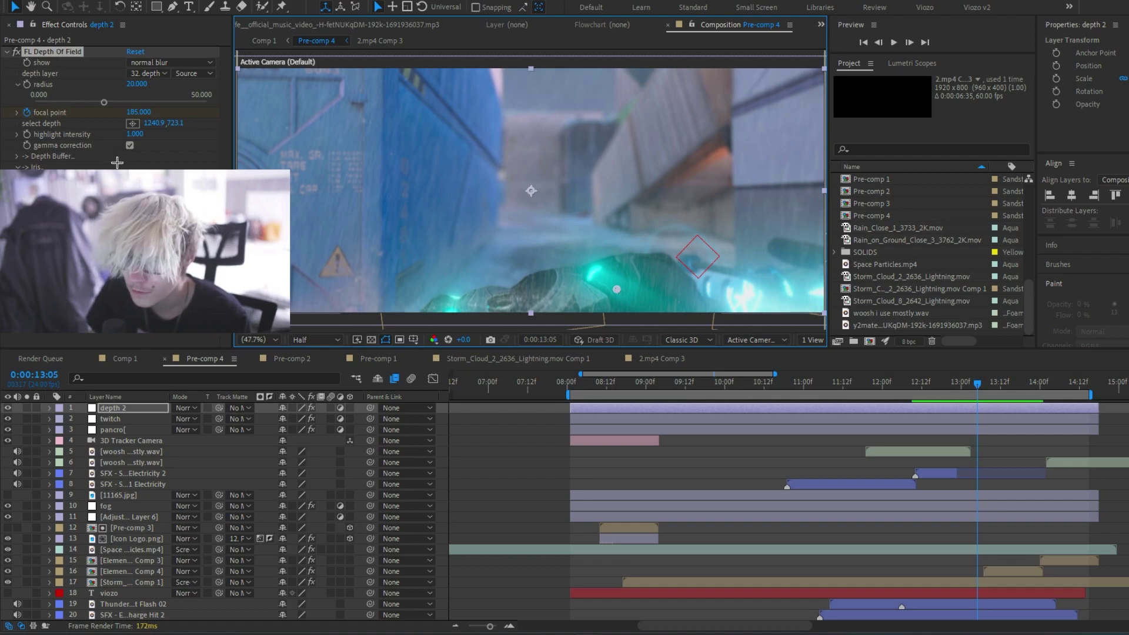
pyautogui.click(148, 73)
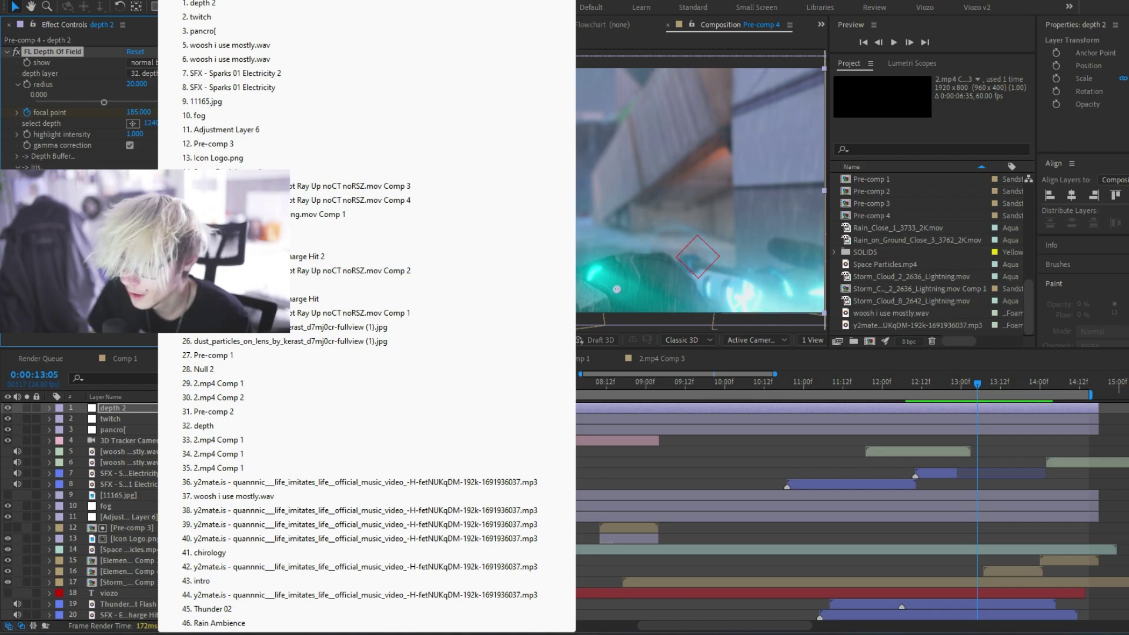
pyautogui.press('Escape')
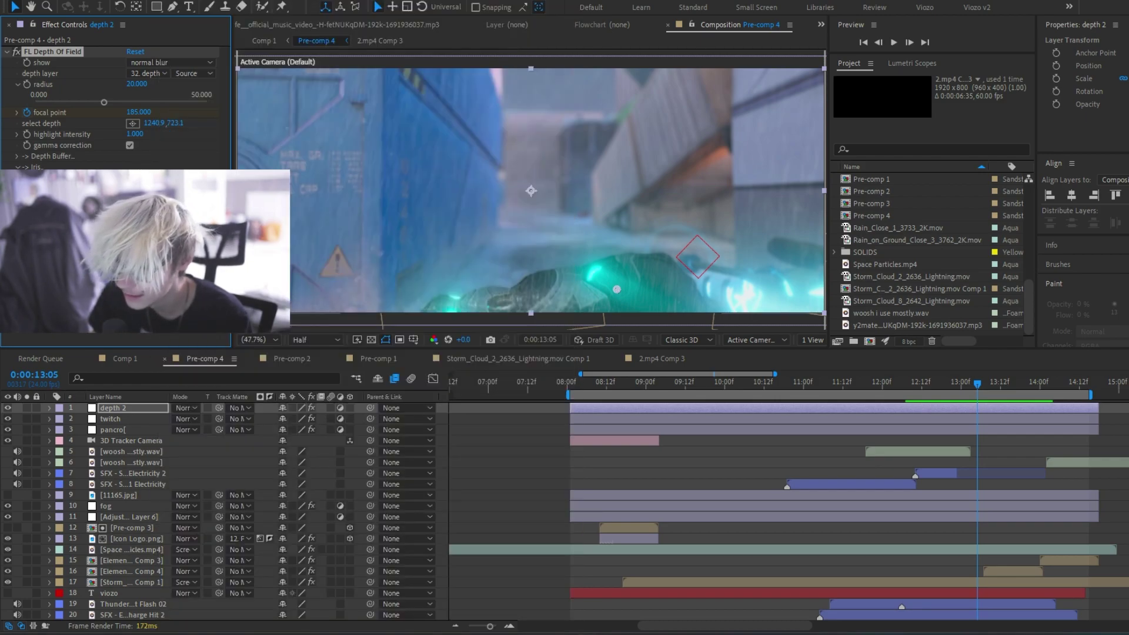
pyautogui.doubleClick(932, 333)
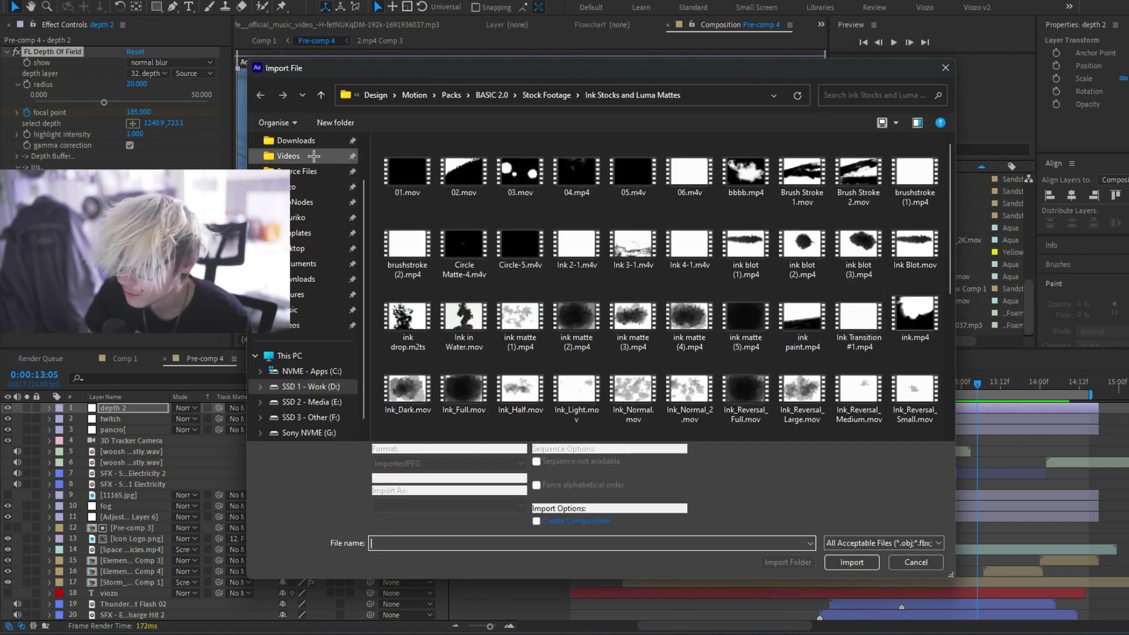
pyautogui.click(296, 141)
pyautogui.click(856, 97)
pyautogui.write('bokeh texture')
pyautogui.press('Return')
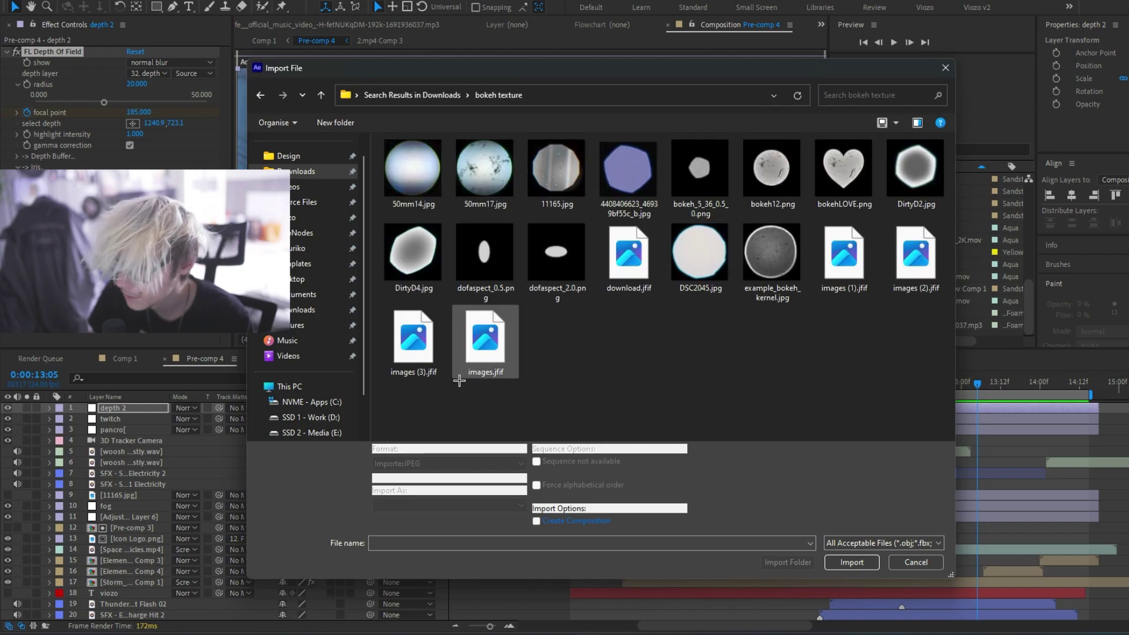
pyautogui.moveTo(382, 406); pyautogui.dragTo(946, 139)
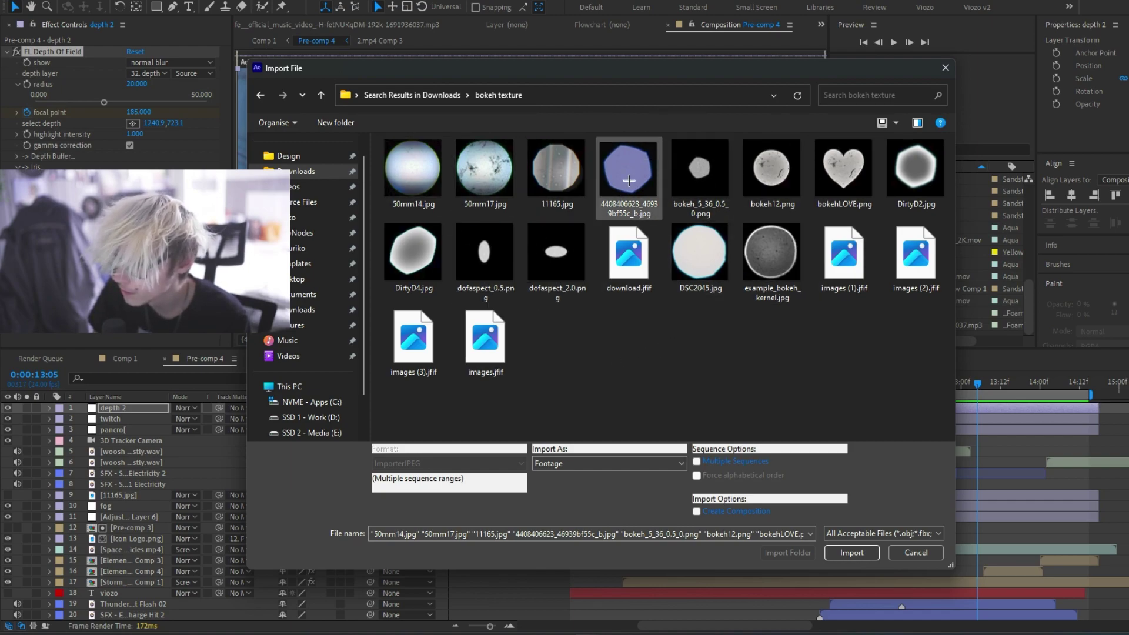
pyautogui.click(628, 209)
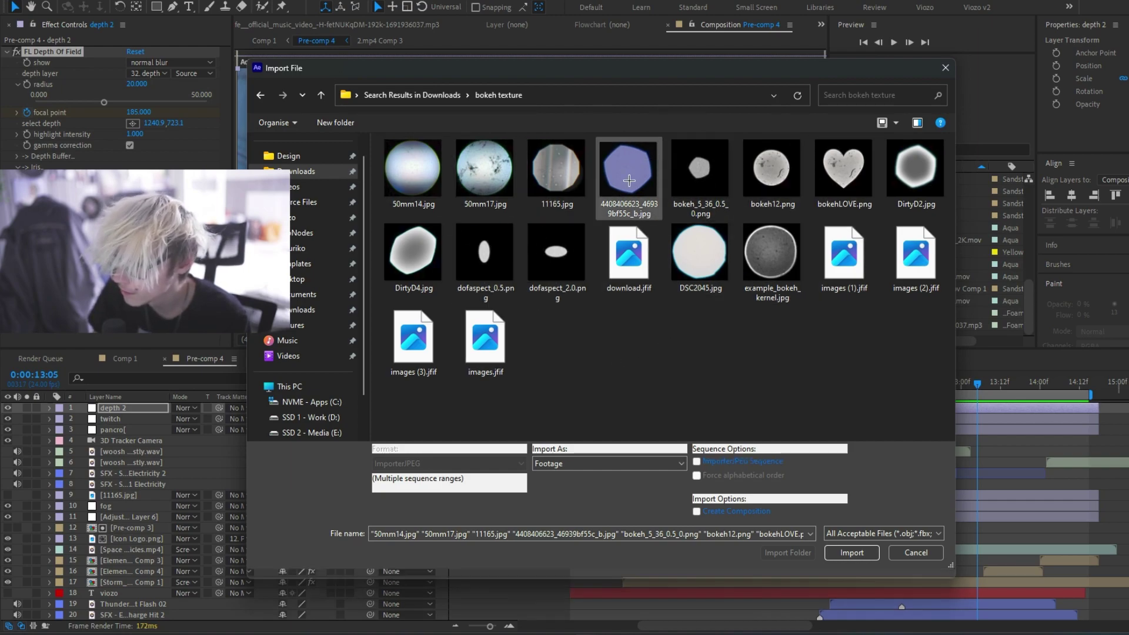
pyautogui.click(916, 562)
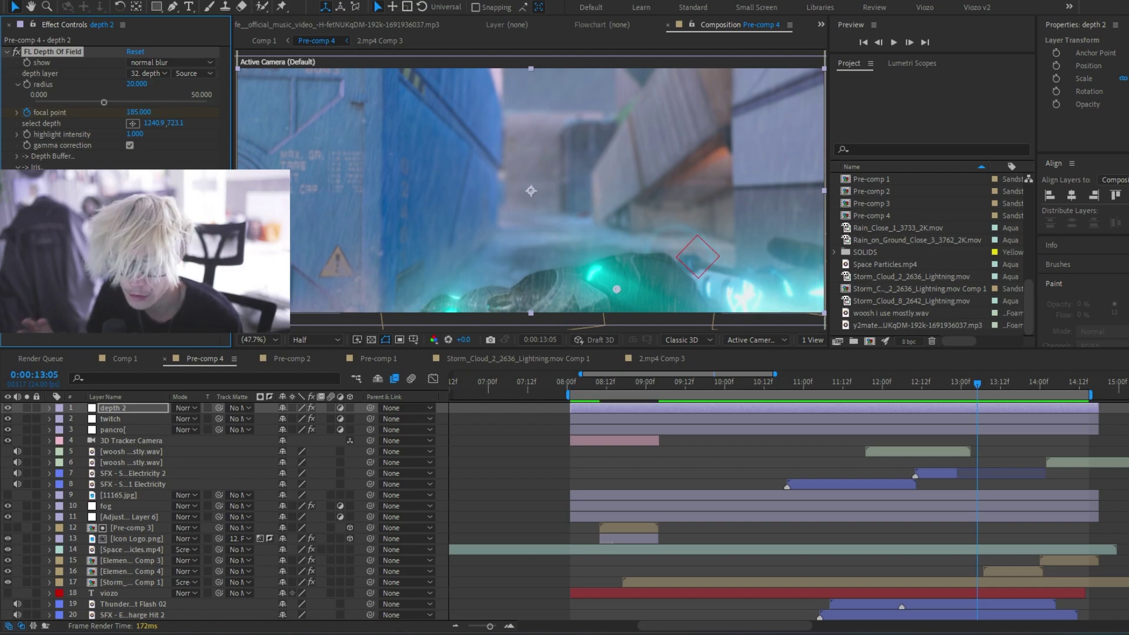
pyautogui.click(7, 52)
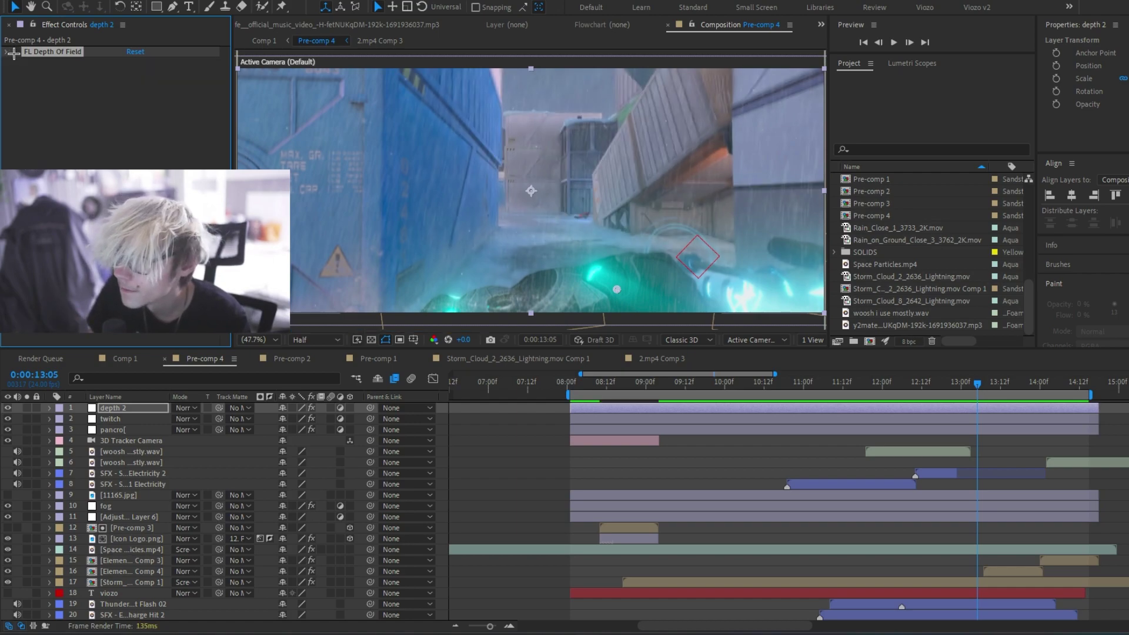
pyautogui.click(118, 418)
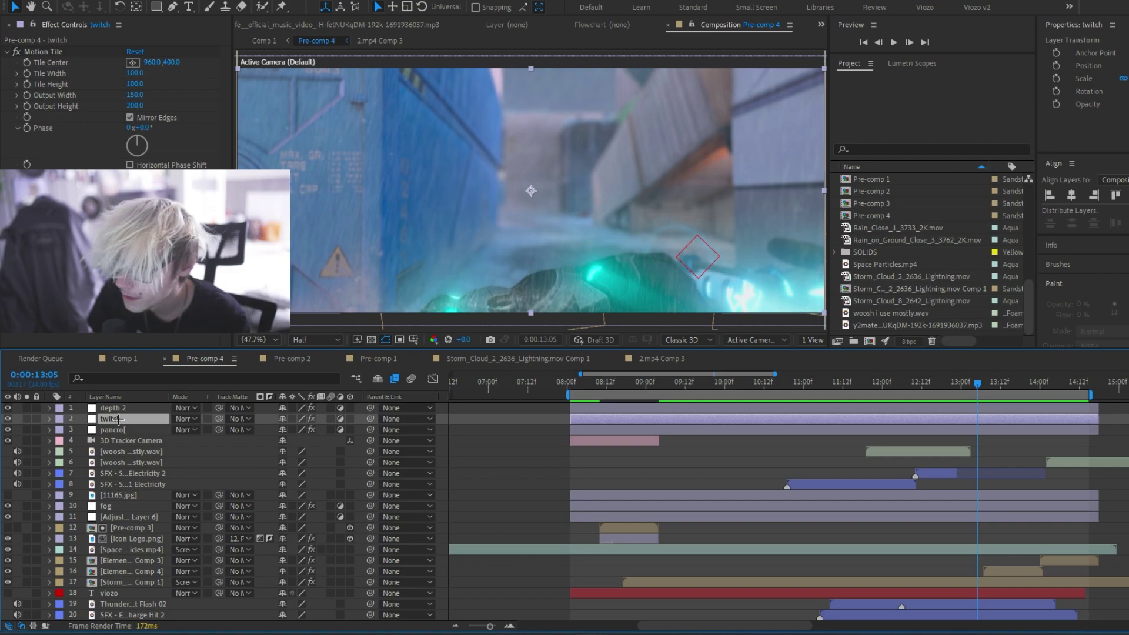
pyautogui.click(139, 431)
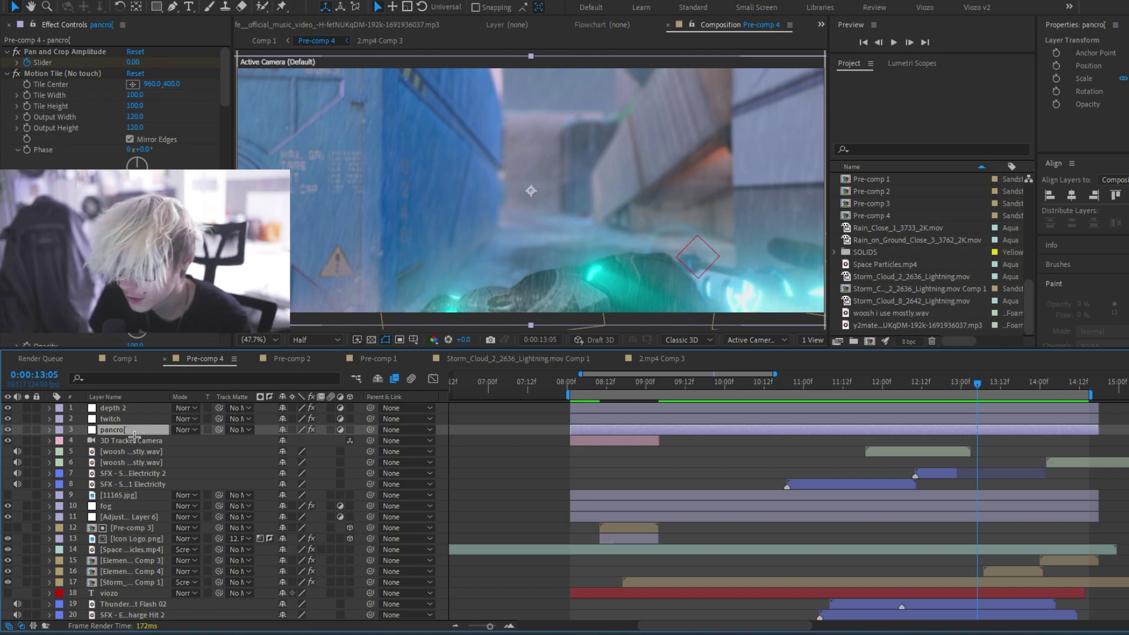
pyautogui.scroll(-3, 138, 447)
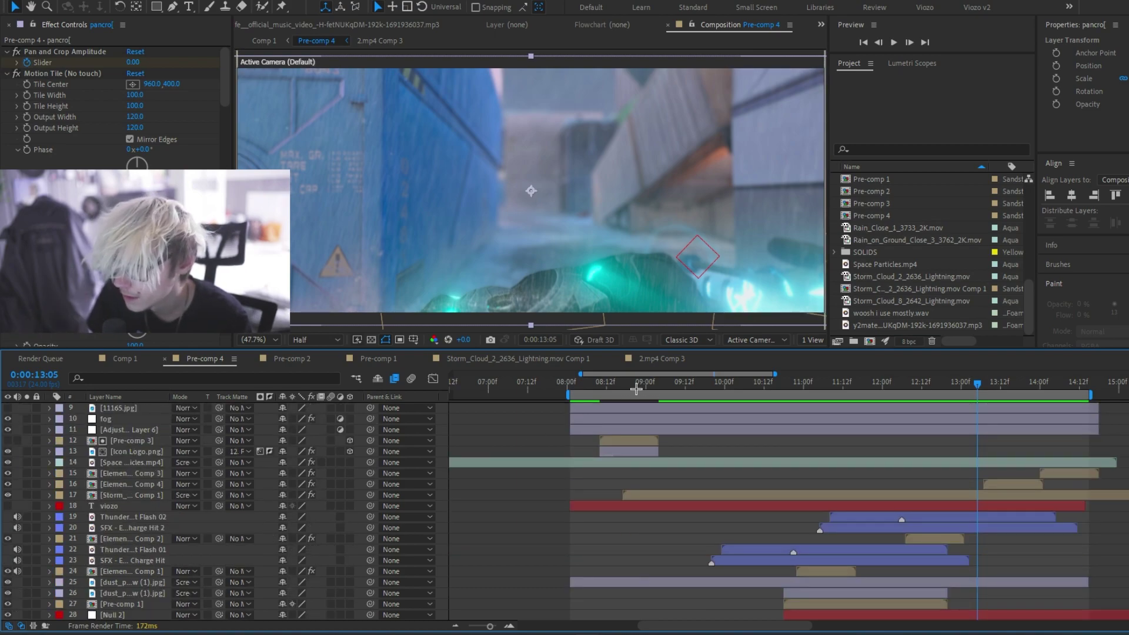
pyautogui.moveTo(602, 387); pyautogui.dragTo(620, 387)
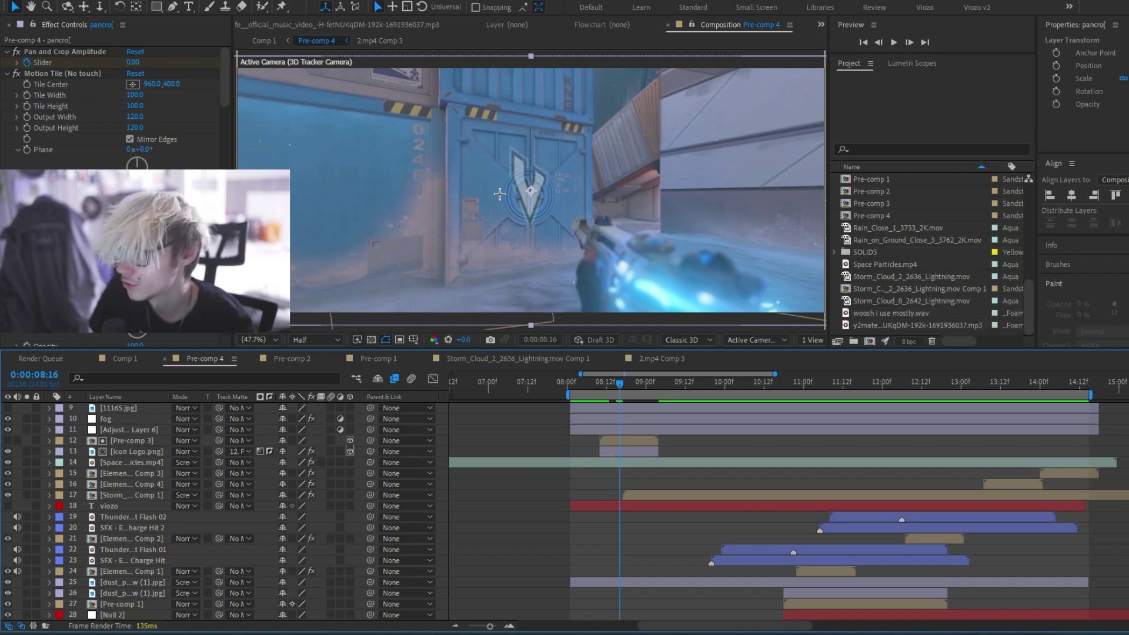
pyautogui.scroll(-6, 612, 512)
pyautogui.click(616, 519)
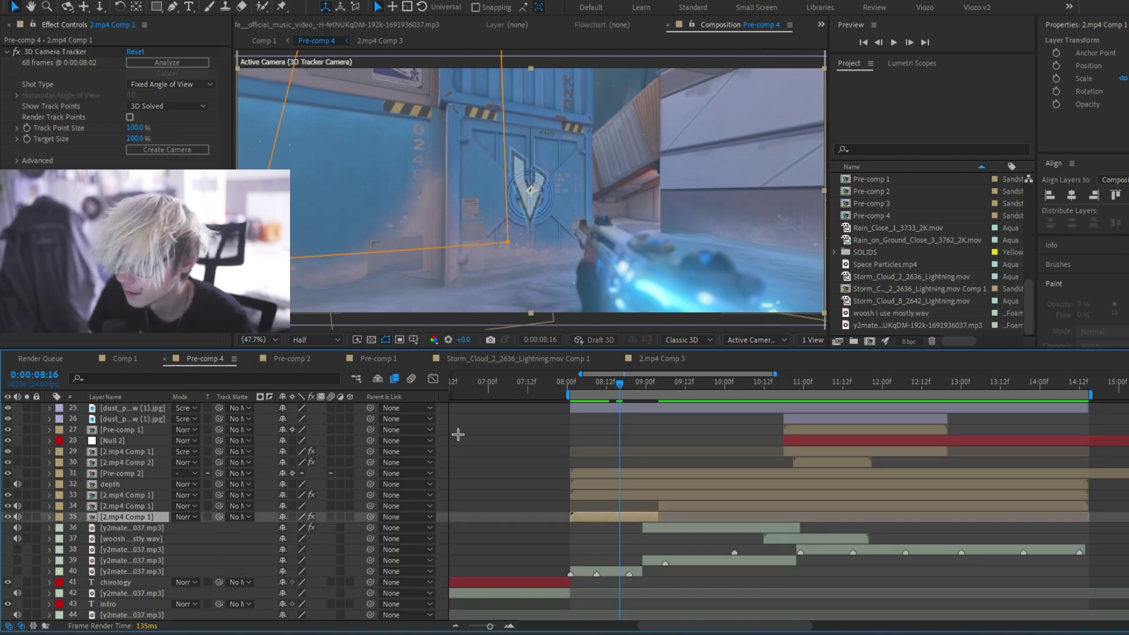
pyautogui.click(144, 506)
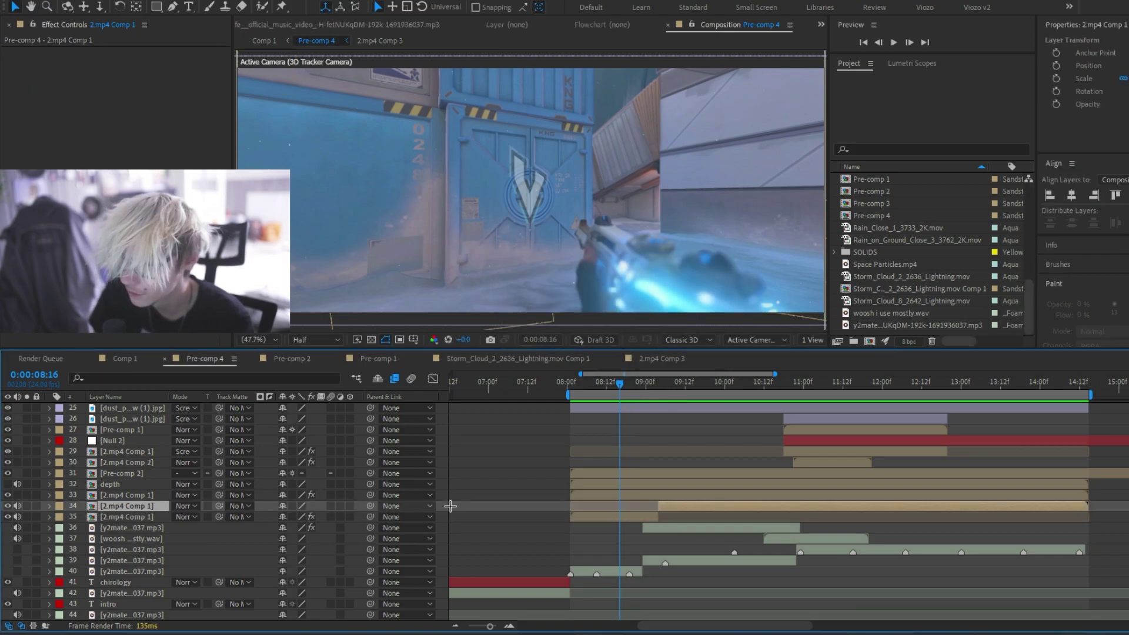
pyautogui.press('KP_1')
pyautogui.press('KP_3')
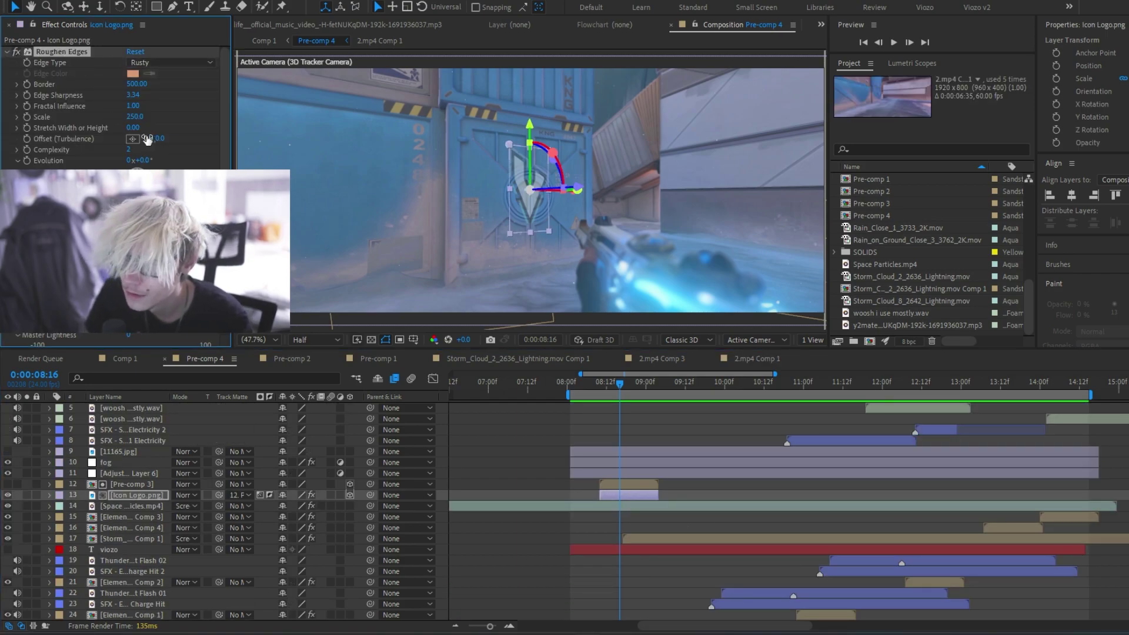
pyautogui.click(12, 52)
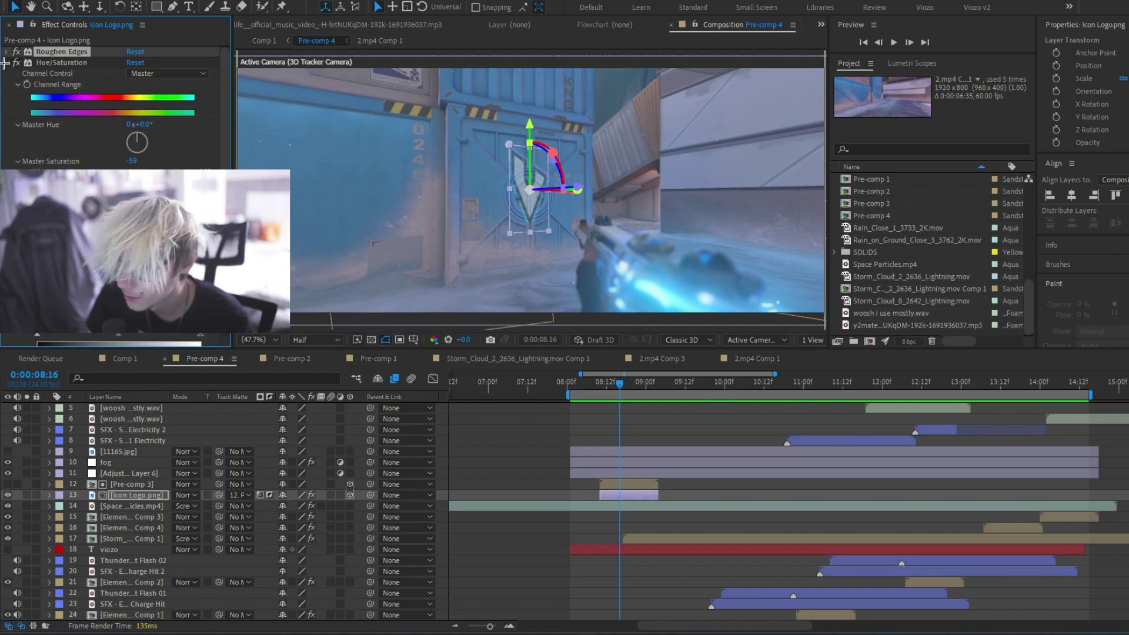
pyautogui.click(5, 63)
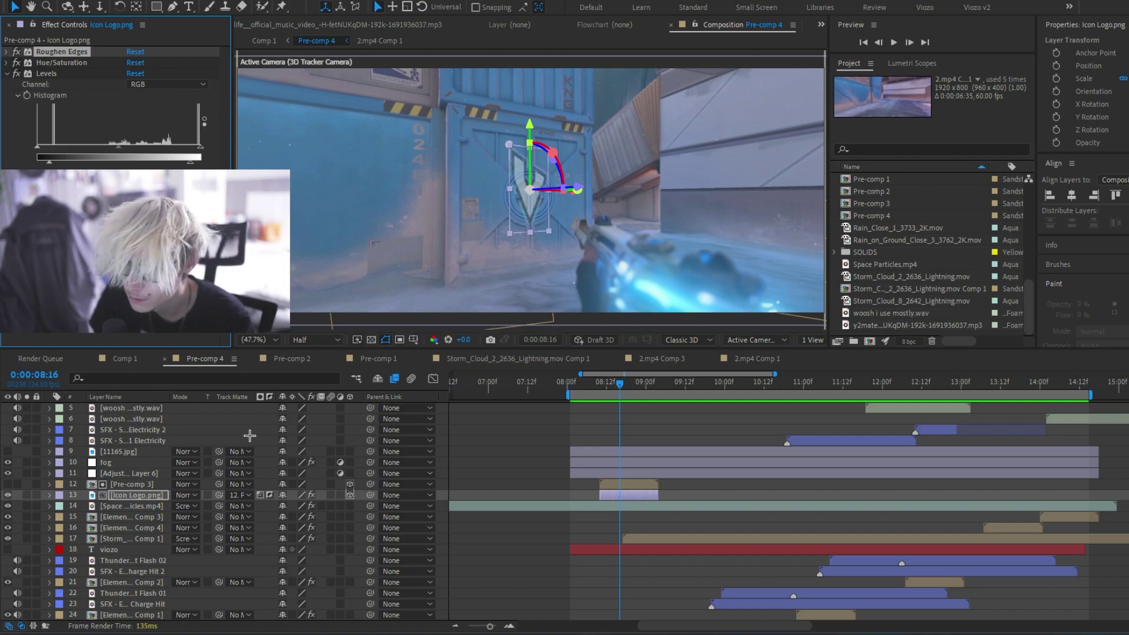
pyautogui.click(182, 495)
pyautogui.click(140, 495)
pyautogui.scroll(-3, 149, 521)
pyautogui.click(136, 539)
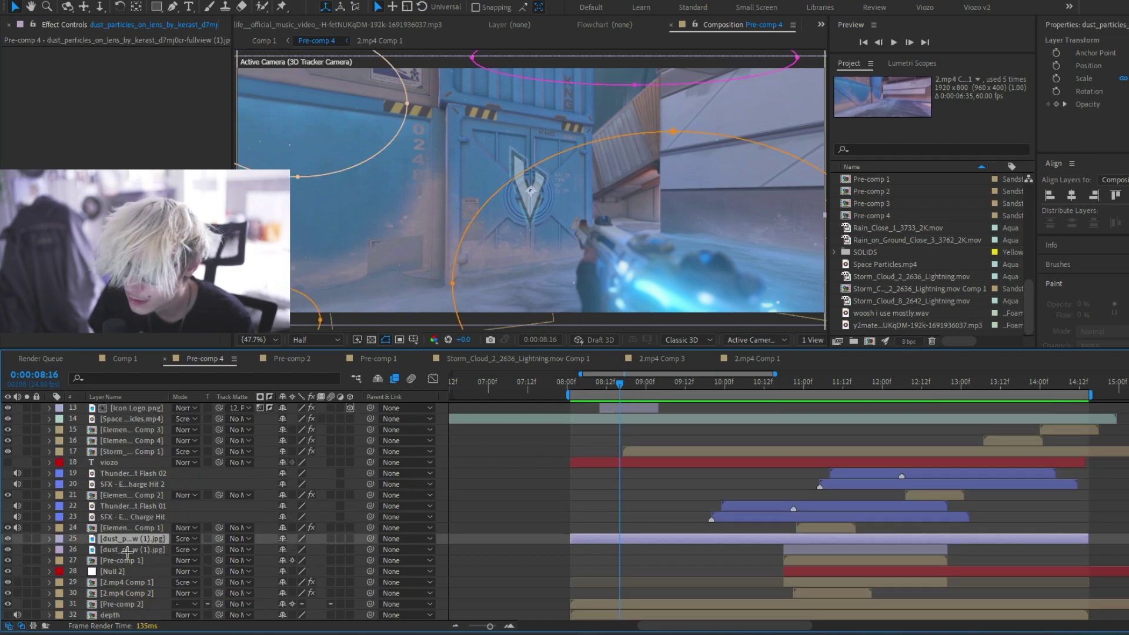
# - View the dust_particles layer alone in the Layer panel to see its elliptical masks
pyautogui.doubleClick(111, 539)
pyautogui.click(821, 24)
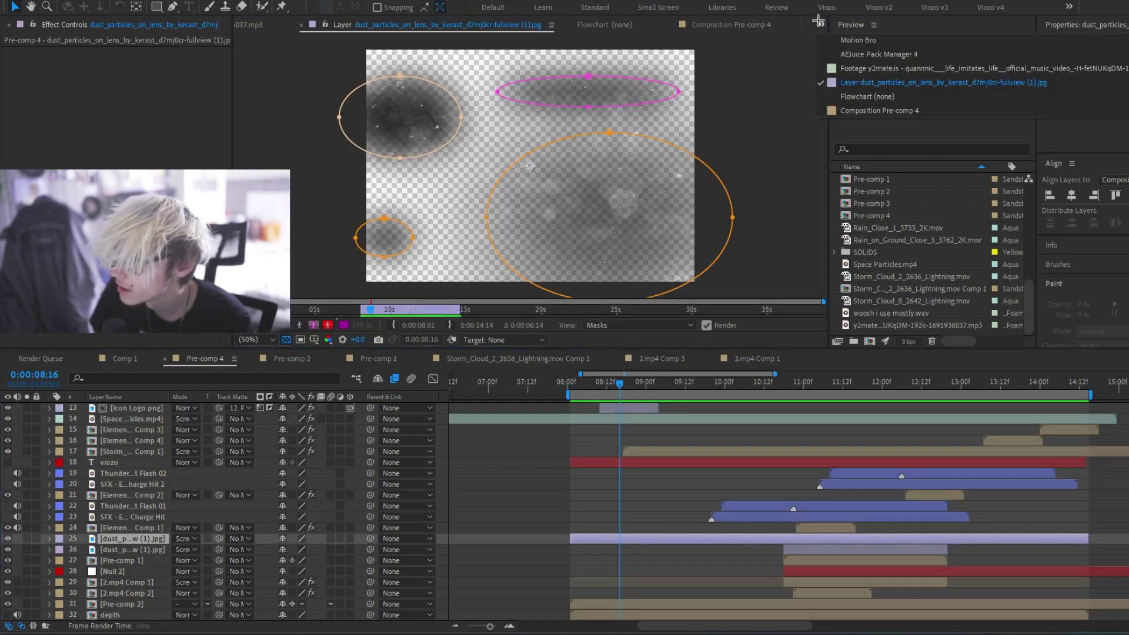
pyautogui.click(879, 111)
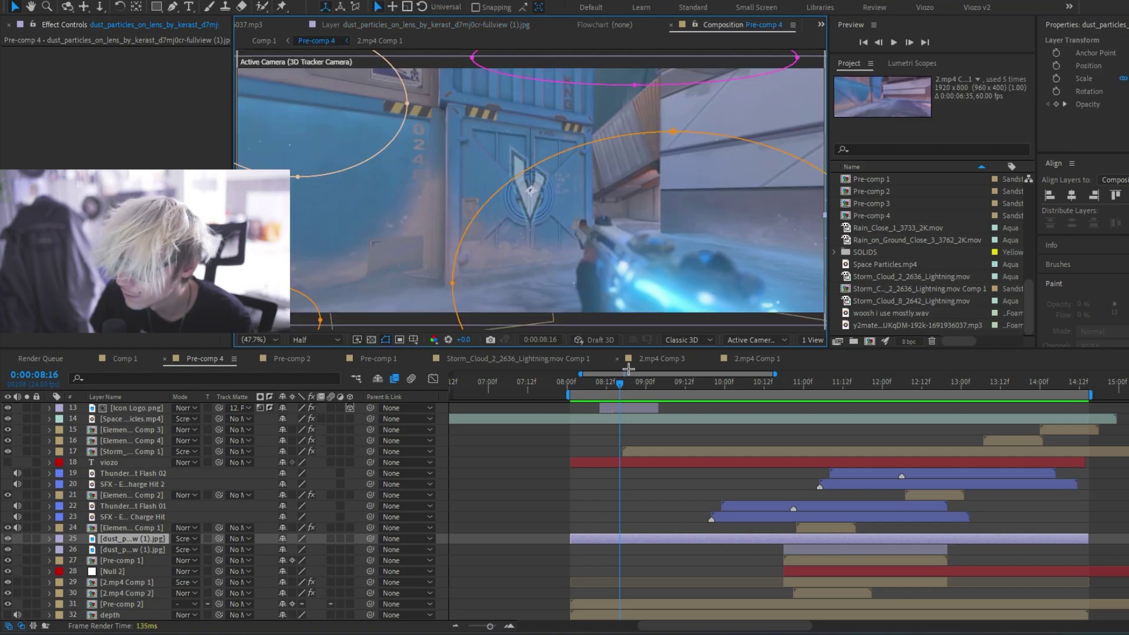
# - Reveal the dust overlay's Opacity keyframes and scrub to 0:00:10:23, where it reads 67%
pyautogui.moveTo(620, 385); pyautogui.dragTo(669, 385)
pyautogui.press('t')
pyautogui.click(744, 382)
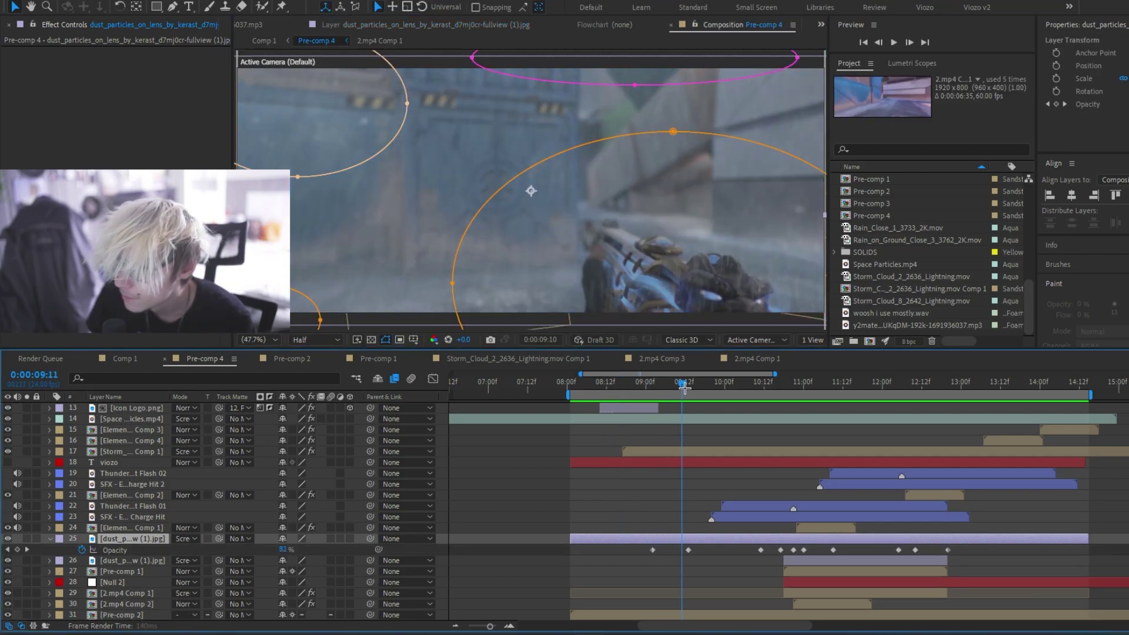
pyautogui.moveTo(746, 382)
pyautogui.mouseDown()
pyautogui.moveTo(784, 384)
pyautogui.moveTo(758, 387)
pyautogui.mouseUp()
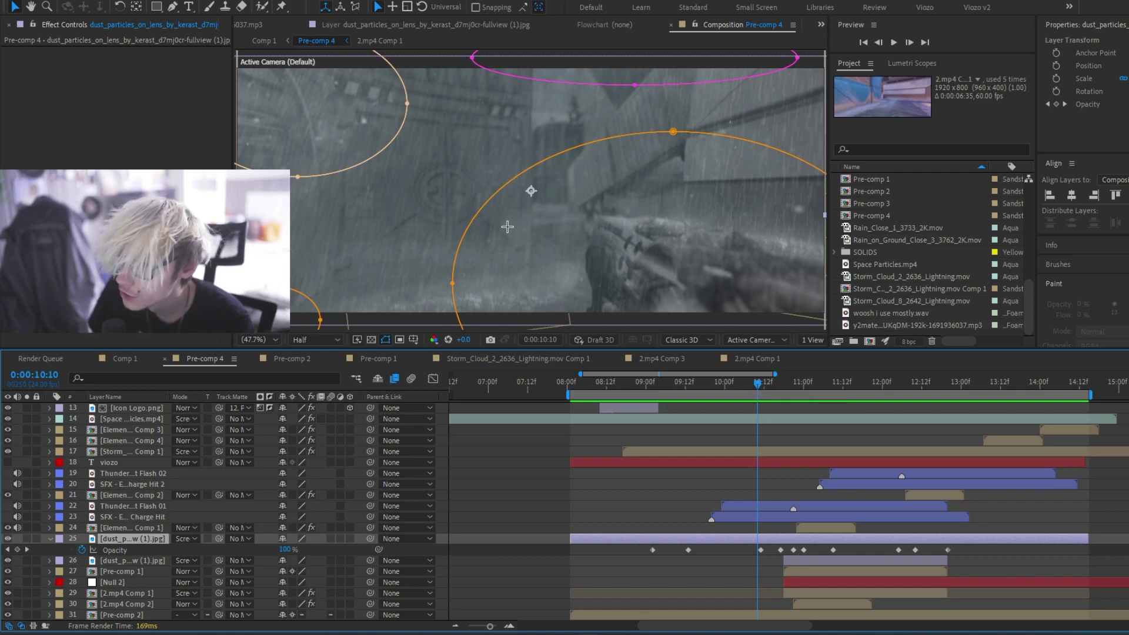
pyautogui.moveTo(758, 385); pyautogui.dragTo(799, 386)
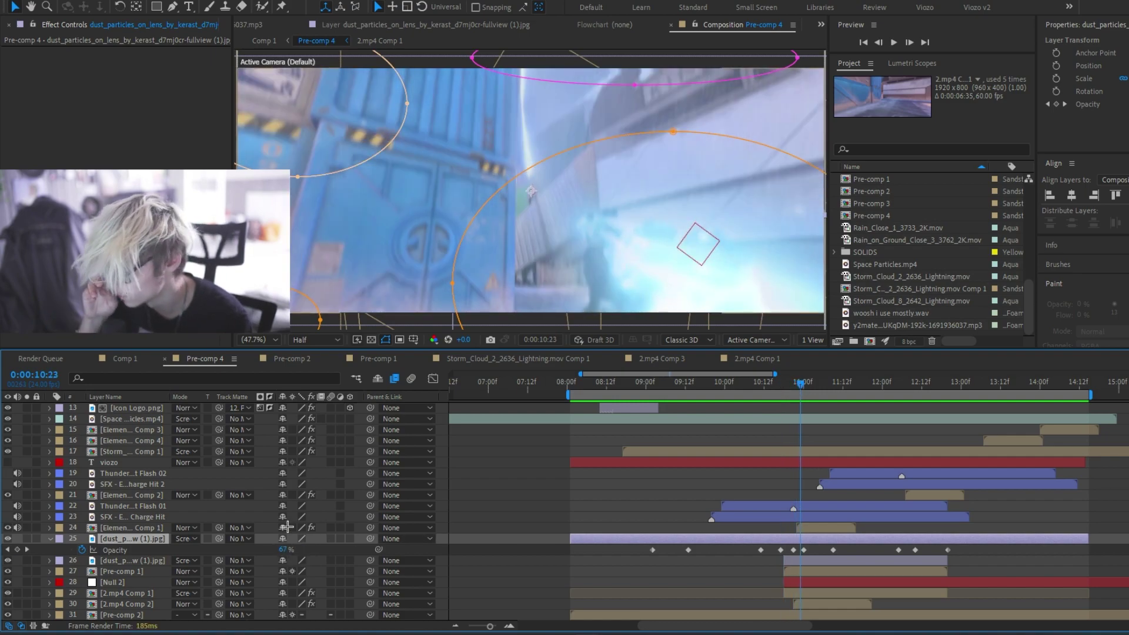
pyautogui.click(122, 561)
pyautogui.scroll(-5, 149, 535)
pyautogui.scroll(4, 145, 536)
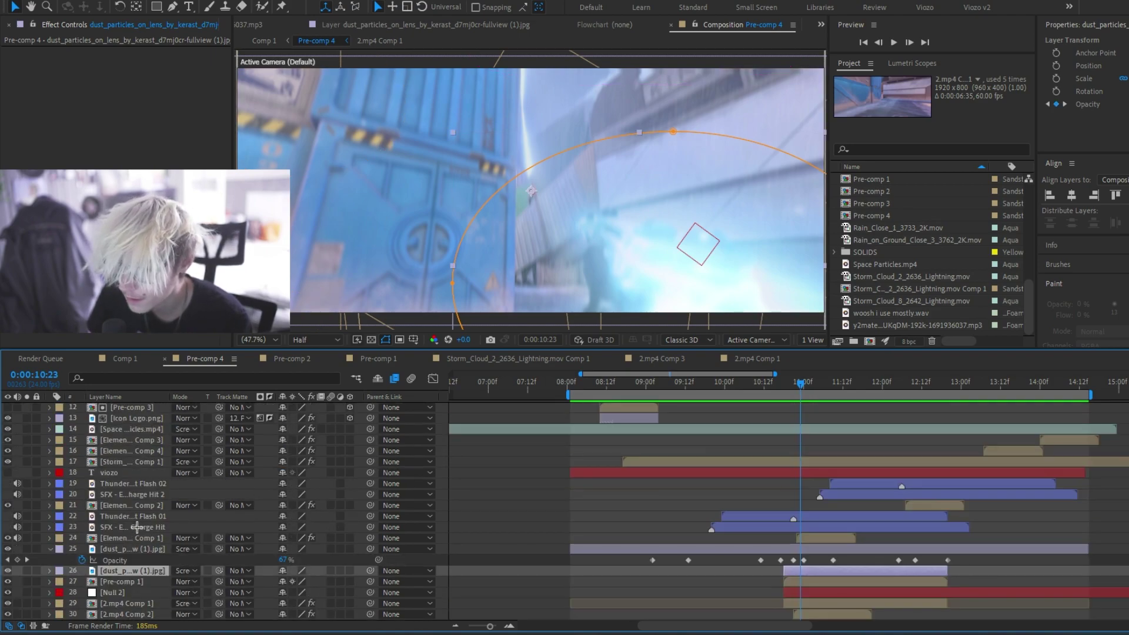
pyautogui.scroll(-4, 135, 539)
pyautogui.click(128, 614)
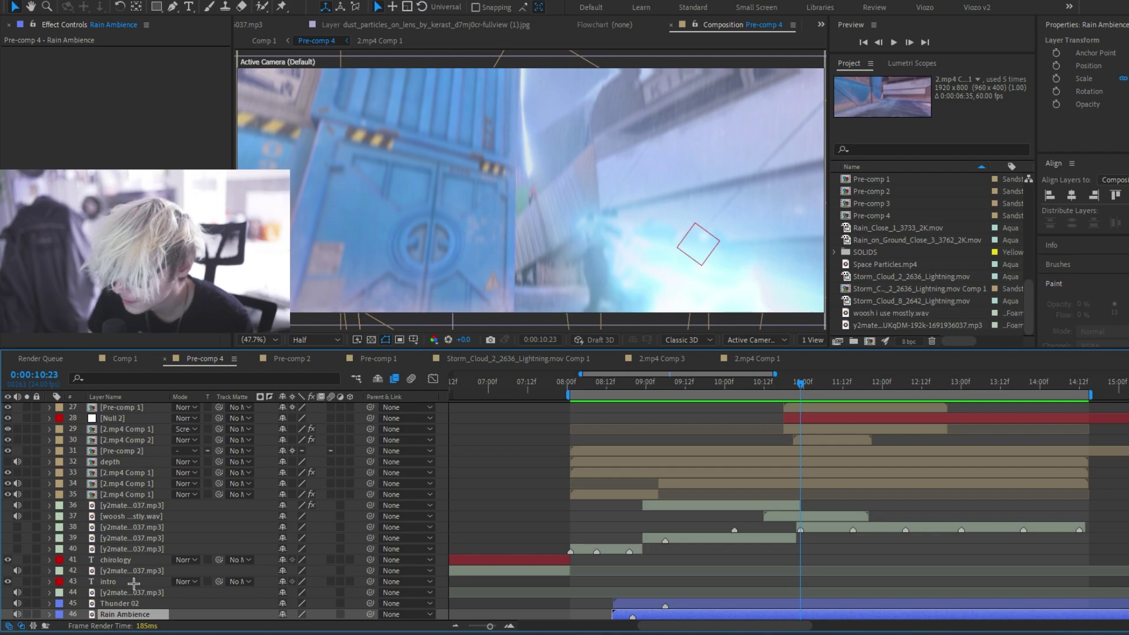
pyautogui.scroll(9, 778, 469)
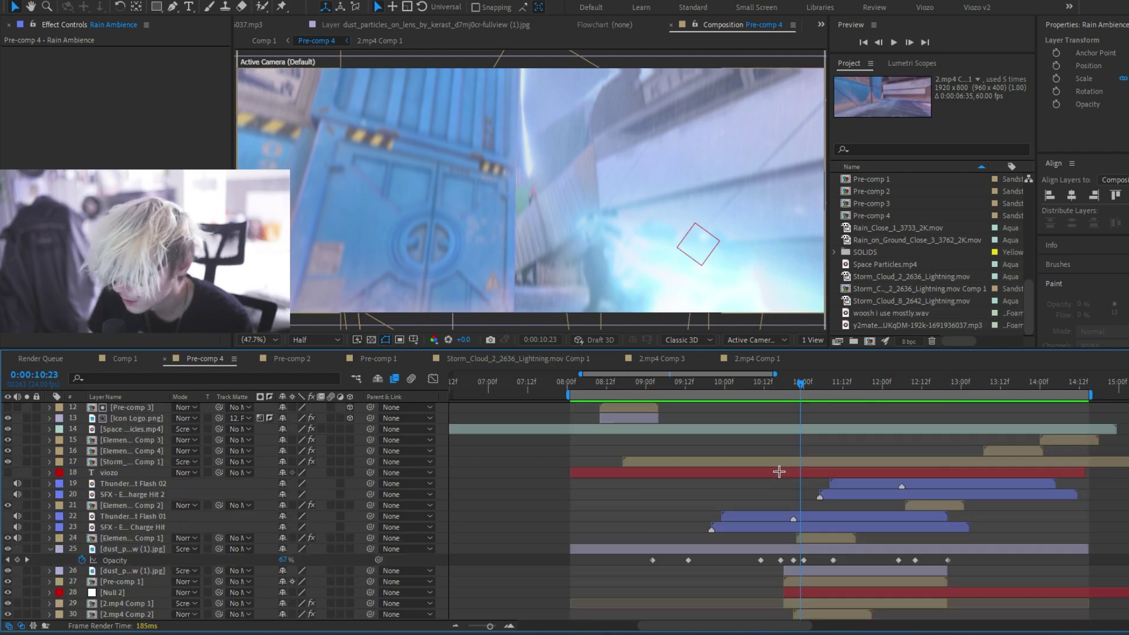
pyautogui.moveTo(790, 382); pyautogui.dragTo(761, 383)
pyautogui.click(123, 358)
pyautogui.click(126, 406)
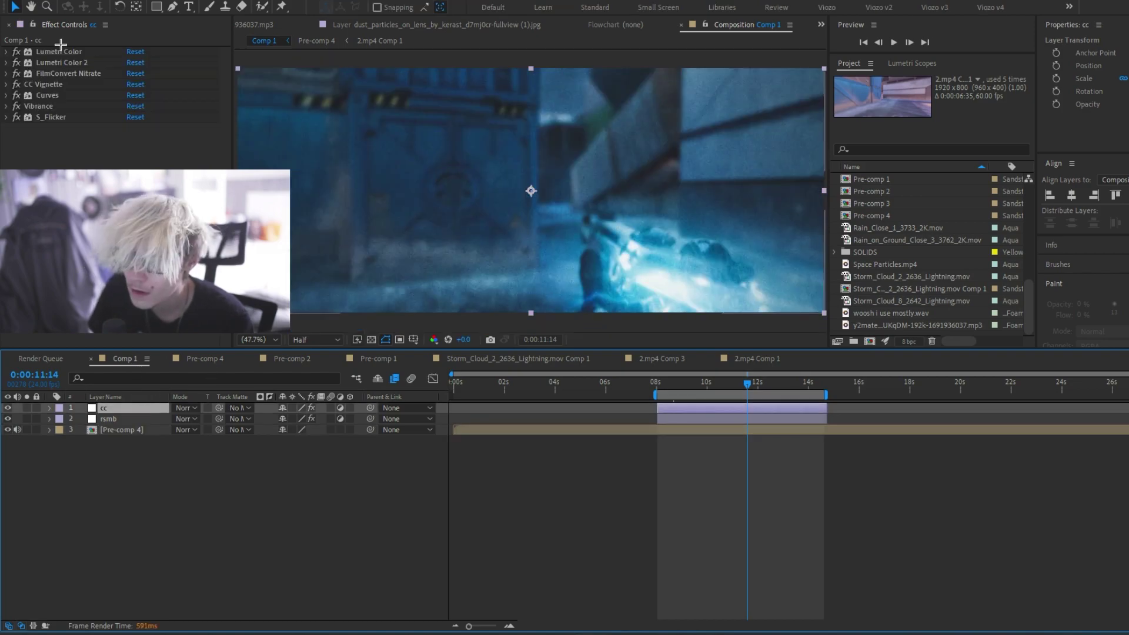
pyautogui.click(217, 360)
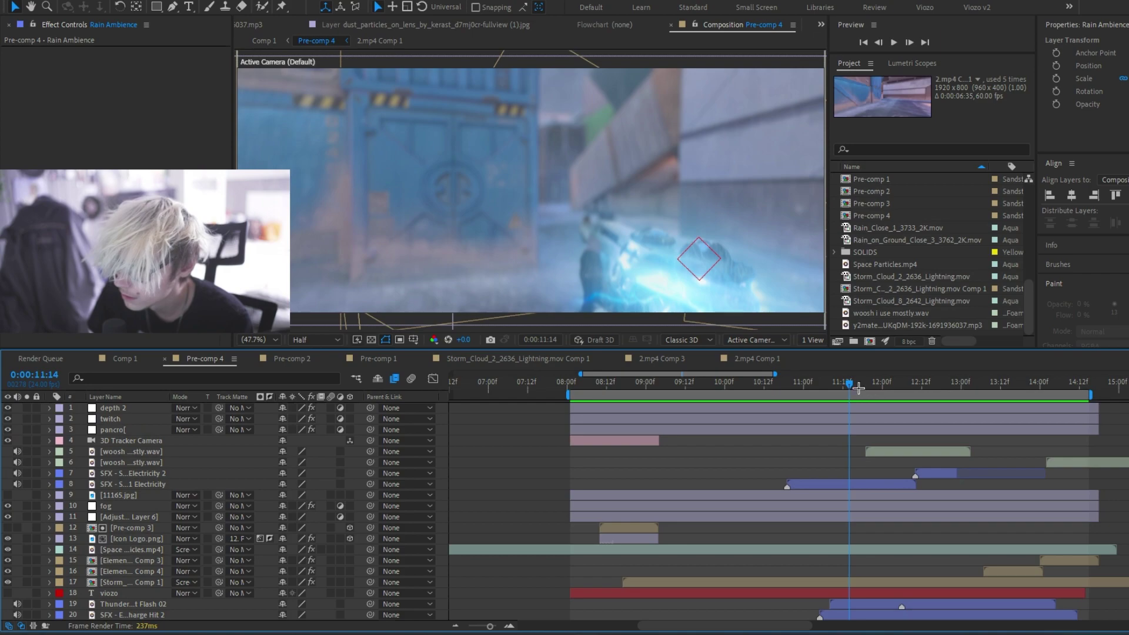
pyautogui.moveTo(853, 382); pyautogui.dragTo(960, 382)
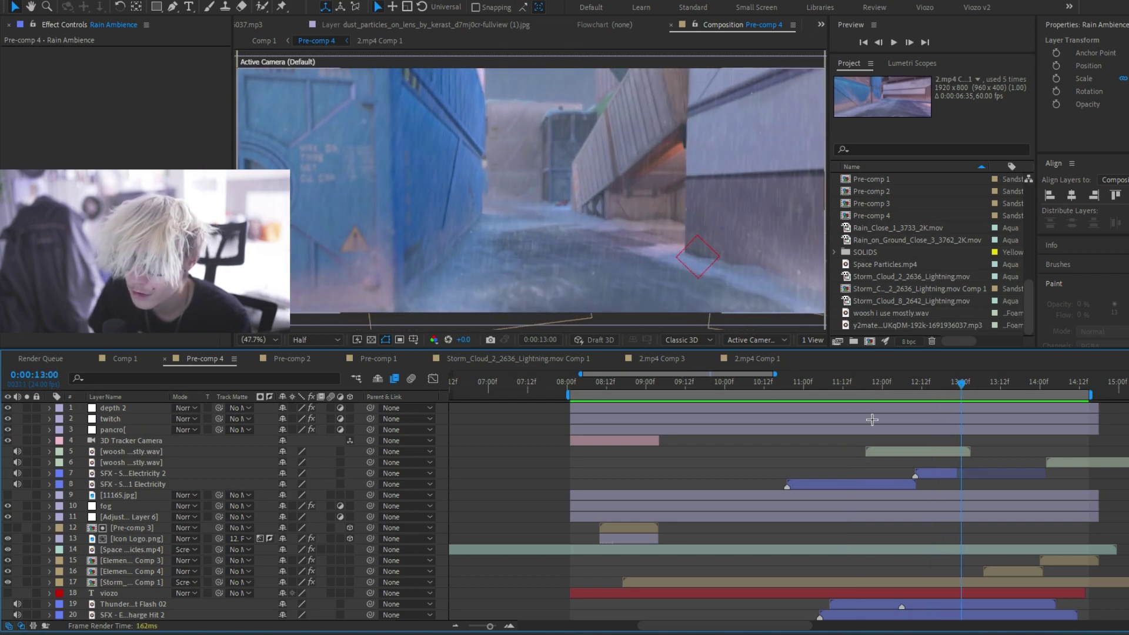